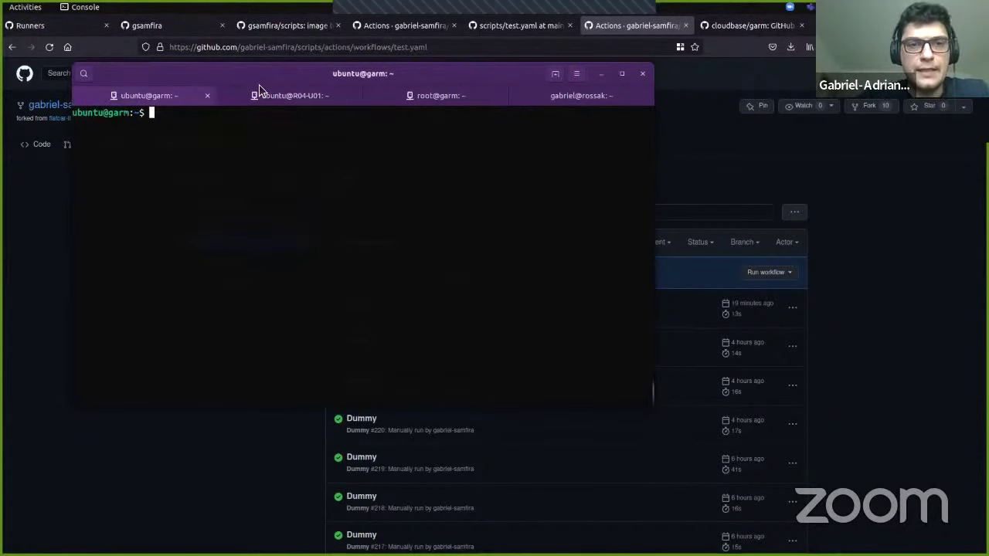
# Step: Drag the terminal window right so the Dummy workflow's run history shows beside it
pyautogui.moveTo(260, 76); pyautogui.dragTo(503, 118)
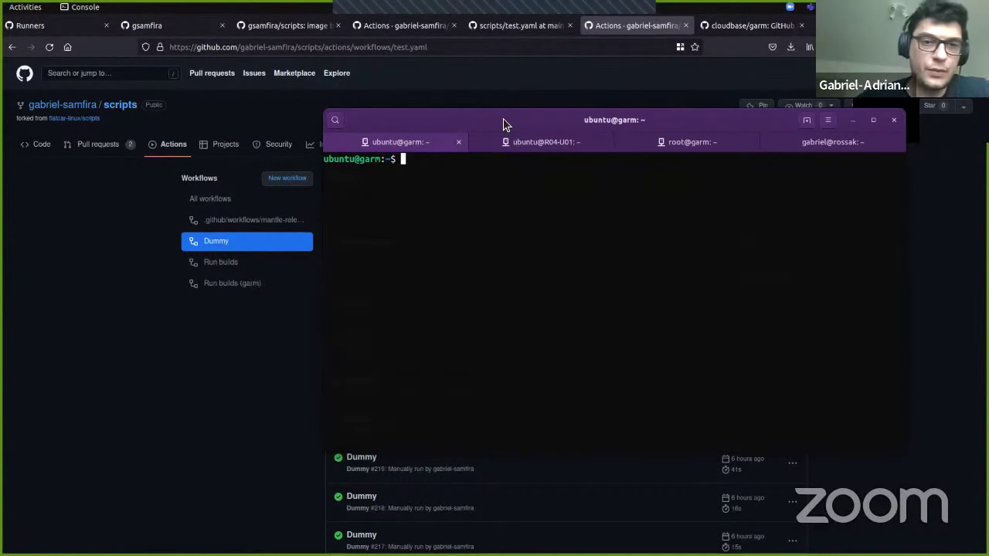
# Step: Switch to the cloudbase/garm repository page and zoom it in to 120%
pyautogui.click(734, 28)
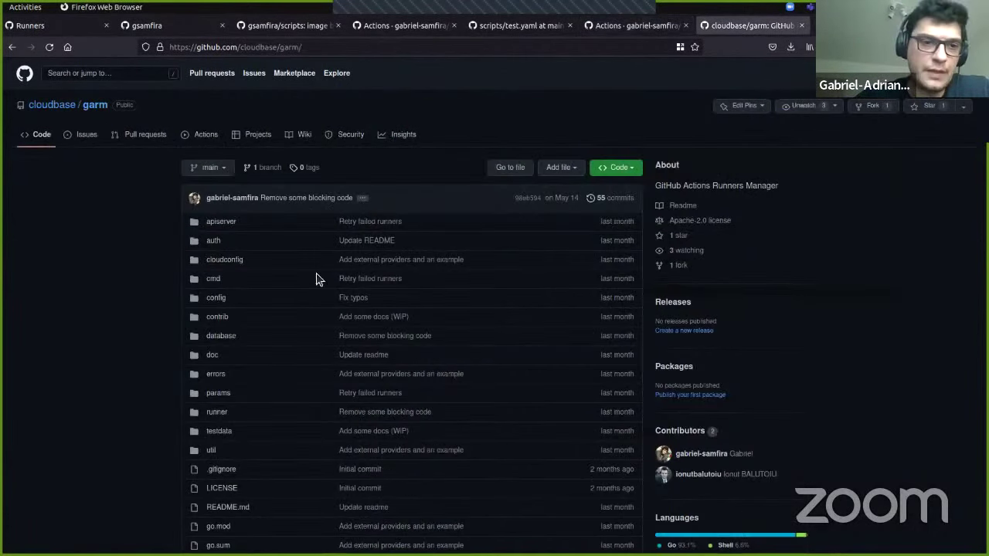
pyautogui.scroll(-1, 230, 360)
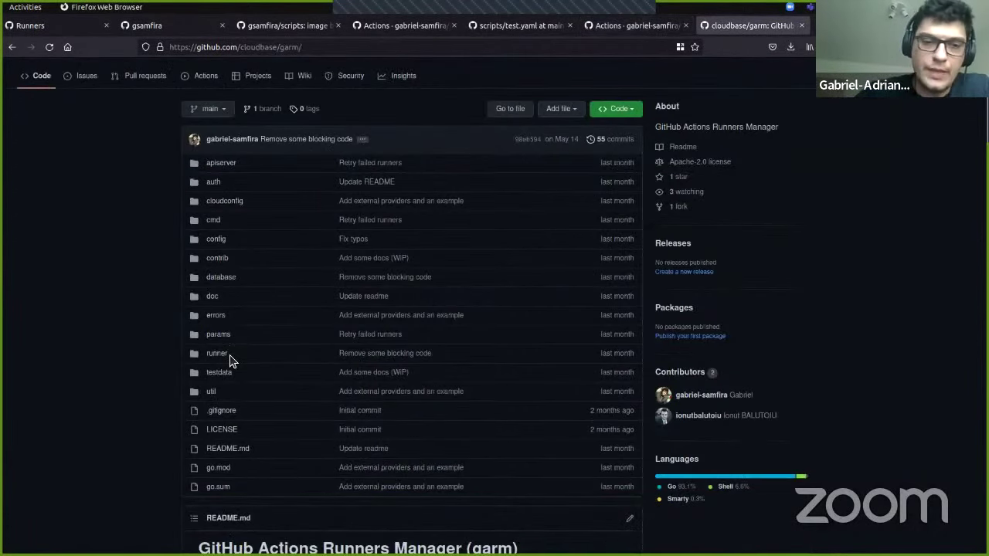
pyautogui.hotkey('ctrl', '+')
pyautogui.hotkey('ctrl', '+')
# Step: Open contrib/providers.d/openstack/garm-external-provider and scroll through its code
pyautogui.click(162, 225)
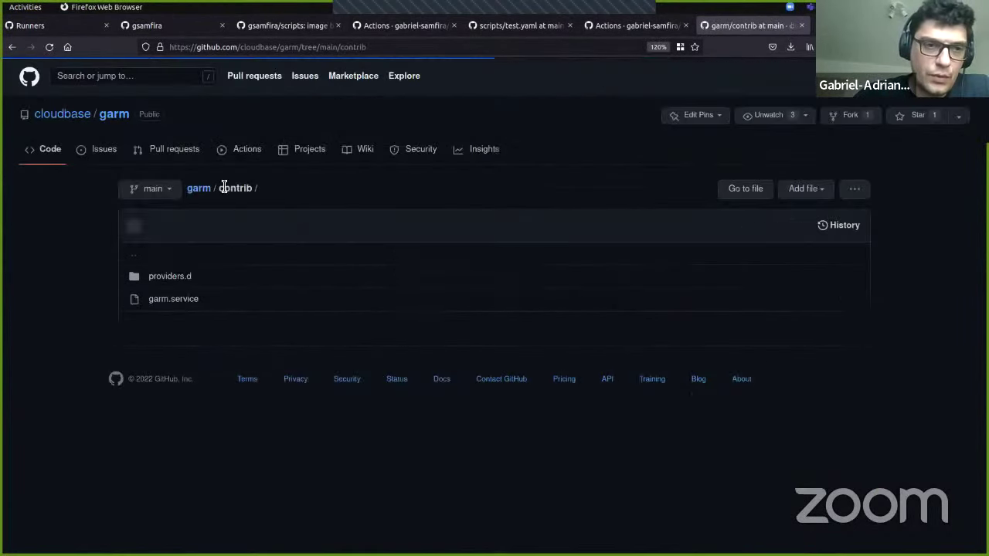
pyautogui.click(188, 284)
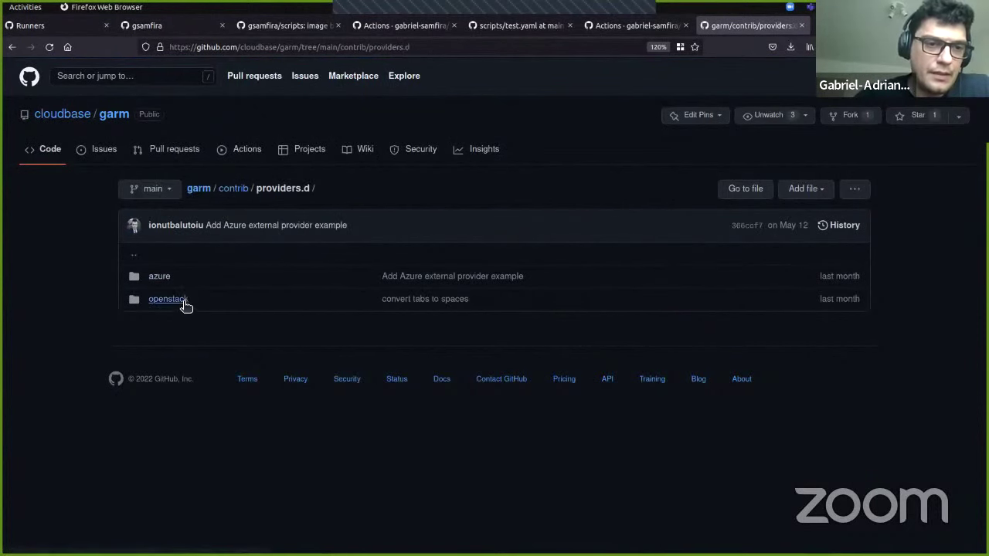
pyautogui.click(183, 301)
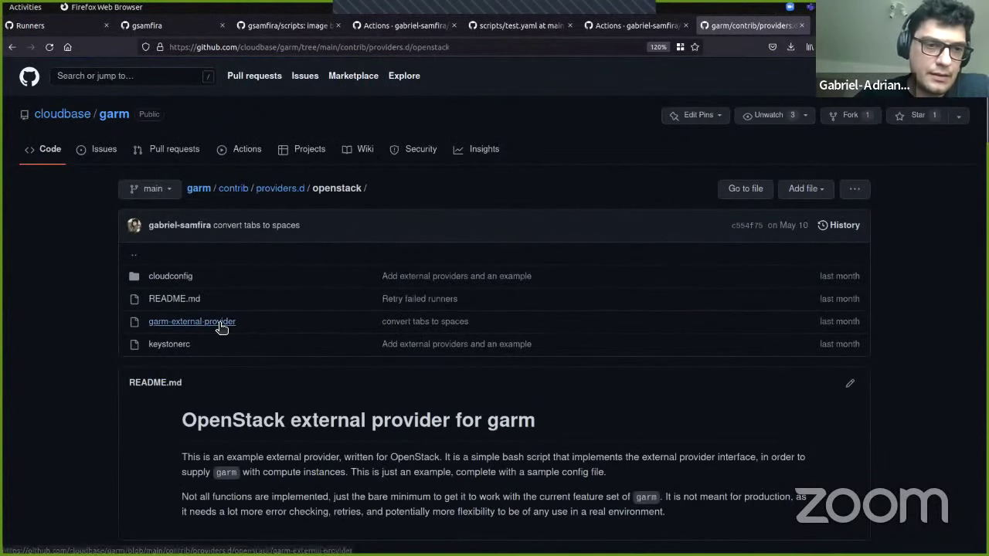
pyautogui.click(222, 327)
pyautogui.scroll(-8, 261, 355)
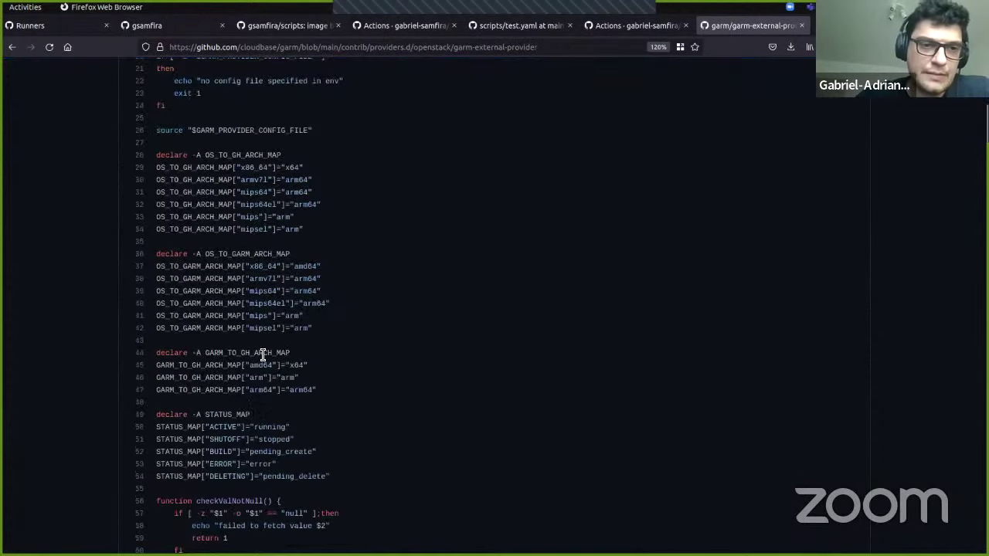
pyautogui.scroll(-20, 262, 357)
pyautogui.scroll(10, 263, 354)
pyautogui.scroll(20, 262, 356)
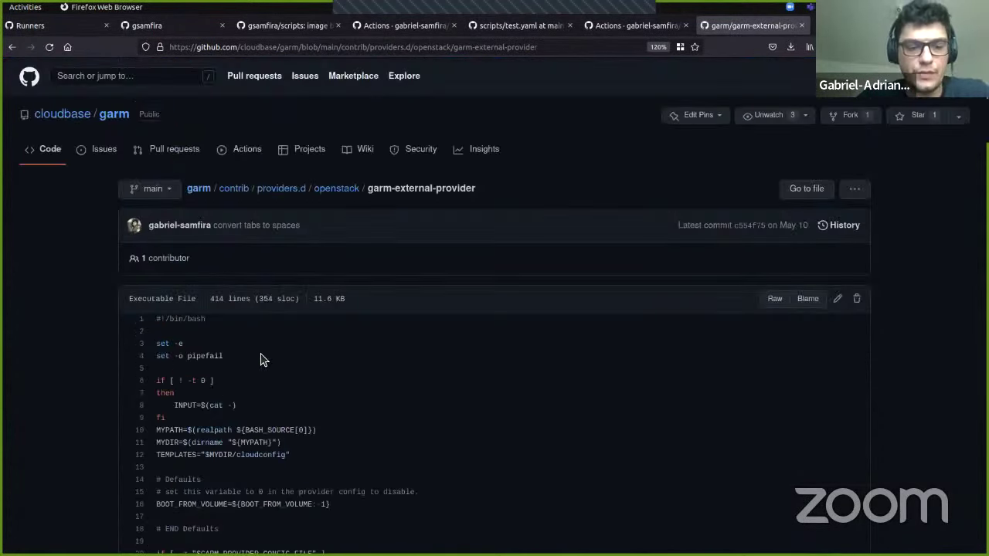
# Step: Run garm-cli credentials list to show the stored GitHub token
pyautogui.hotkey('alt', 'Tab')
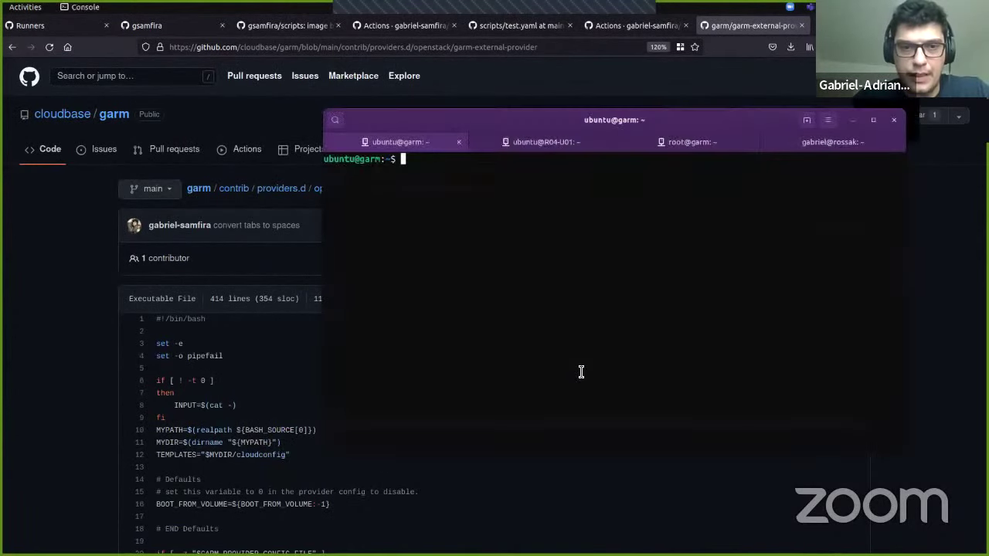
pyautogui.press('Return')
pyautogui.press('Return')
pyautogui.press('Return')
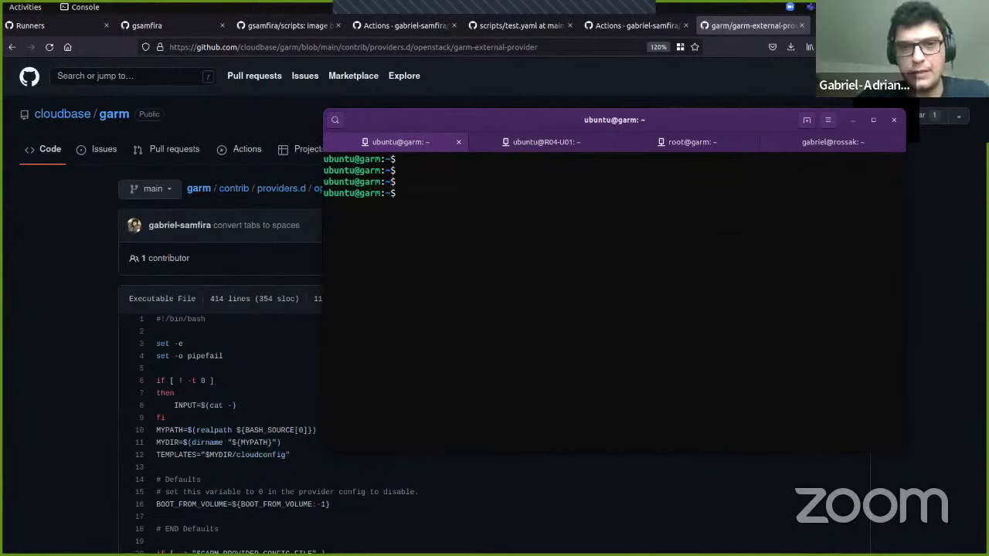
pyautogui.write('garm-cli')
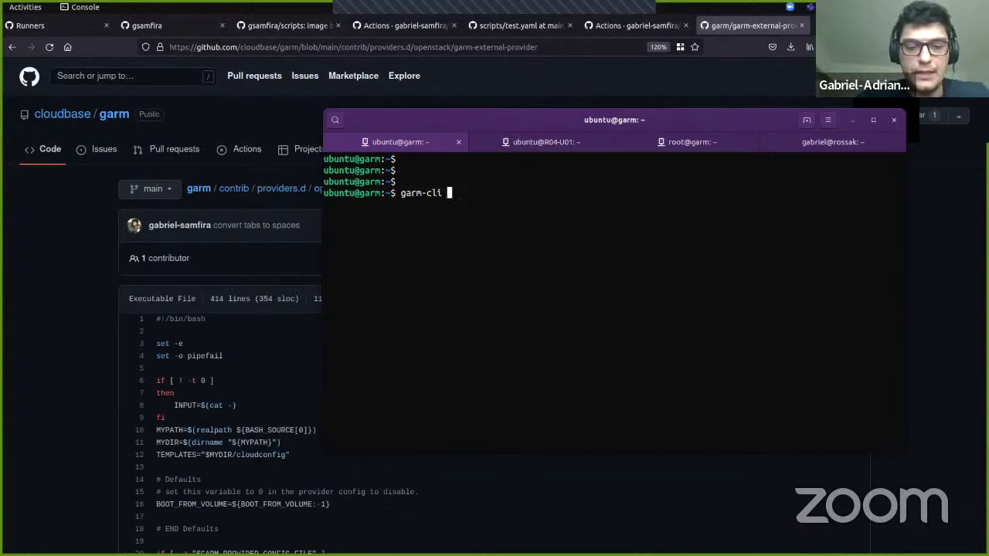
pyautogui.write('credentials ')
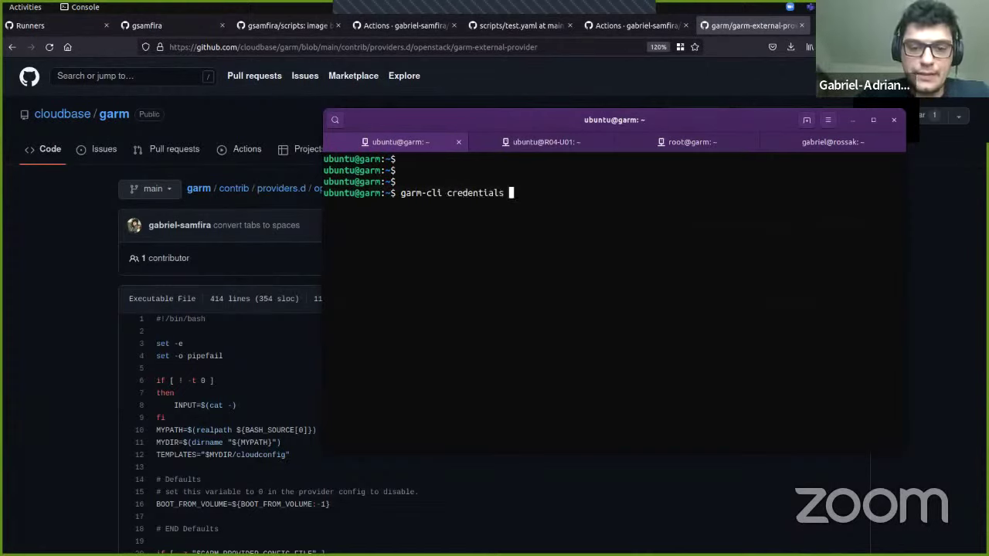
pyautogui.write('list')
pyautogui.press('Return')
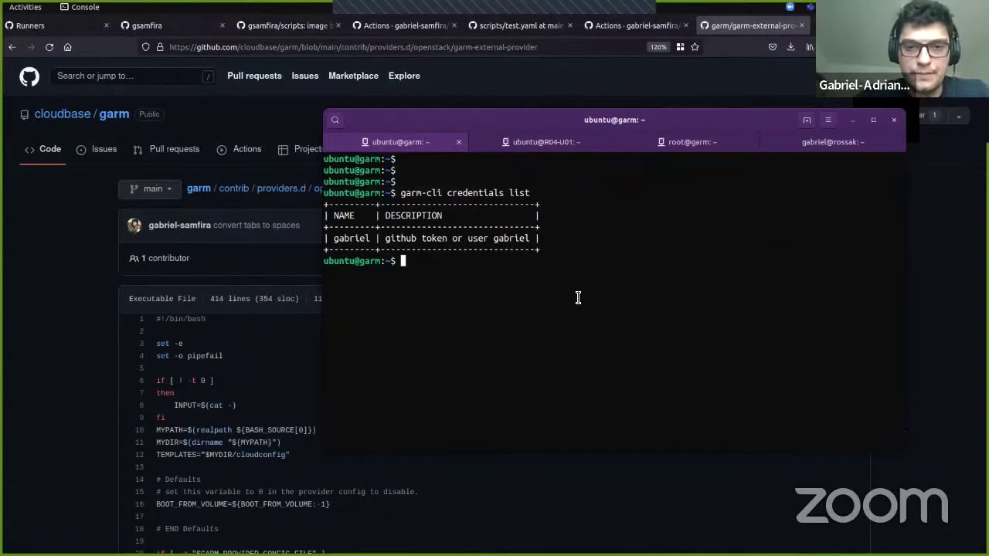
# Step: Run garm-cli provider list and highlight the lxd_local and ampere-arm providers
pyautogui.press('Up')
pyautogui.press('Left')
pyautogui.press('Left')
pyautogui.press('Left')
pyautogui.press('Left')
pyautogui.press('Left')
pyautogui.hotkey('ctrl', 'w')
pyautogui.write('provider')
pyautogui.press('Return')
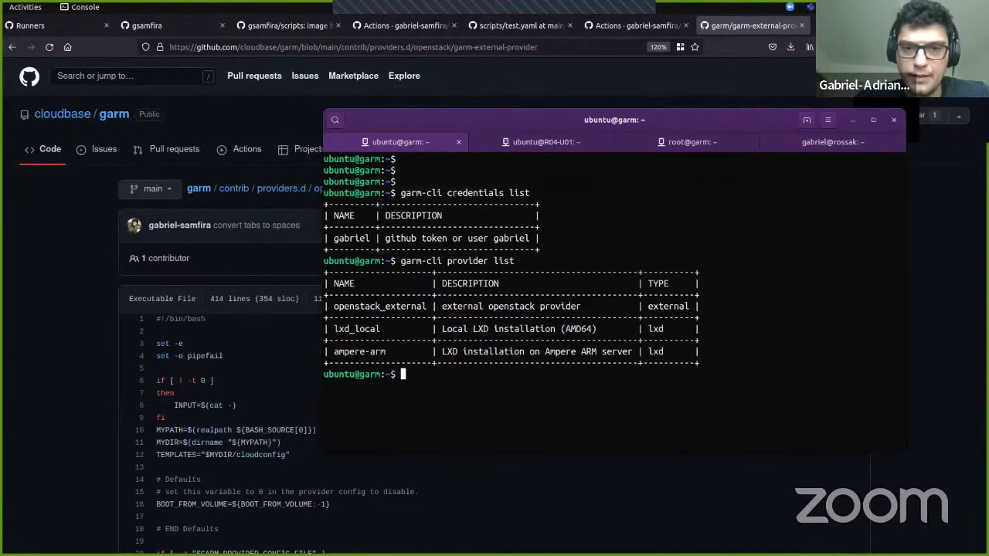
pyautogui.doubleClick(361, 330)
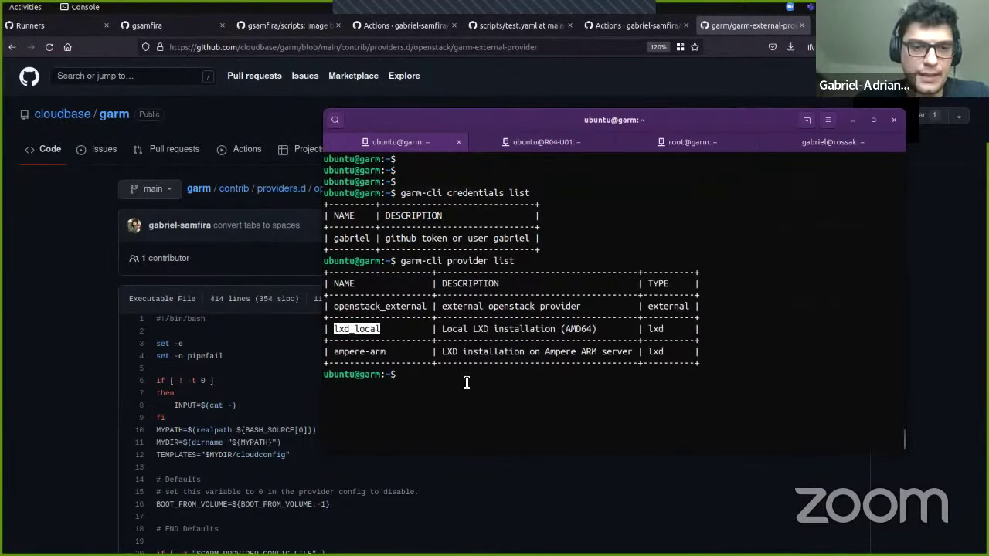
pyautogui.click(343, 355)
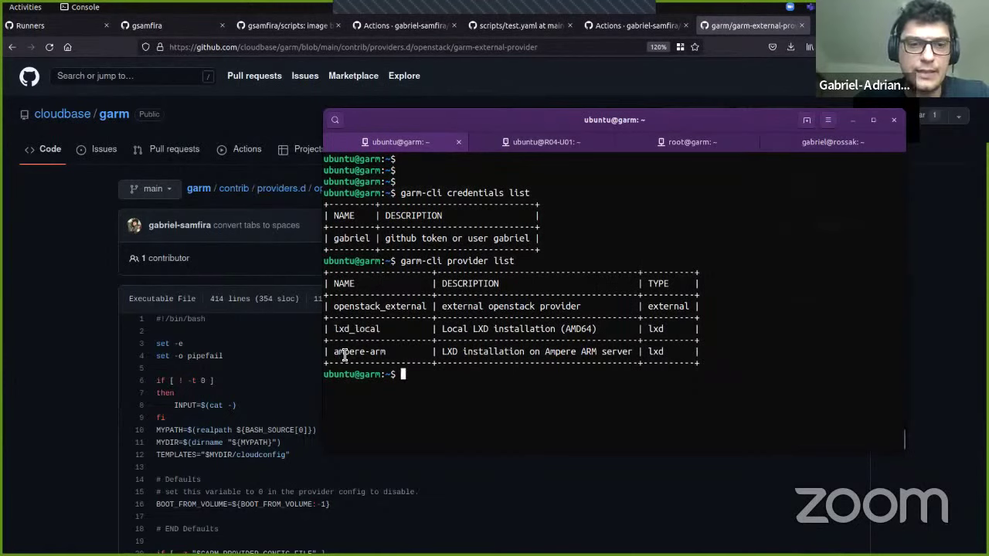
pyautogui.doubleClick(344, 355)
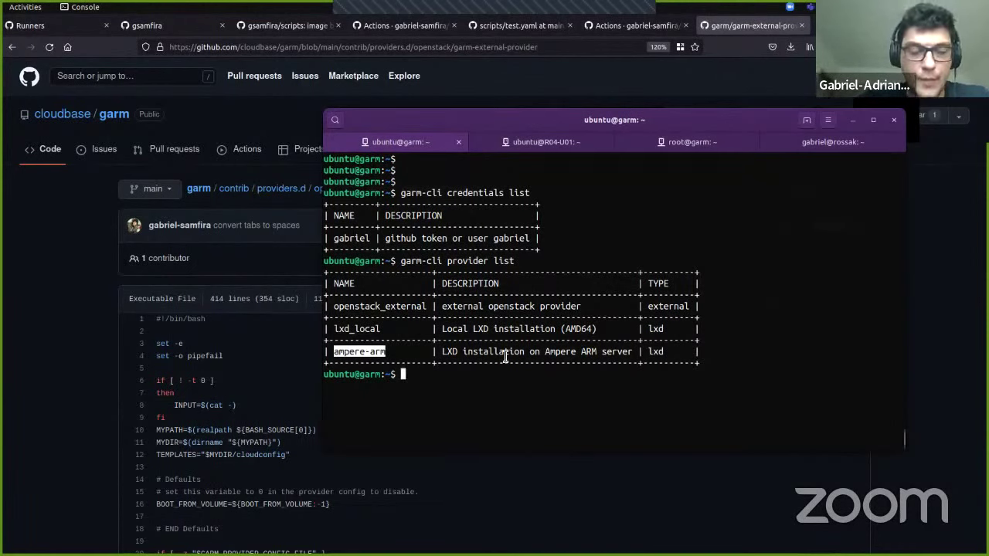
pyautogui.press('Return')
pyautogui.press('Return')
pyautogui.press('Return')
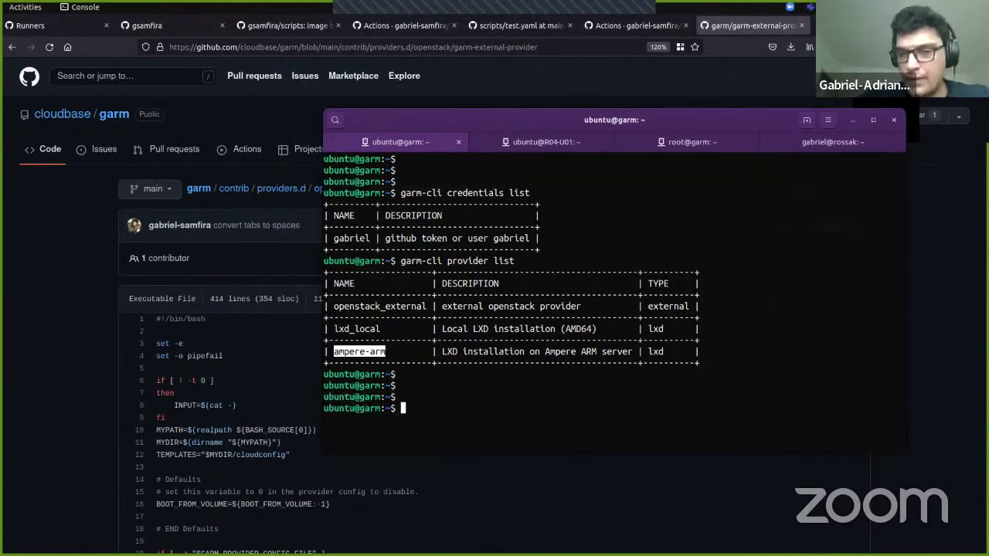
# Step: Display the help text for garm-cli repository add
pyautogui.write('gar')
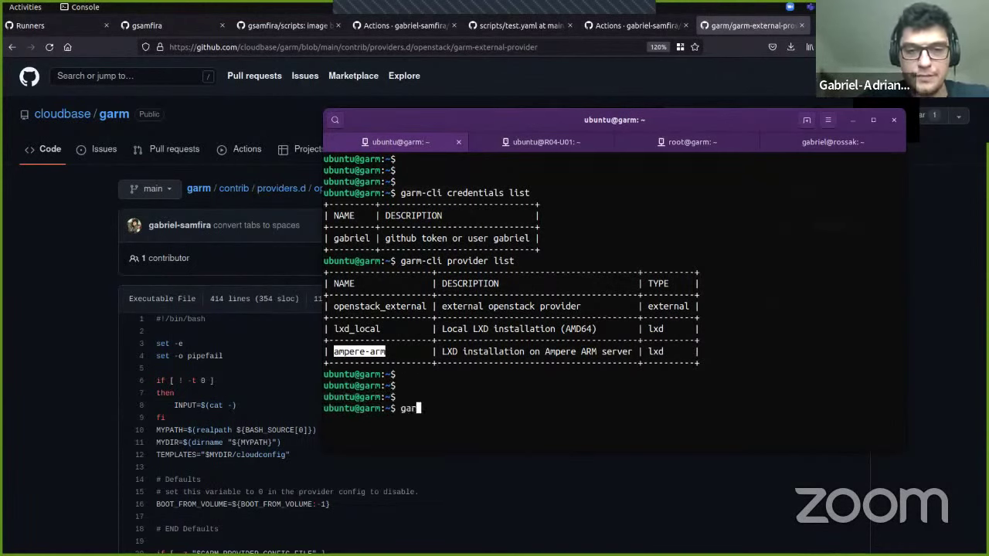
pyautogui.write('m-cli repository add  -h')
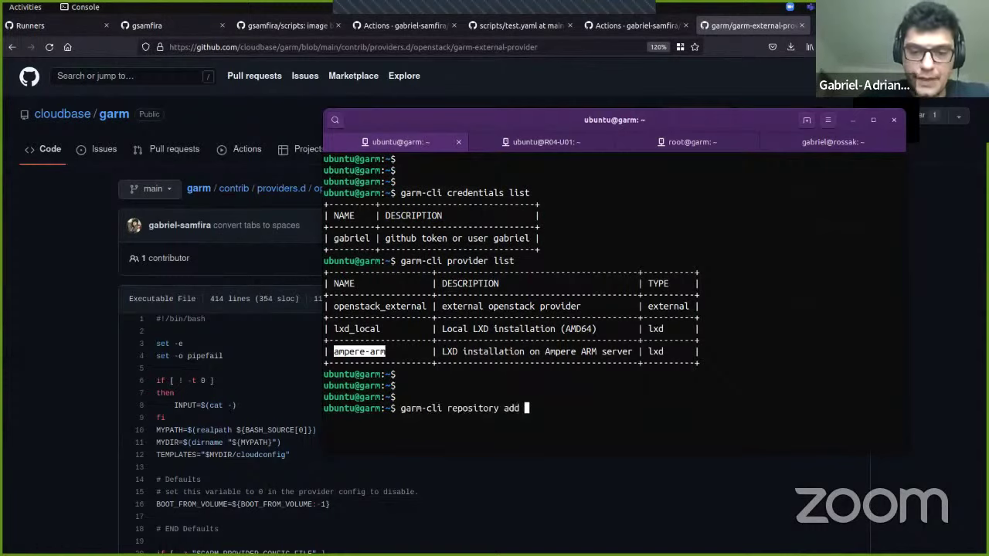
pyautogui.press('Return')
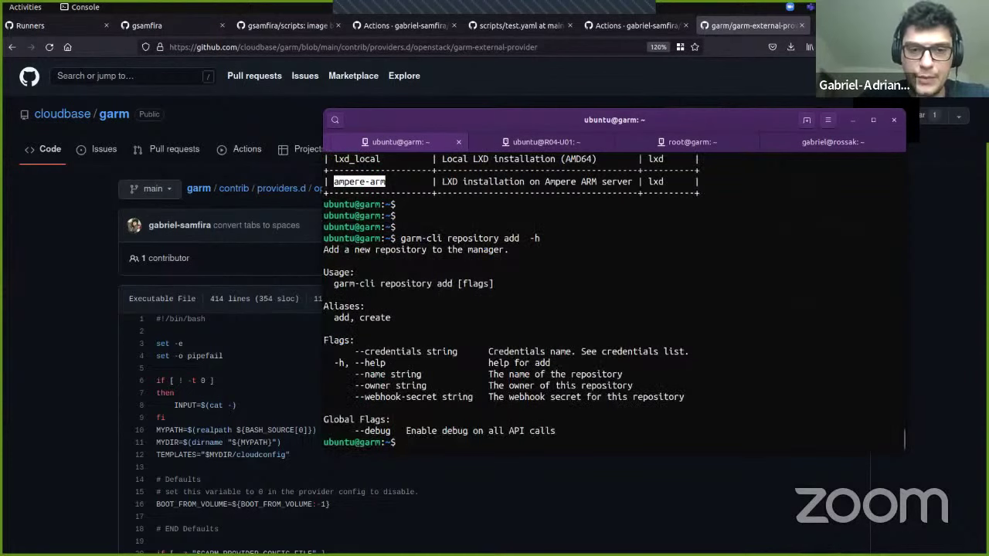
pyautogui.press('Up')
pyautogui.press('BackSpace')
pyautogui.press('BackSpace')
pyautogui.press('BackSpace')
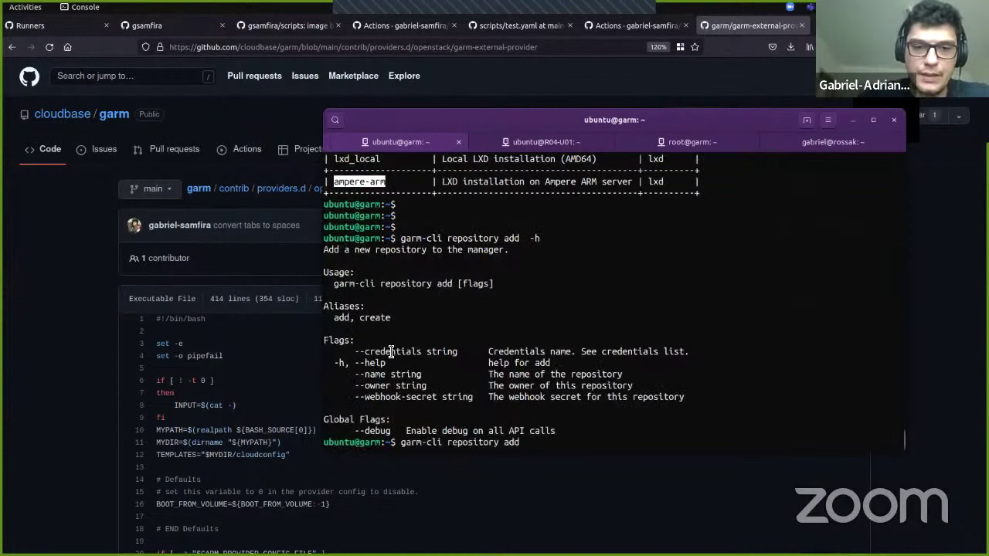
# Step: Add repository 'scripts' with its owner, stored credentials and webhook secret $SECRET
pyautogui.doubleClick(390, 351)
pyautogui.middleClick(905, 438)
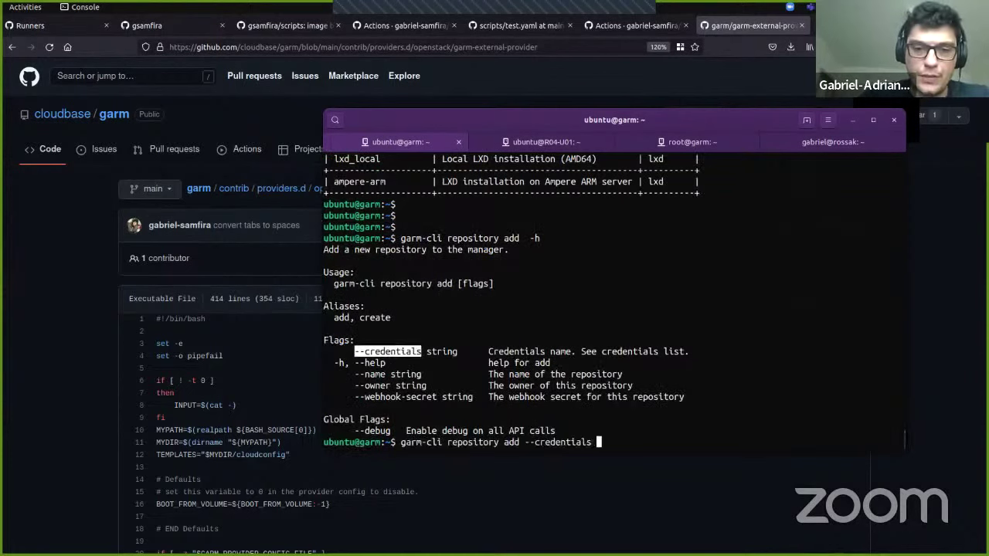
pyautogui.write('gabriel')
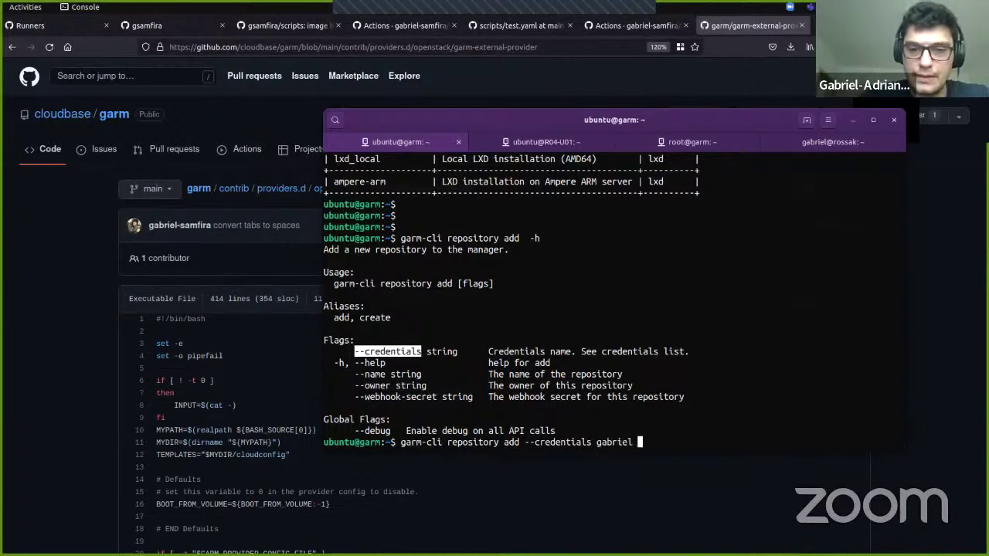
pyautogui.doubleClick(371, 374)
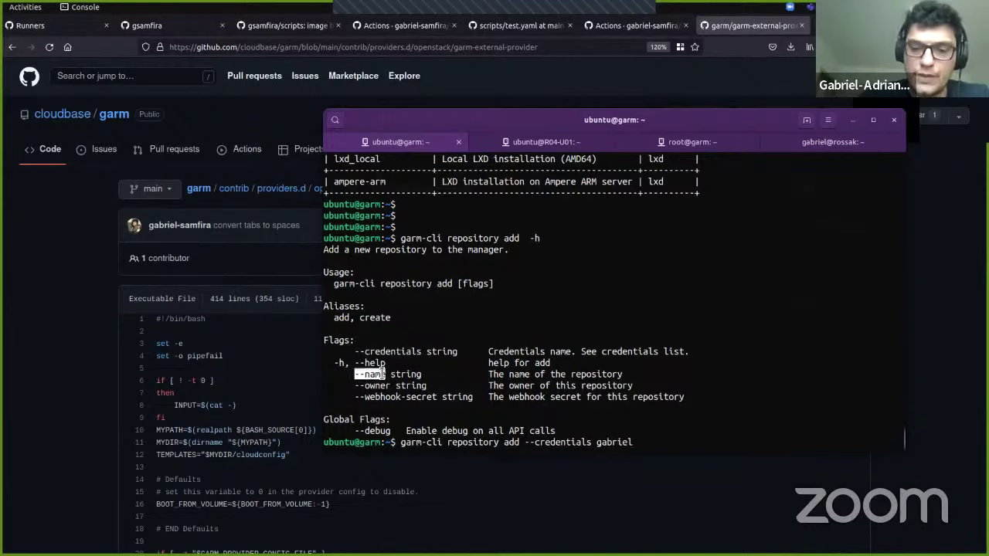
pyautogui.middleClick(905, 440)
pyautogui.write('scrip')
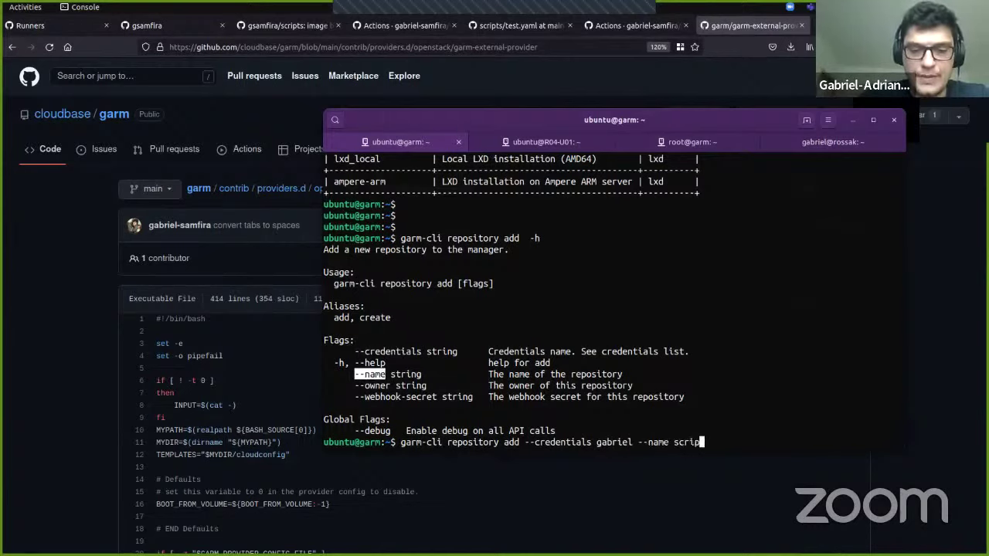
pyautogui.write('ts')
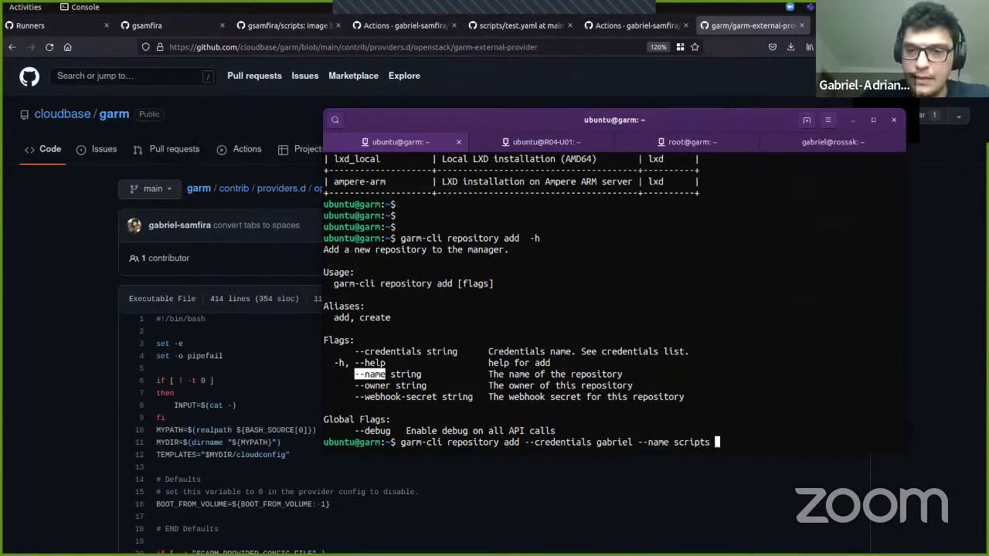
pyautogui.write(' --own')
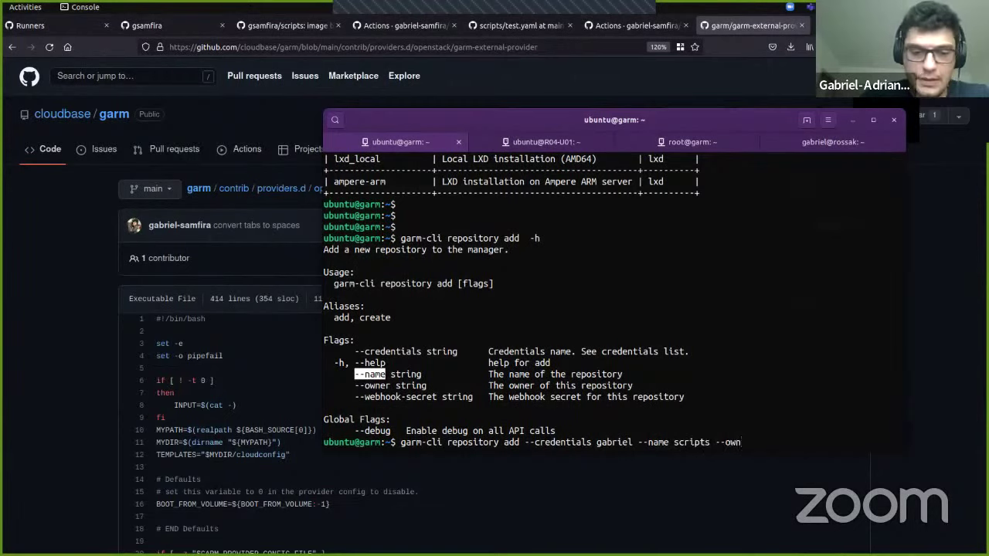
pyautogui.write('er gabriel-samfira --')
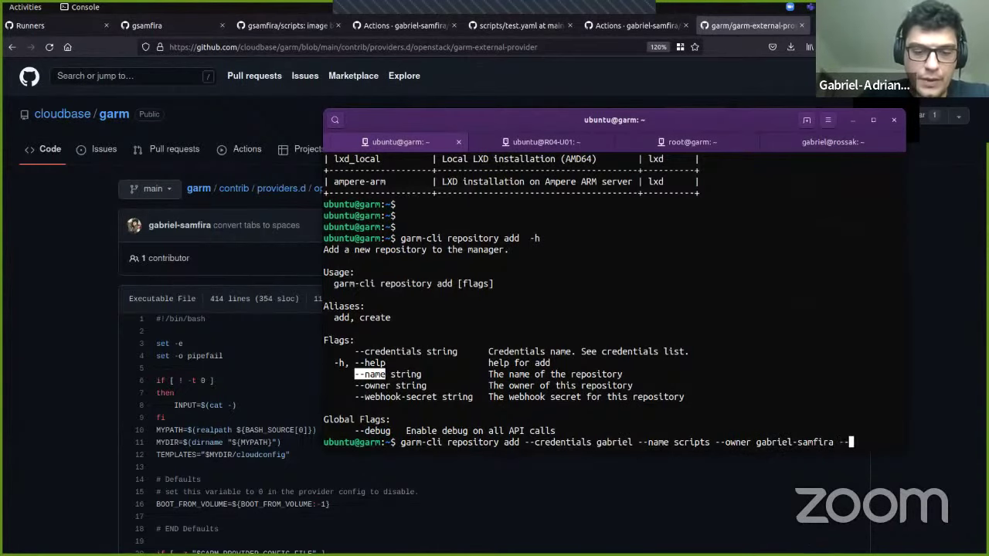
pyautogui.write('webhook-secret $SECRET')
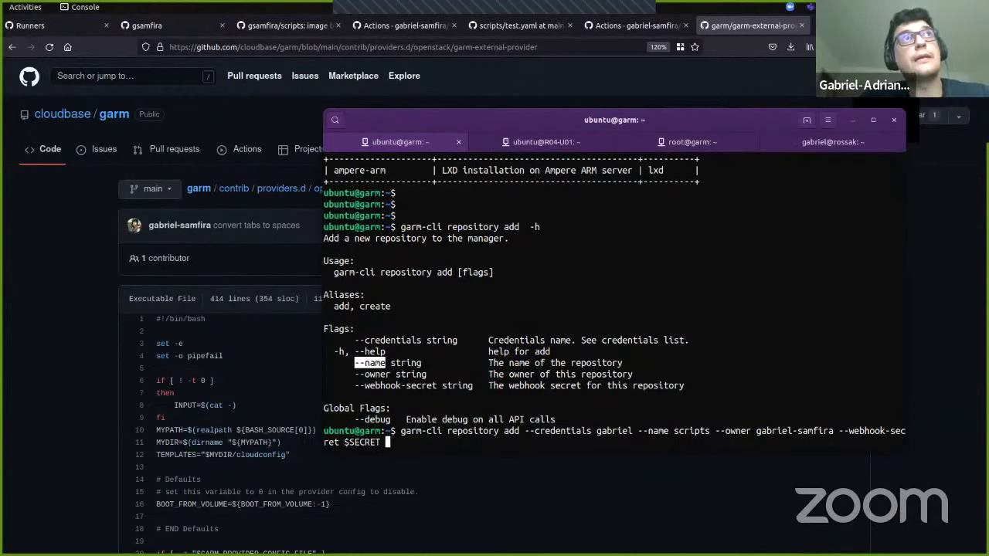
pyautogui.press('Return')
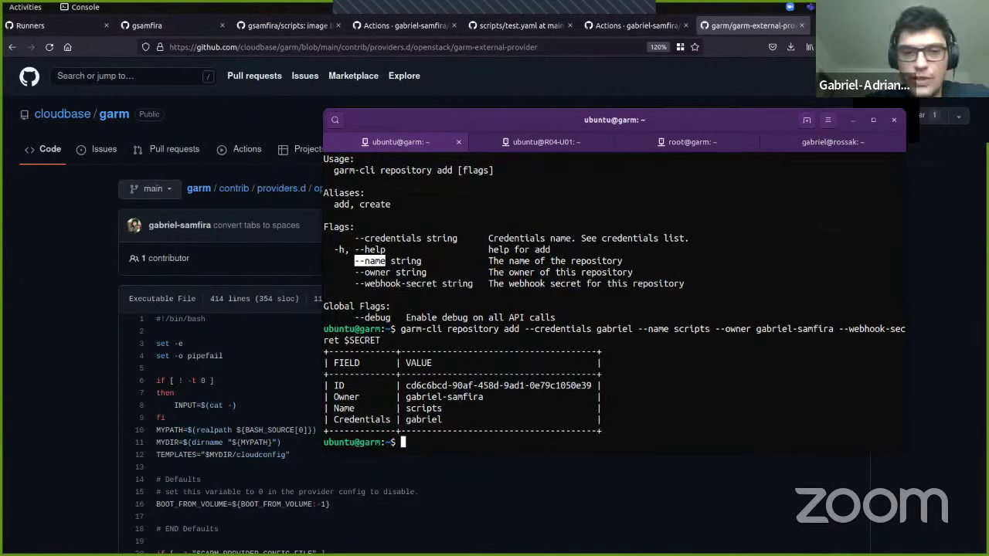
# Step: Copy the new repository's ID and show the garm-cli pool add help
pyautogui.doubleClick(480, 387)
pyautogui.press('super+c')
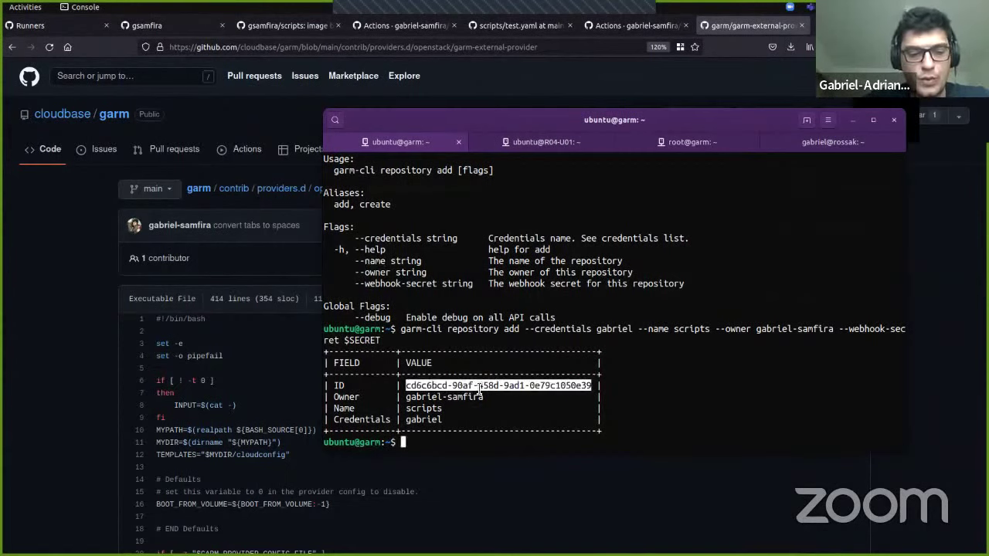
pyautogui.write('garm-')
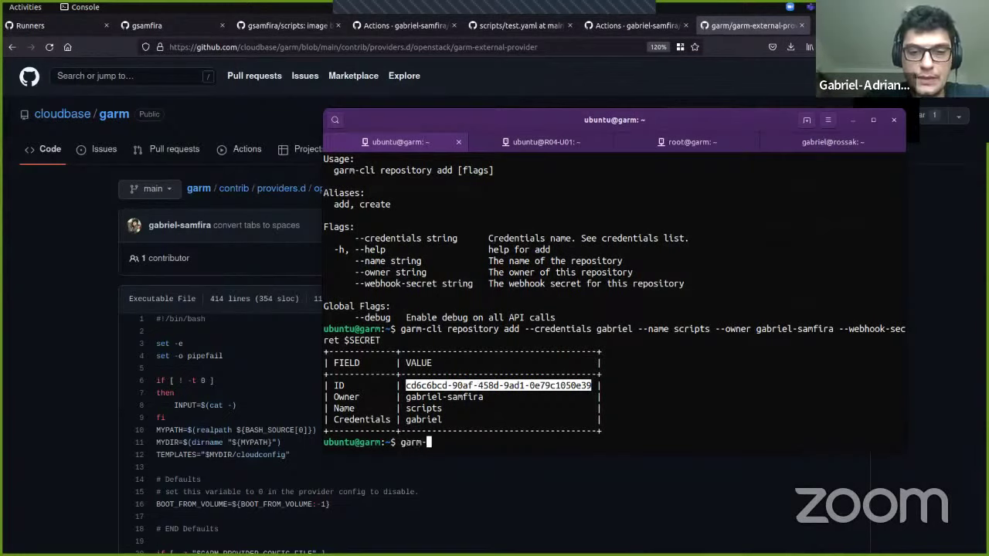
pyautogui.write('cli pool a')
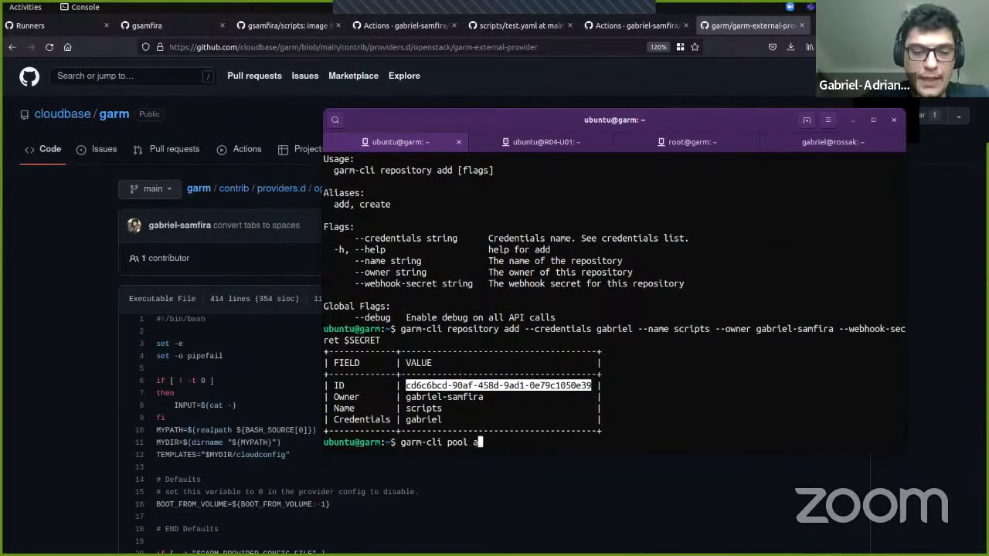
pyautogui.write('dd --help')
pyautogui.press('Return')
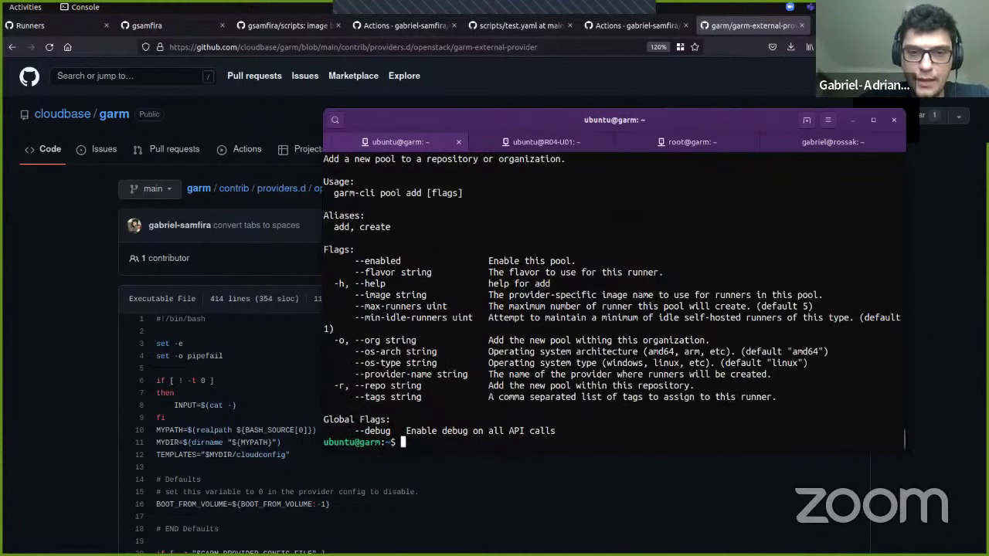
# Step: Start a pool add command with --enabled=false, --flavor default and --image ubuntu:20.04
pyautogui.press('Up')
pyautogui.press('BackSpace')
pyautogui.press('BackSpace')
pyautogui.press('BackSpace')
pyautogui.press('BackSpace')
pyautogui.write('enabled=false --flavor')
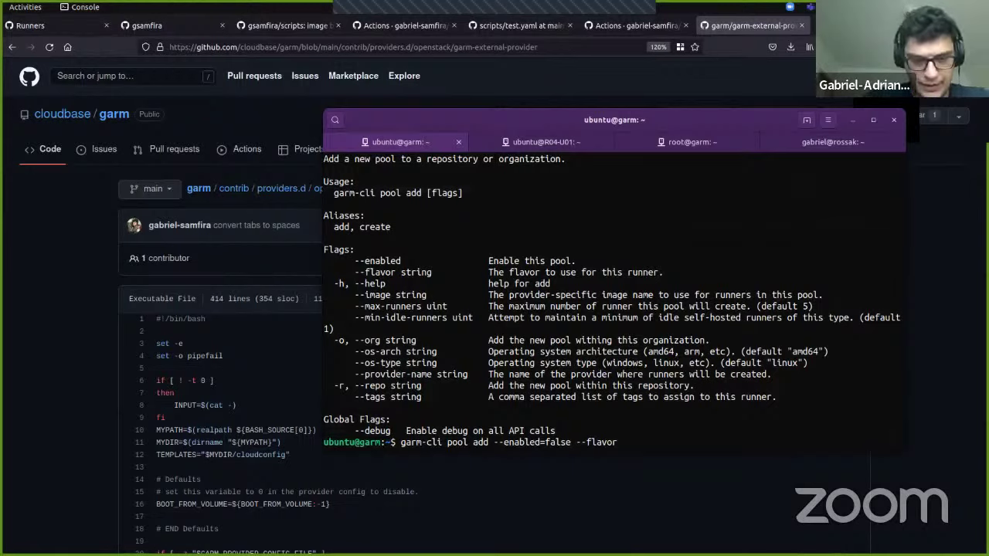
pyautogui.write('default')
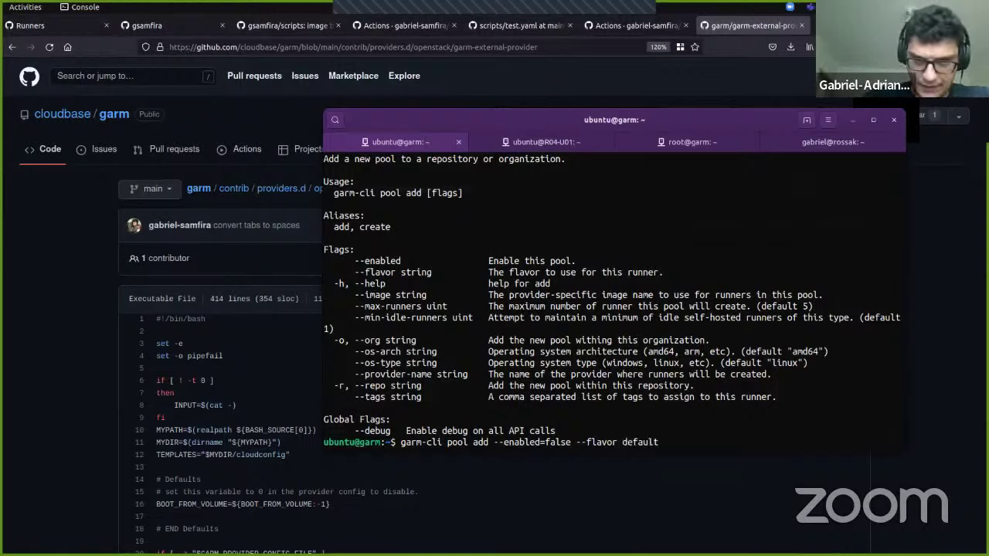
pyautogui.doubleClick(386, 296)
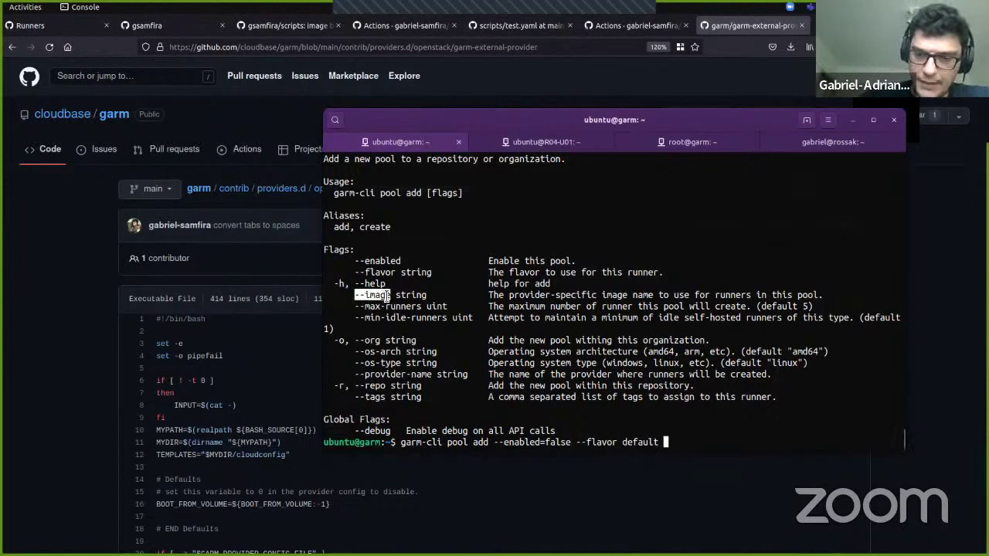
pyautogui.write('--image')
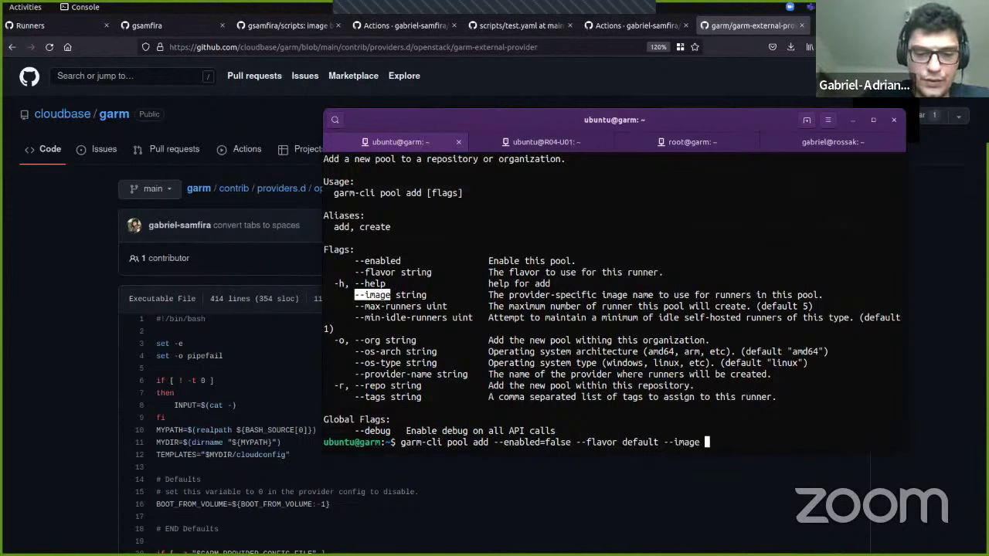
pyautogui.write('ubuntu:20')
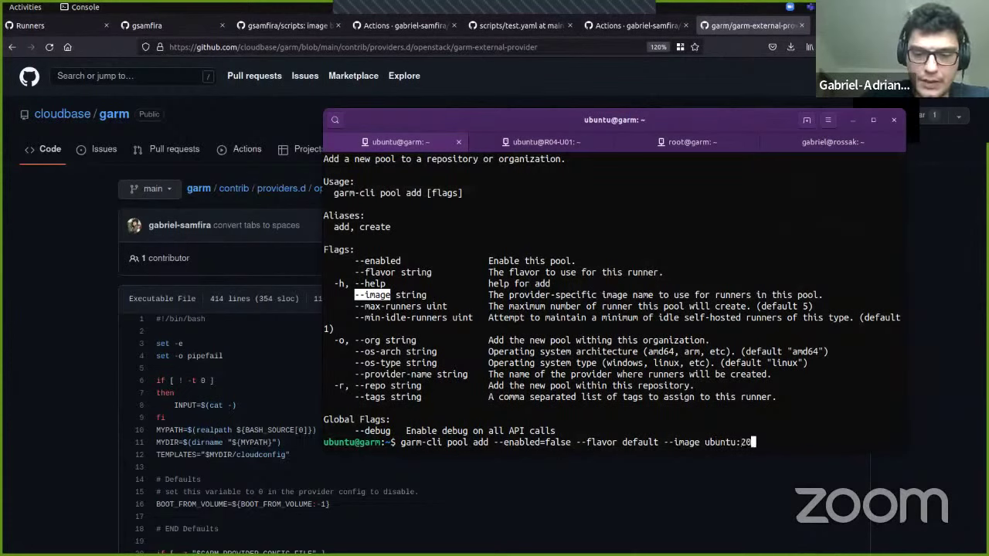
pyautogui.write('.04')
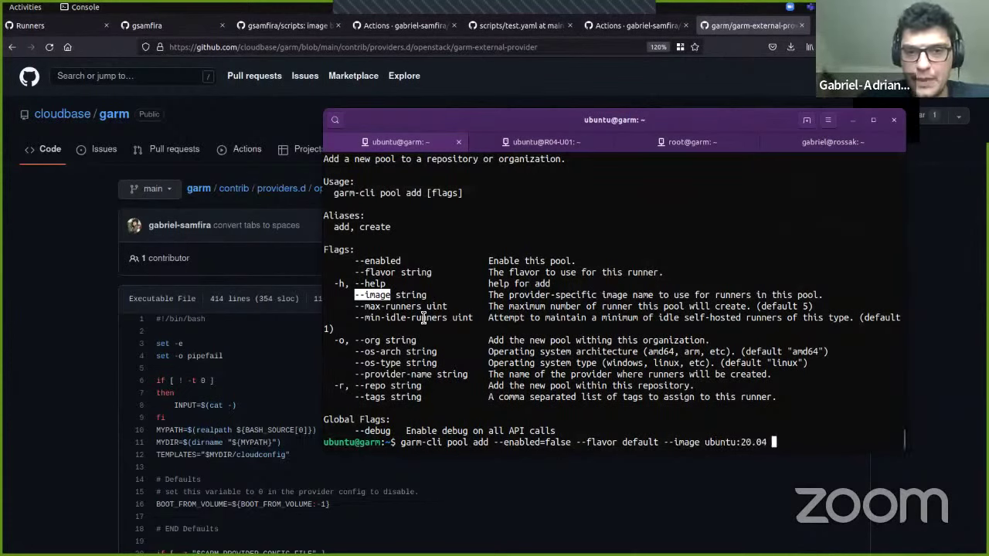
# Step: Highlight the maximum runners and minimum idle runners options in the help text
pyautogui.doubleClick(410, 307)
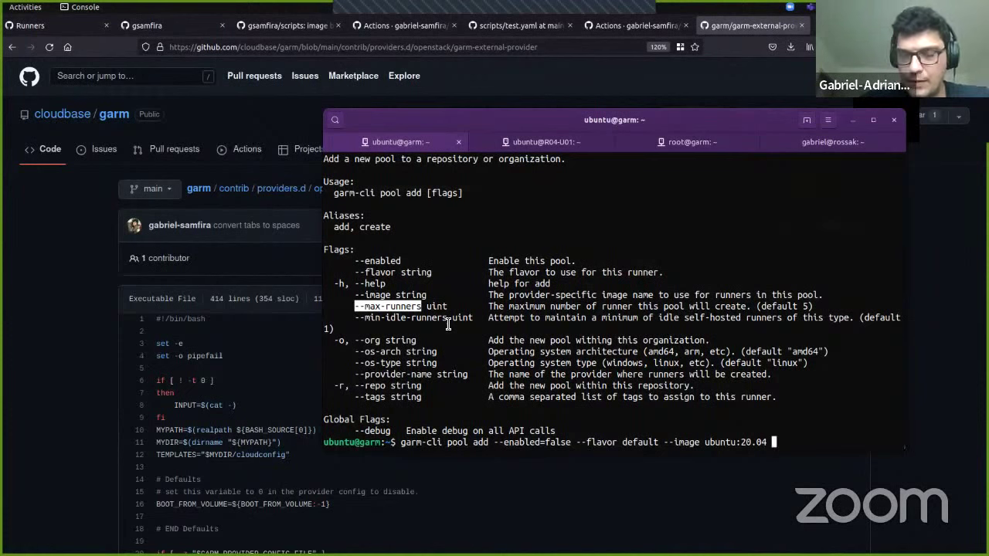
pyautogui.doubleClick(376, 318)
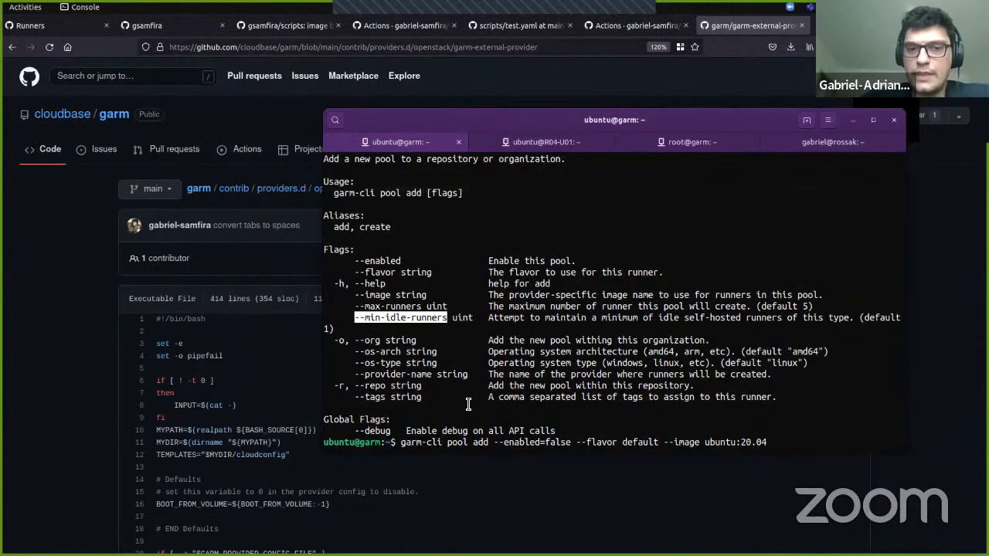
pyautogui.doubleClick(379, 314)
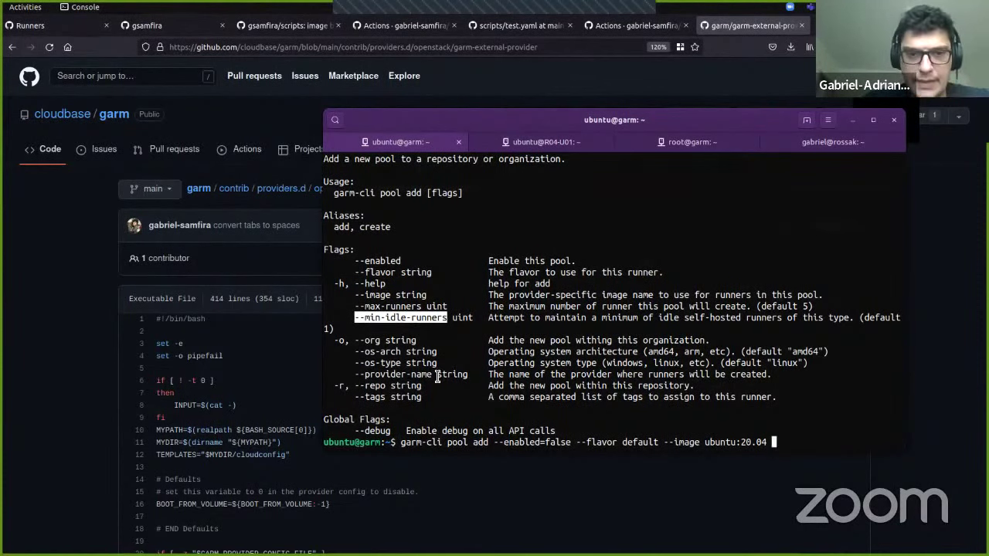
pyautogui.click(371, 340)
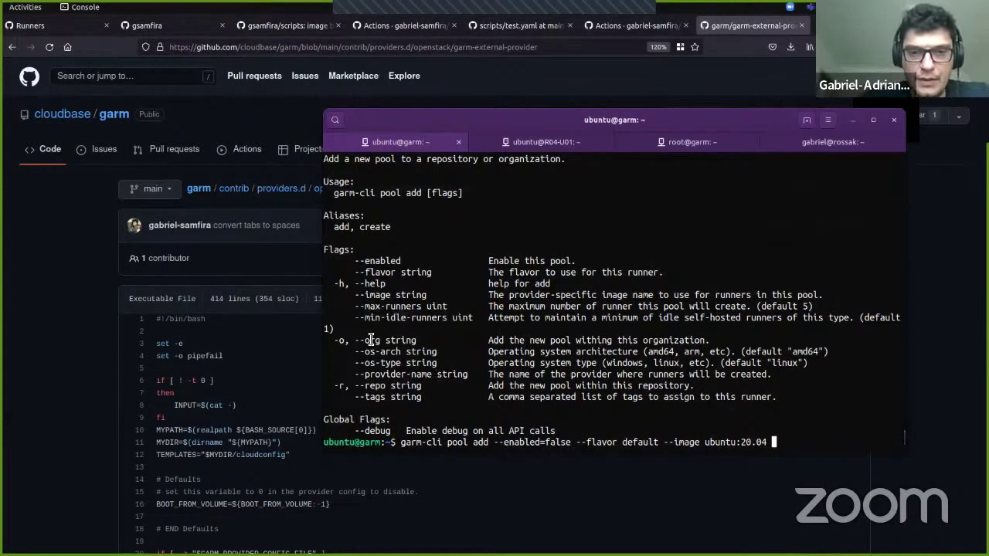
# Step: Add --repo with the repository ID copied from the earlier output
pyautogui.doubleClick(375, 386)
pyautogui.middleClick(375, 390)
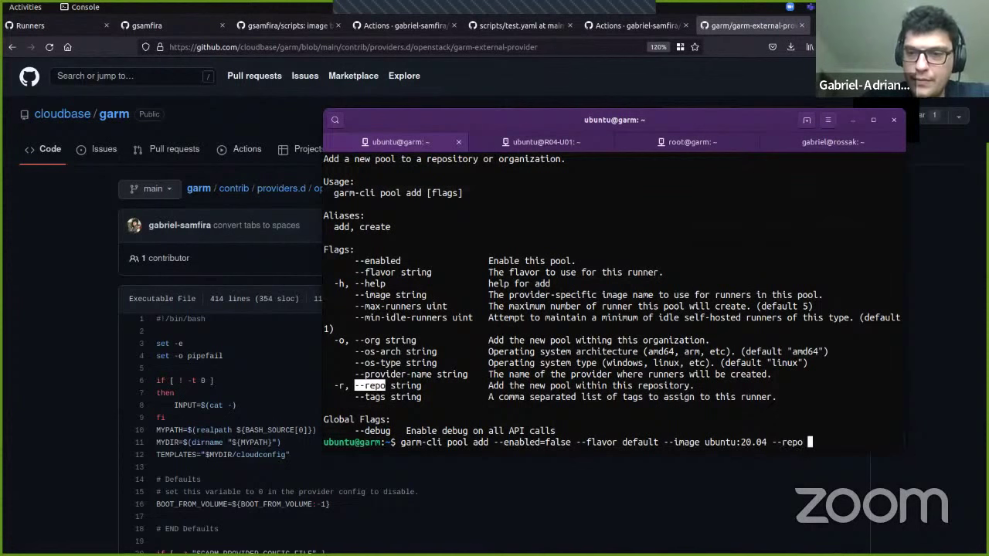
pyautogui.scroll(3, 455, 355)
pyautogui.scroll(1, 456, 355)
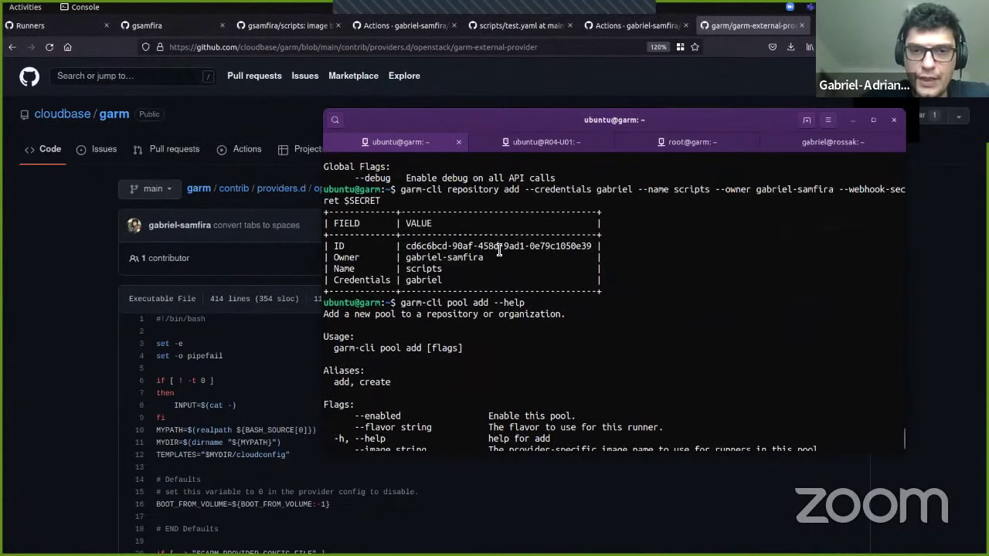
pyautogui.doubleClick(498, 247)
pyautogui.middleClick(499, 247)
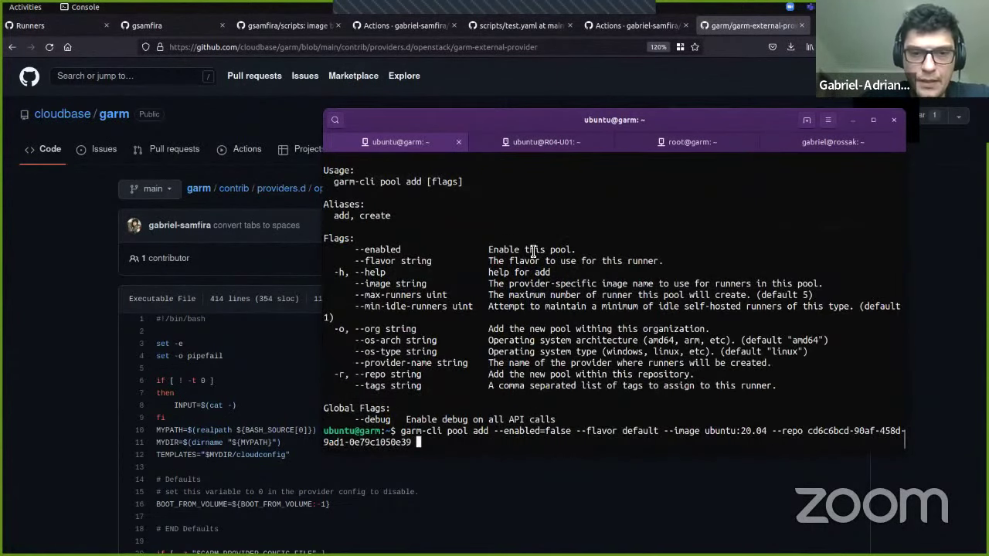
# Step: Append --os-arch amd64 and --os-type linux to the pool command
pyautogui.doubleClick(376, 340)
pyautogui.middleClick(376, 344)
pyautogui.write('amd64')
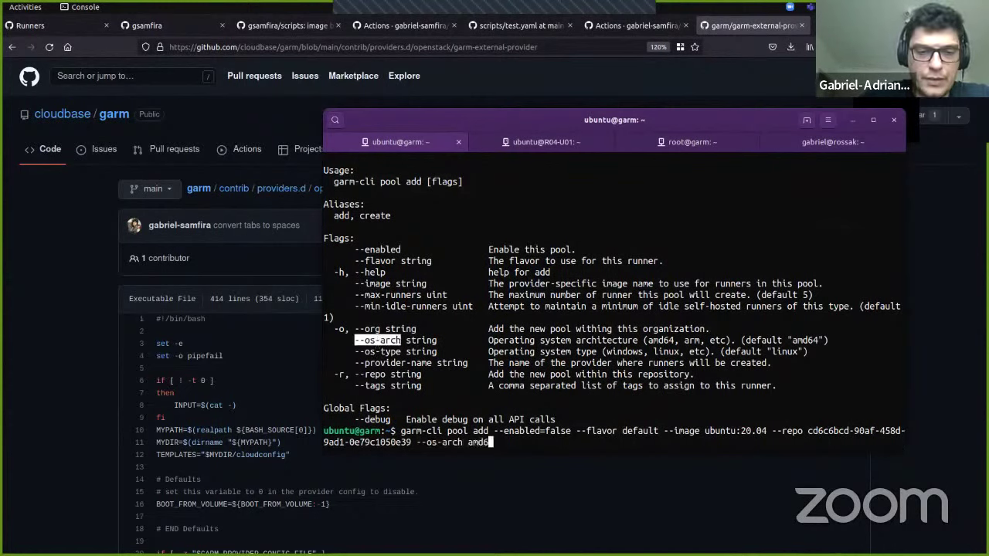
pyautogui.doubleClick(376, 352)
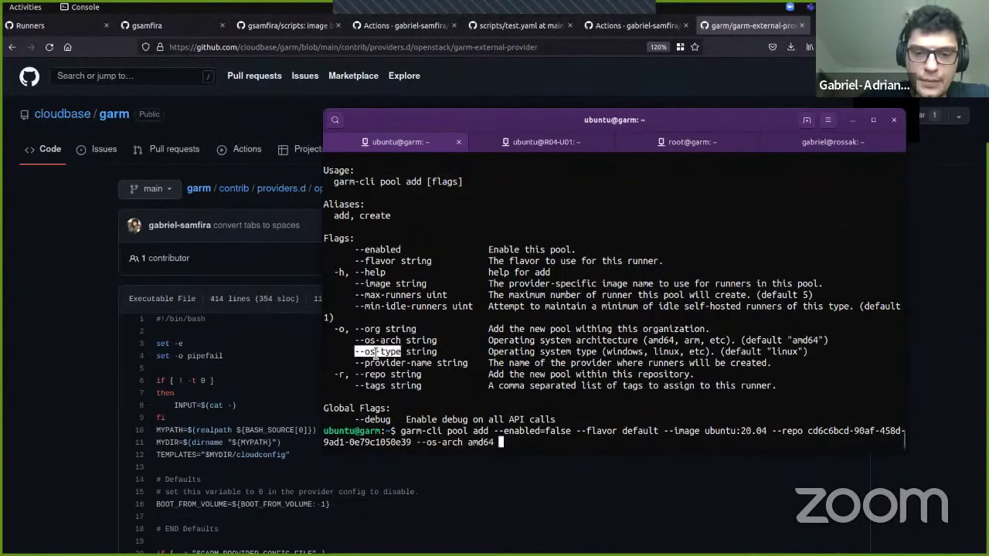
pyautogui.middleClick(376, 353)
pyautogui.write('linux')
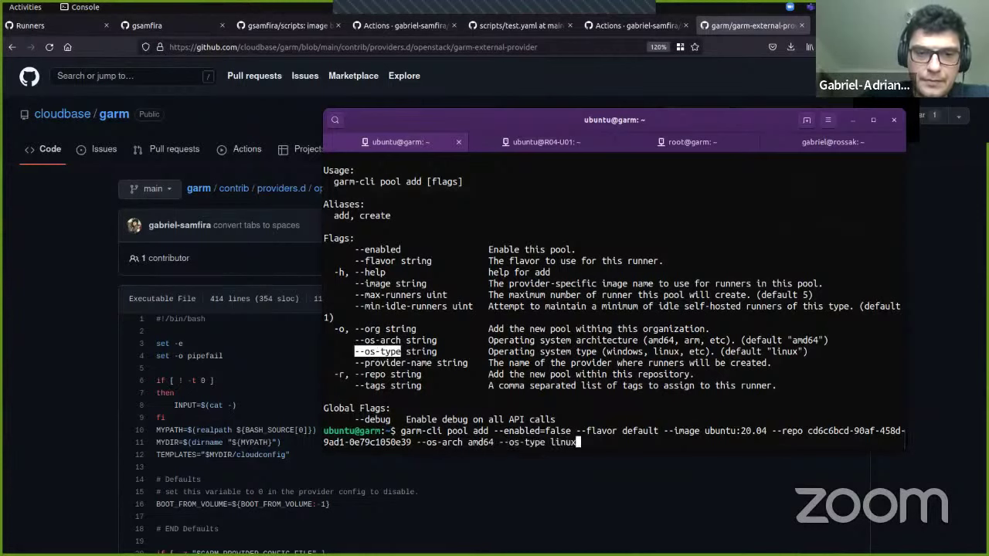
# Step: Add --provider-name, replacing the mistyped local_lxd with lxd_local
pyautogui.doubleClick(393, 362)
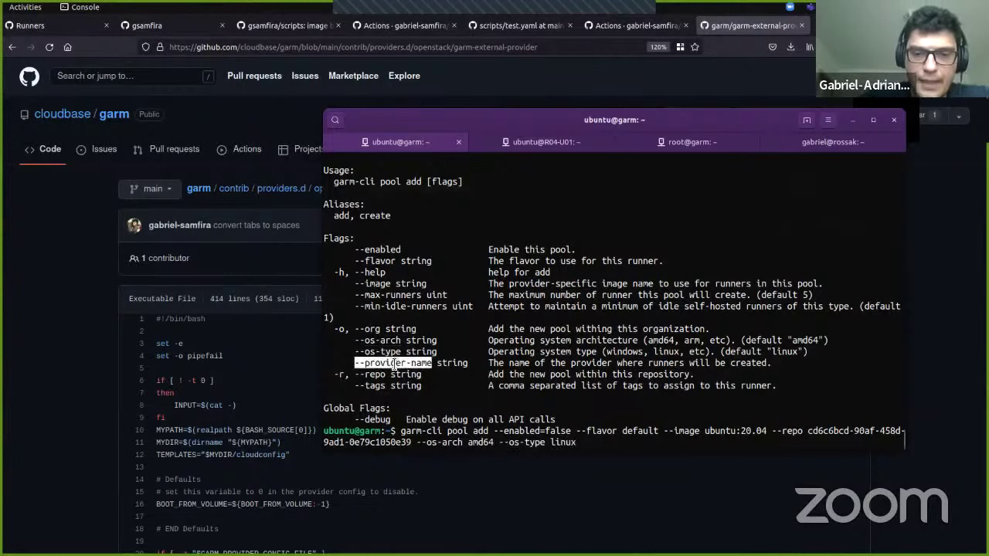
pyautogui.middleClick(393, 363)
pyautogui.write('local_lxd')
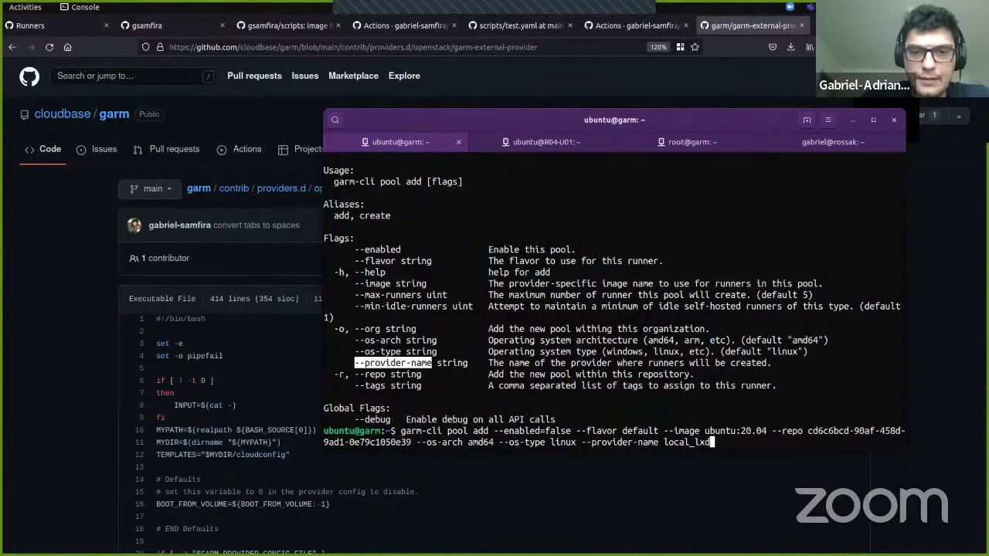
pyautogui.scroll(12, 391, 395)
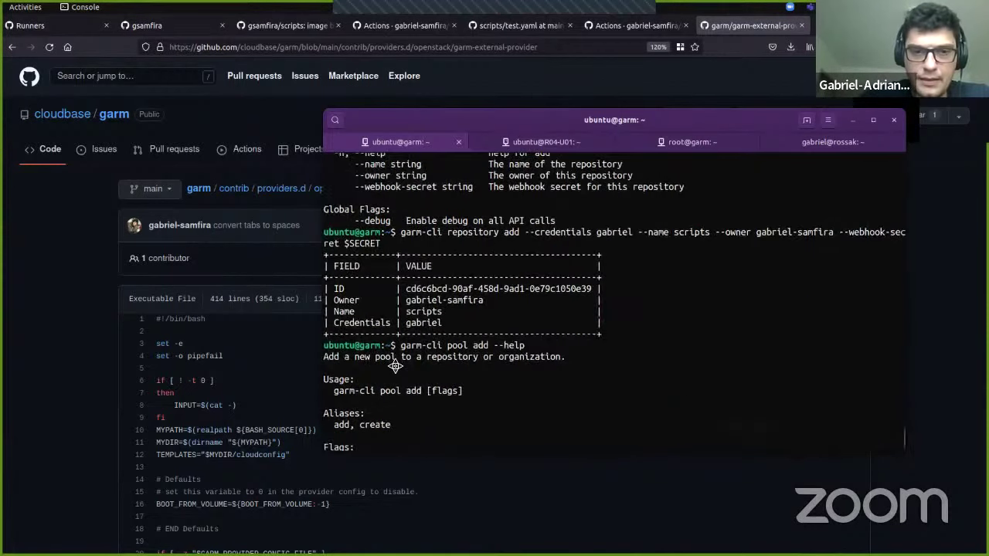
pyautogui.scroll(1, 392, 395)
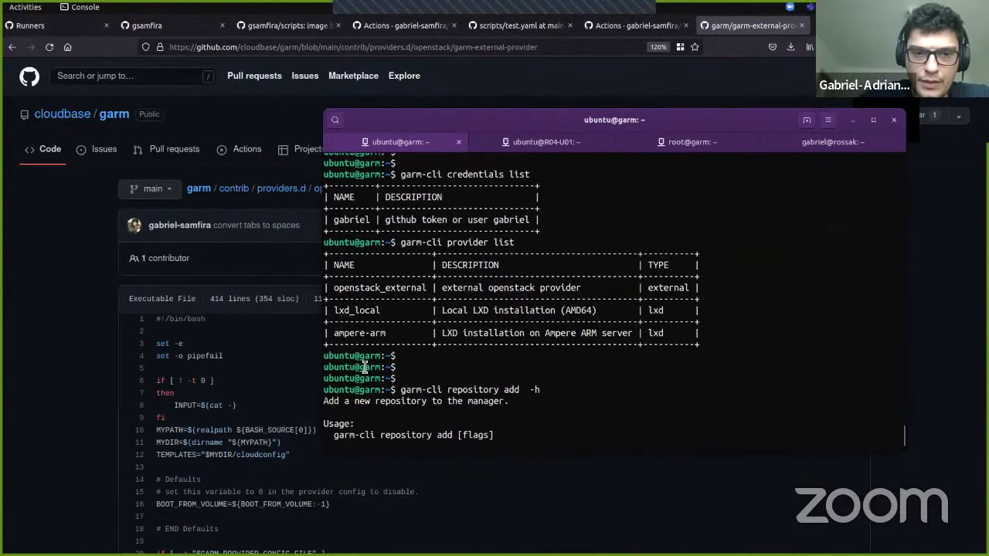
pyautogui.doubleClick(355, 310)
pyautogui.scroll(-13, 356, 309)
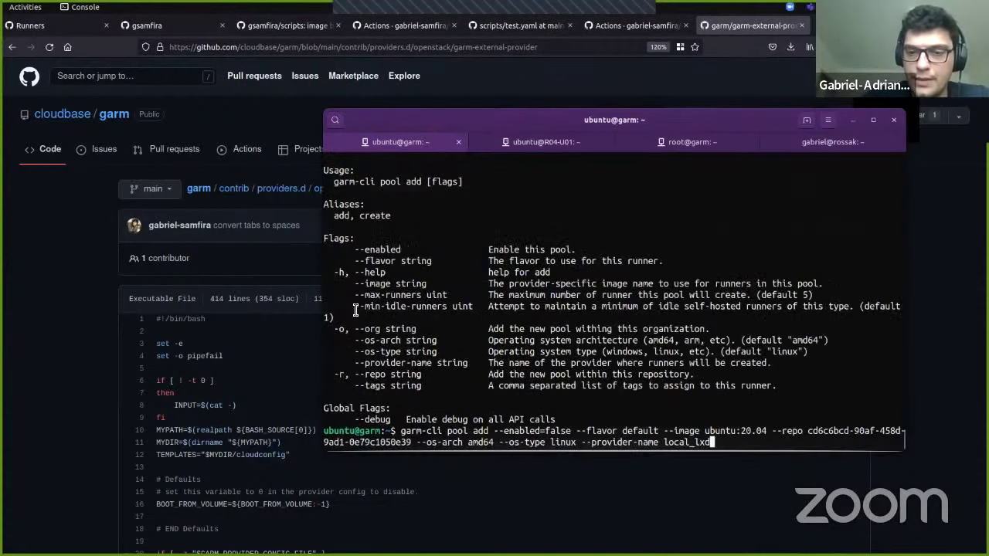
pyautogui.press('BackSpace')
pyautogui.press('BackSpace')
pyautogui.press('BackSpace')
pyautogui.press('BackSpace')
pyautogui.press('BackSpace')
pyautogui.press('BackSpace')
pyautogui.press('BackSpace')
pyautogui.press('BackSpace')
pyautogui.press('BackSpace')
pyautogui.write('lxd_local')
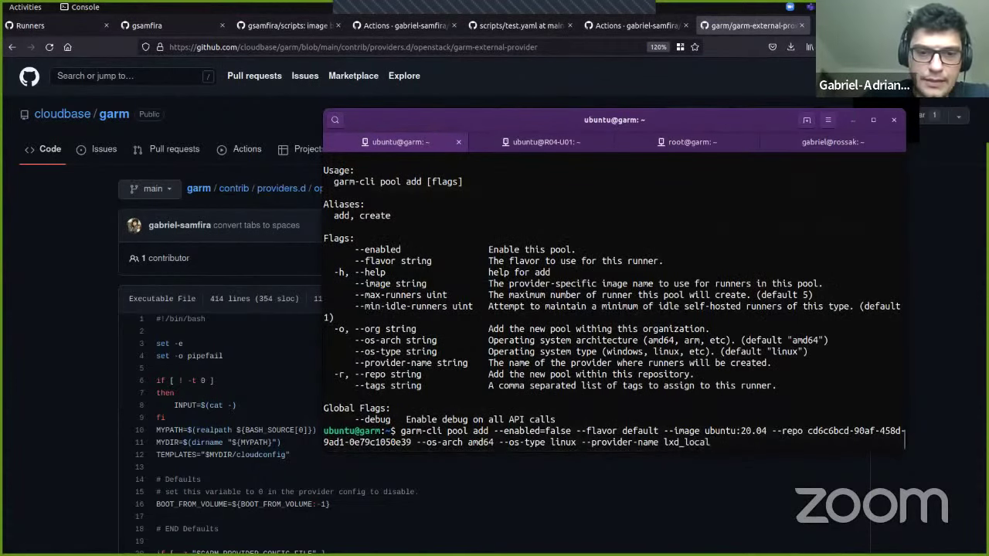
# Step: Add --tags ubuntu,local_lxd,my_runner and run the command to create the disabled pool
pyautogui.doubleClick(378, 390)
pyautogui.middleClick(377, 390)
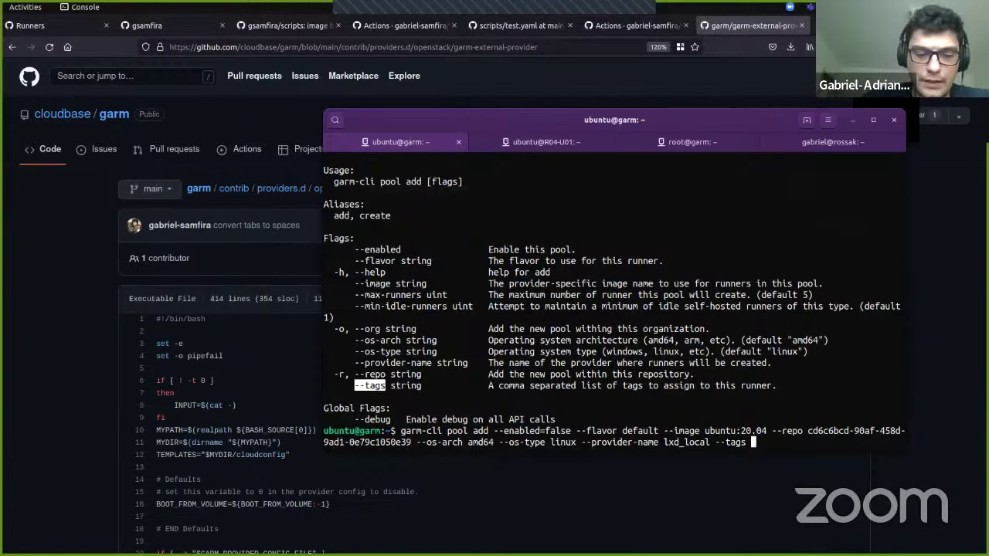
pyautogui.write('ubuntu,loca')
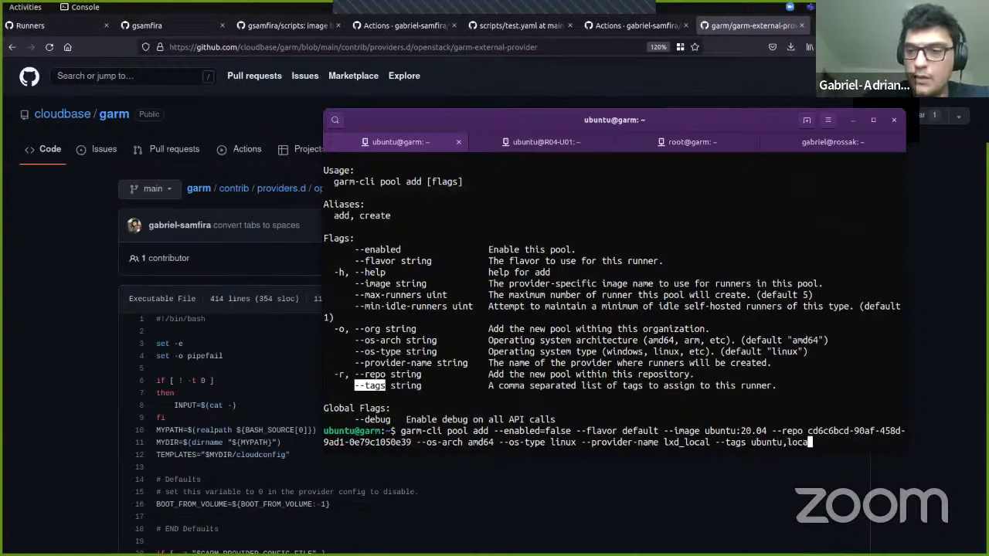
pyautogui.write('l_lxd')
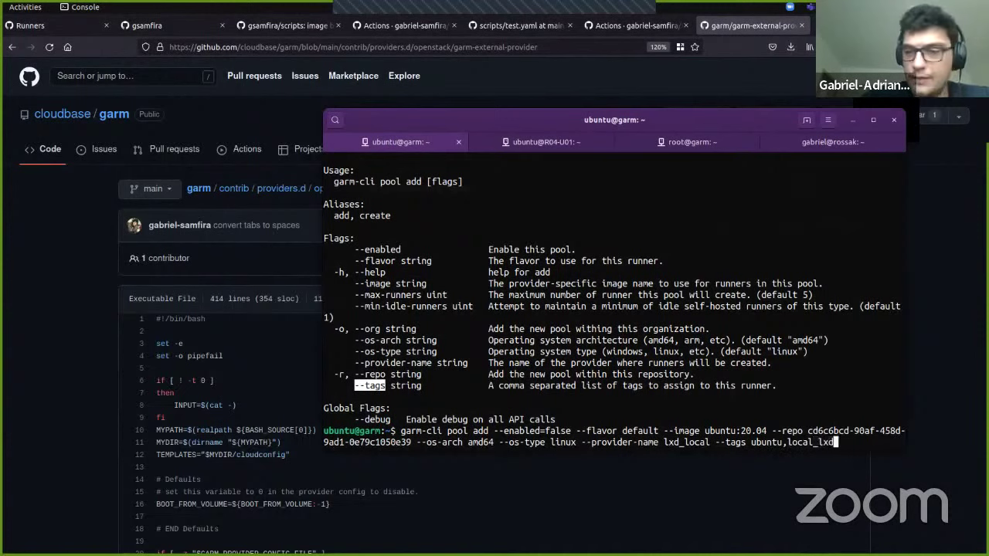
pyautogui.write(',')
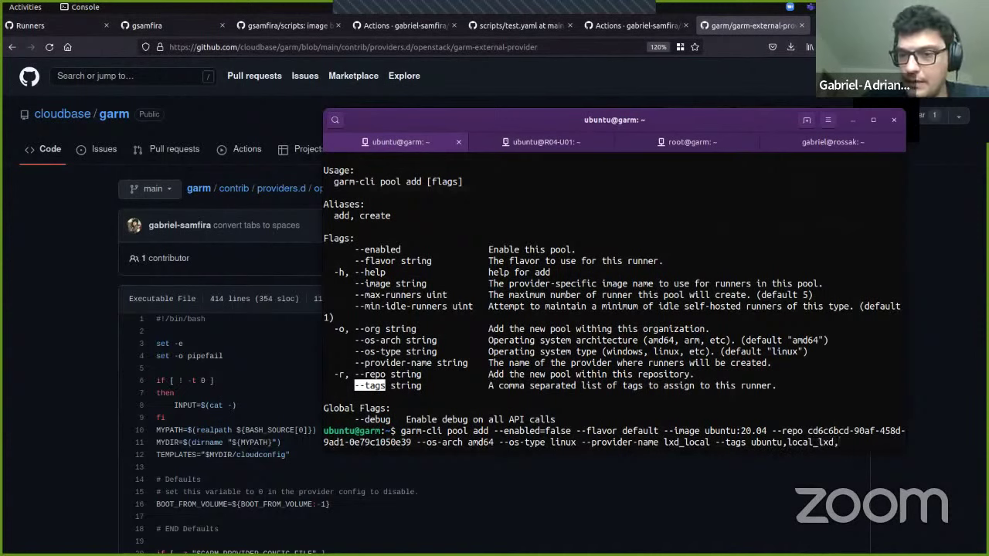
pyautogui.write('my_r')
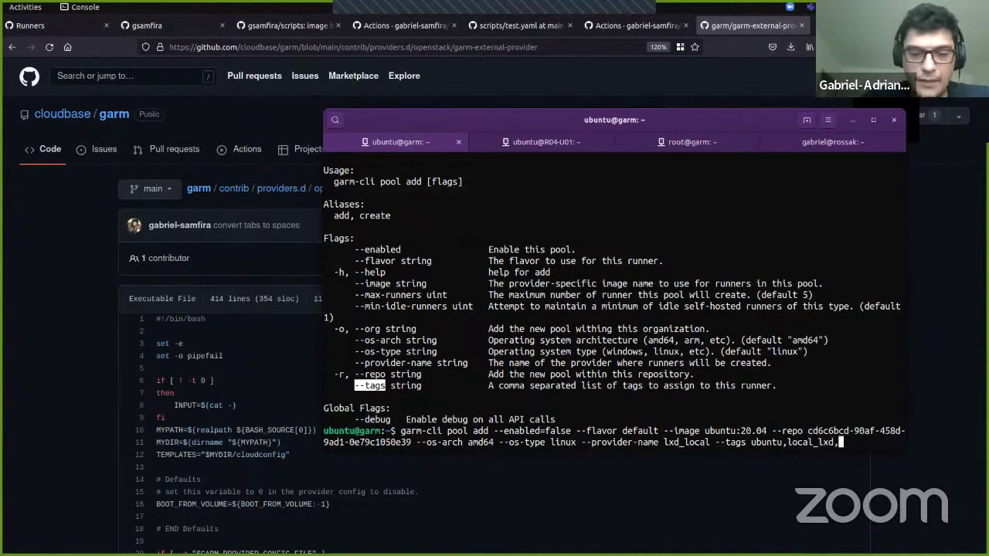
pyautogui.write('unner')
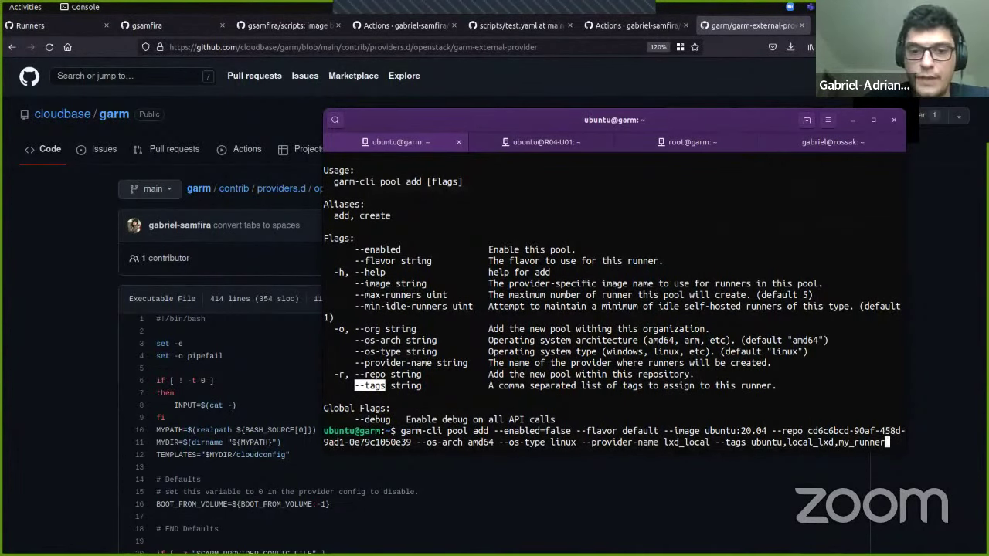
pyautogui.press('Return')
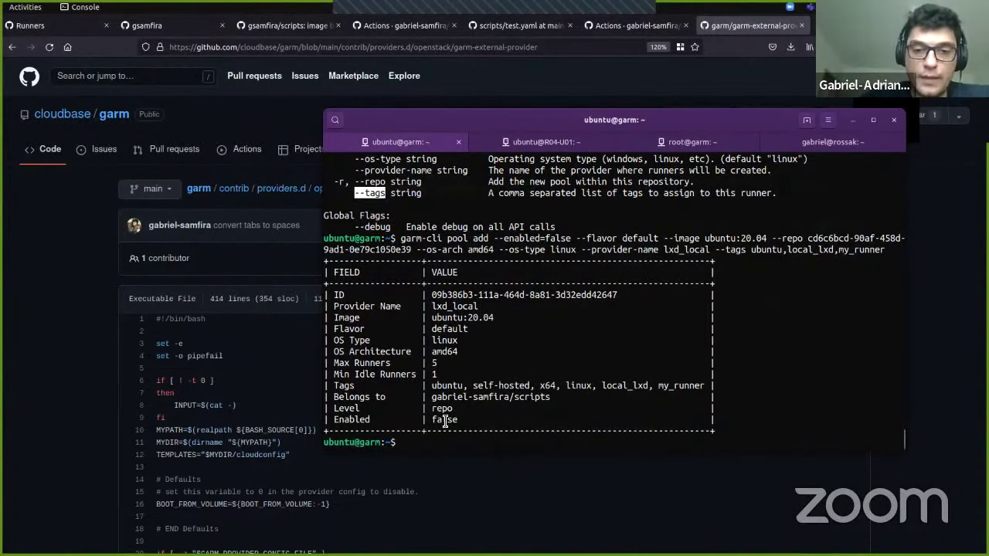
# Step: Note the pool's repository and list all runners with garm-cli runner list --all
pyautogui.doubleClick(454, 397)
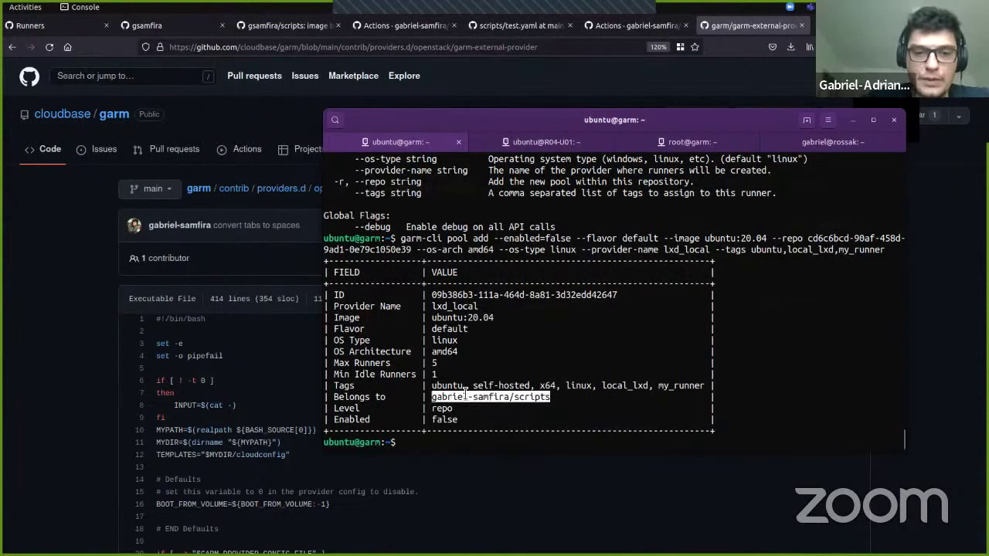
pyautogui.write('garm-')
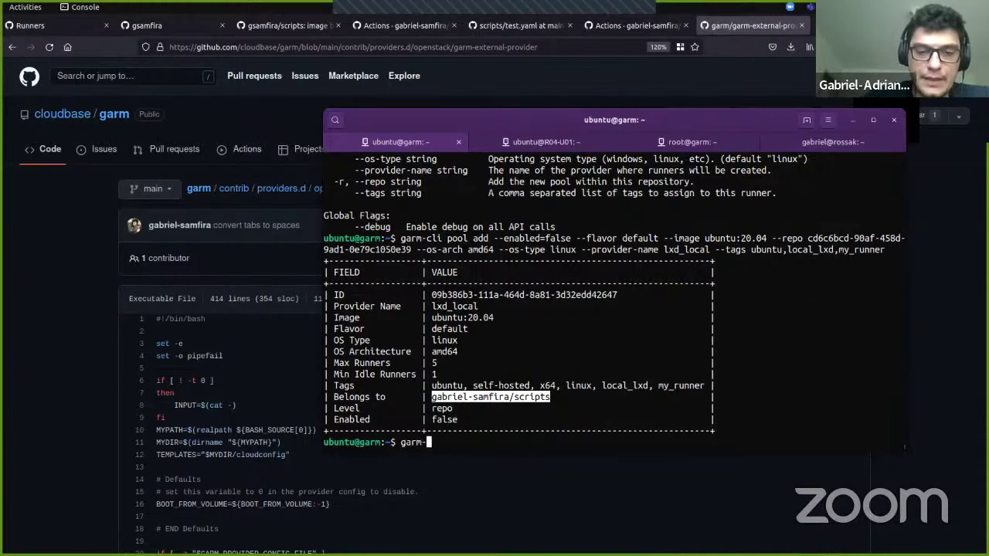
pyautogui.write('cli runner ')
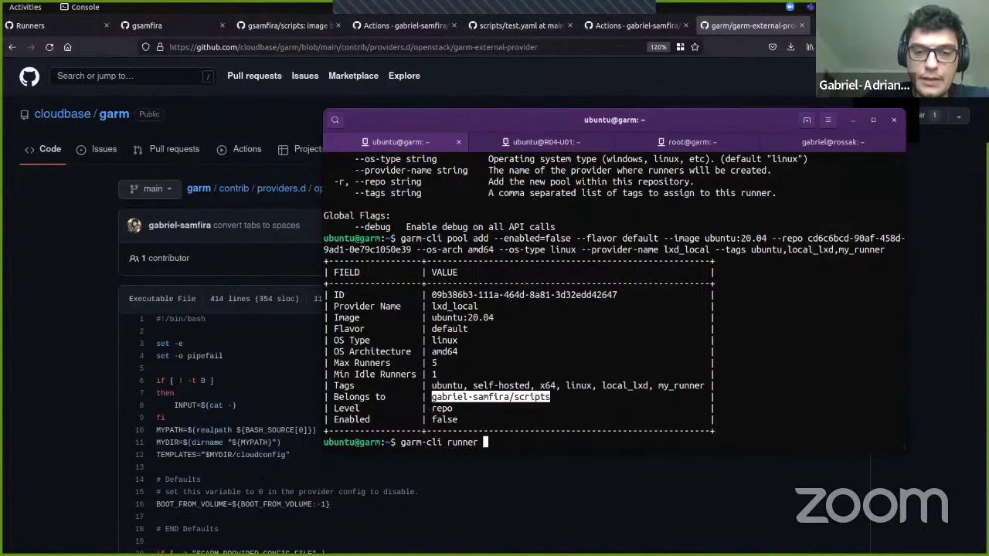
pyautogui.write('list --')
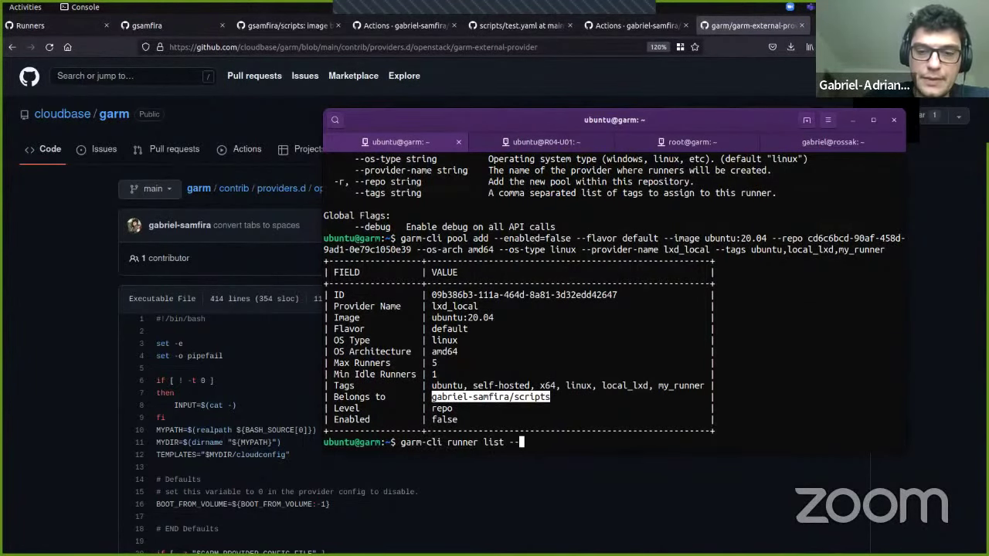
pyautogui.write('all')
pyautogui.press('Return')
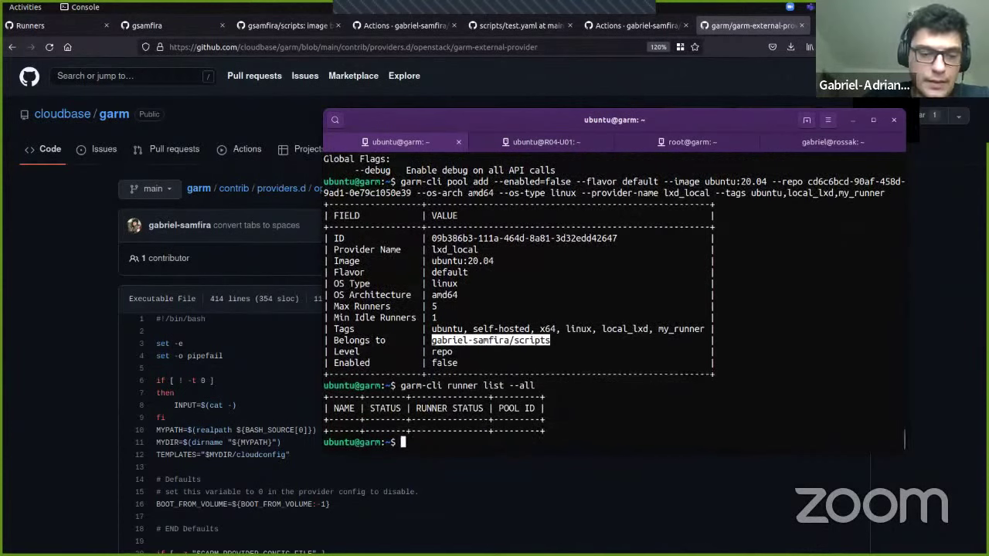
# Step: Enable the new pool with garm-cli pool update <pool ID> --enabled=true
pyautogui.write('garm')
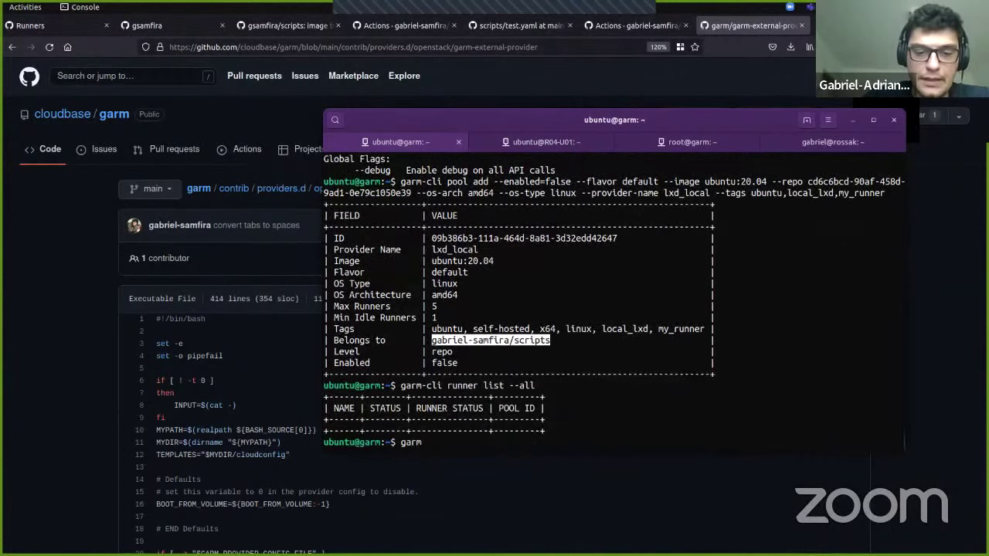
pyautogui.write('-cli pool updat')
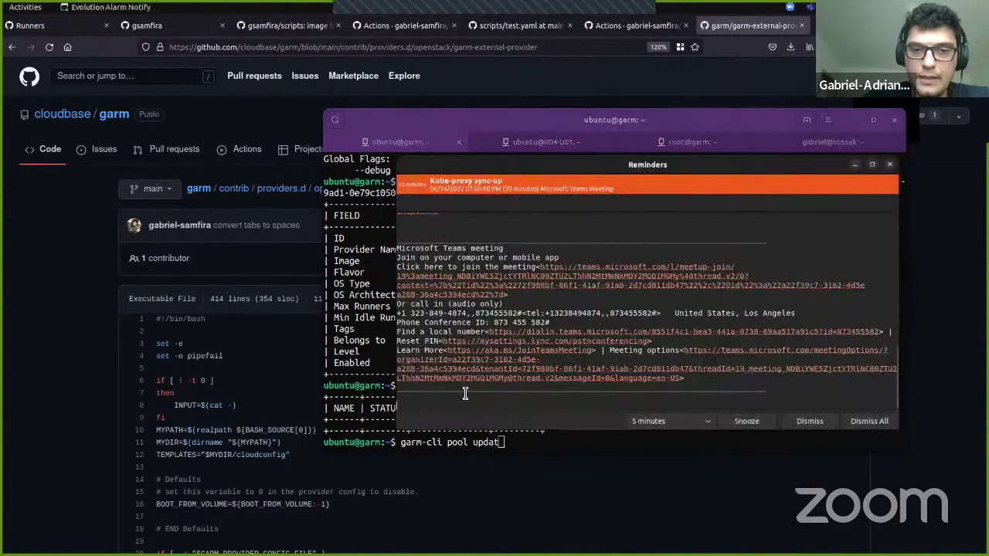
pyautogui.click(870, 421)
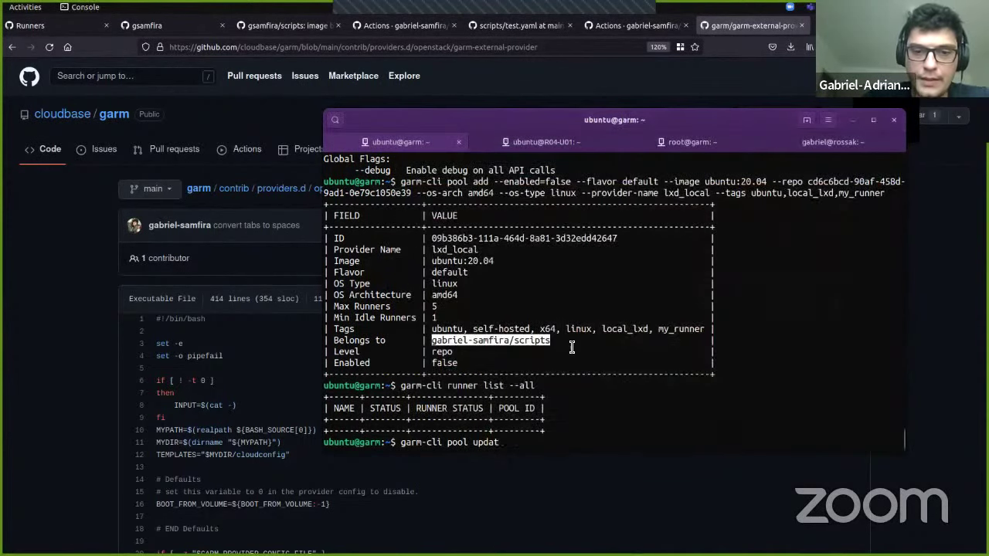
pyautogui.write('a')
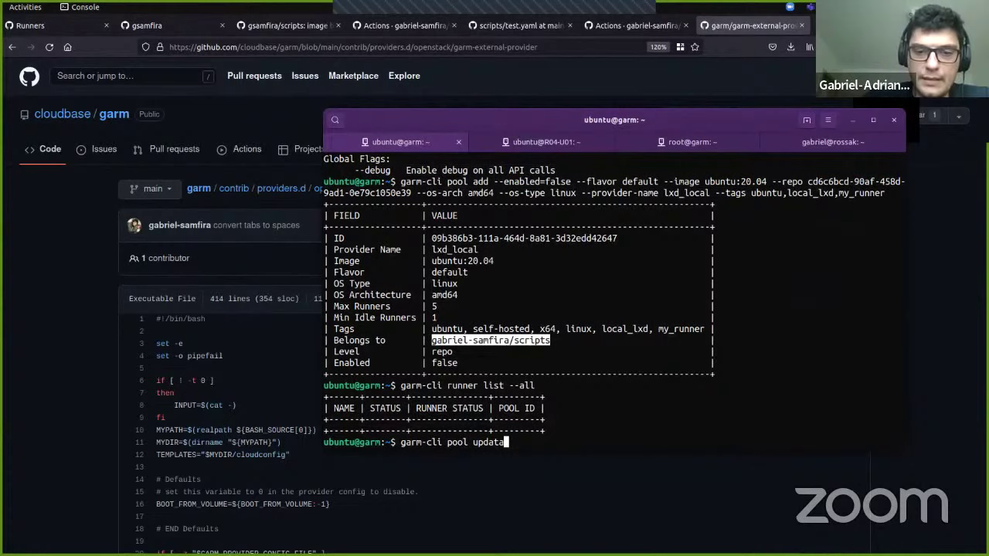
pyautogui.press('BackSpace')
pyautogui.write('e')
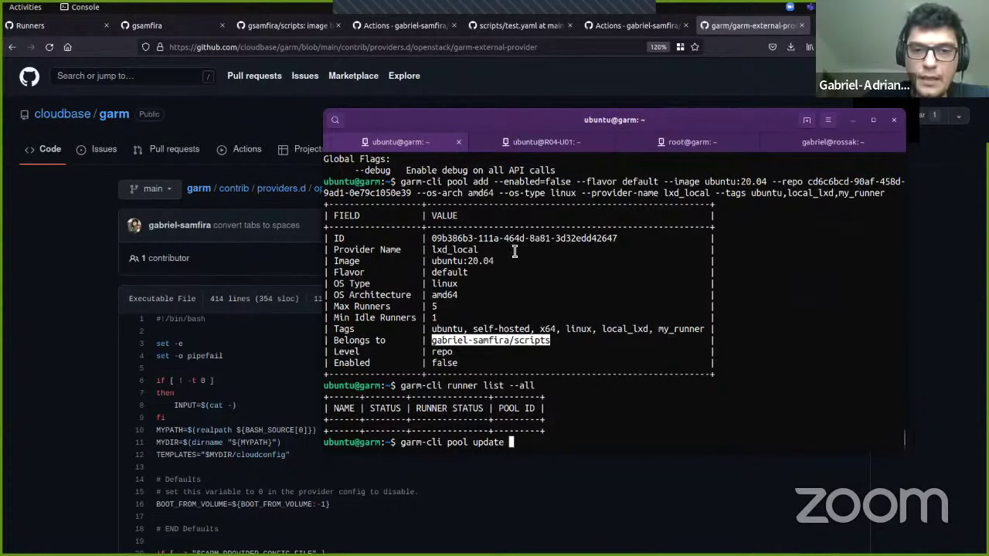
pyautogui.doubleClick(497, 240)
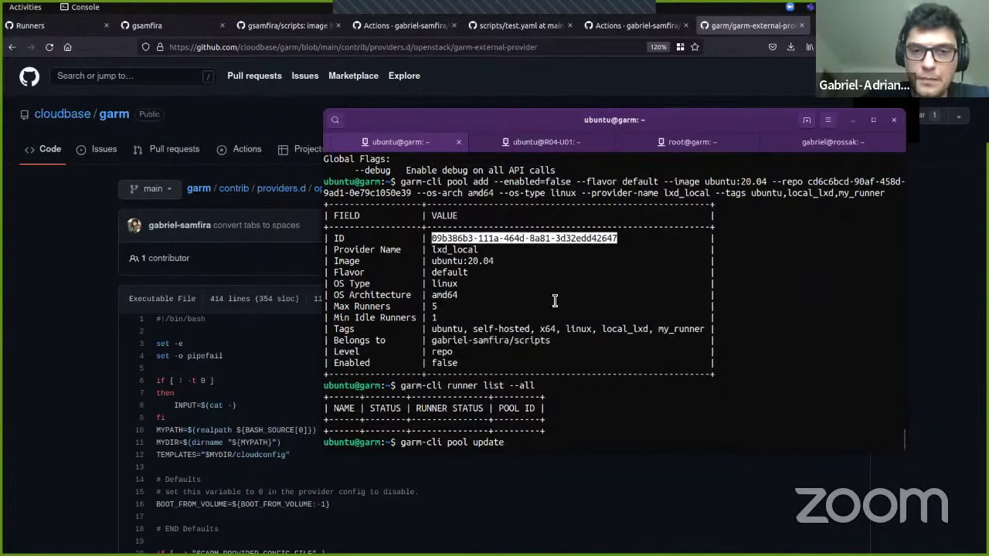
pyautogui.write('09b386b3-111a-464d-8a81-3d32edd42647')
pyautogui.write('-')
pyautogui.write('-enabled')
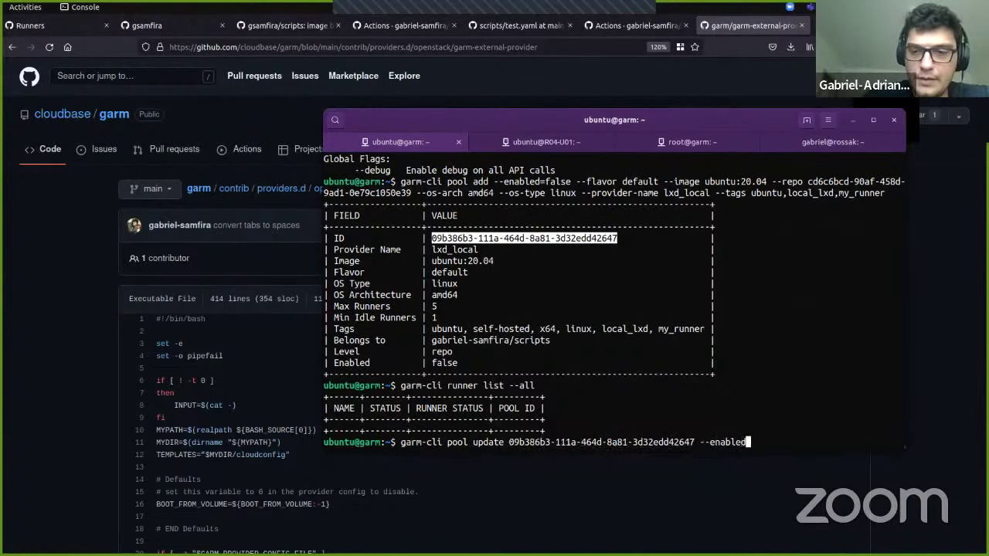
pyautogui.write('=true')
pyautogui.press('Return')
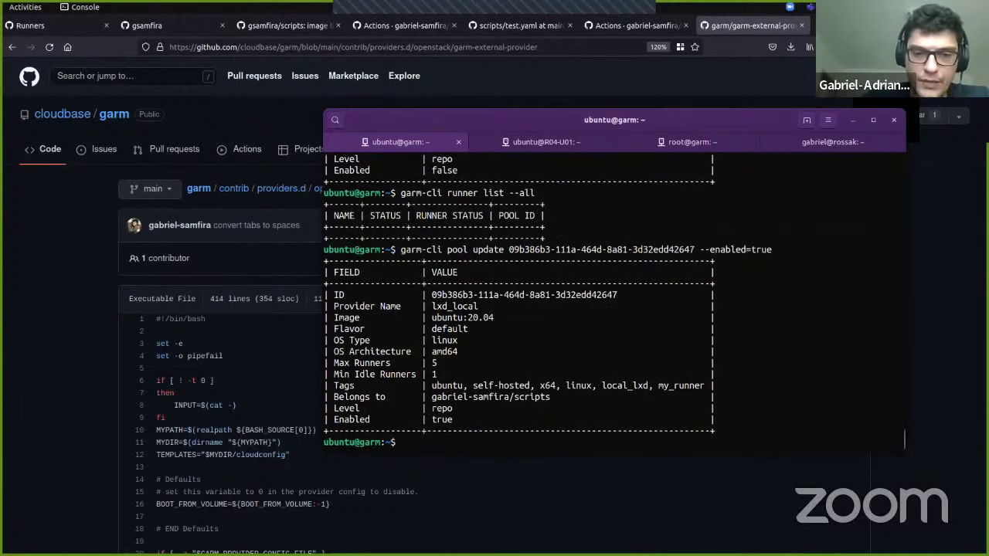
# Step: Re-run the runner list until one runner shows as pending creation
pyautogui.press('Up')
pyautogui.press('Up')
pyautogui.press('Return')
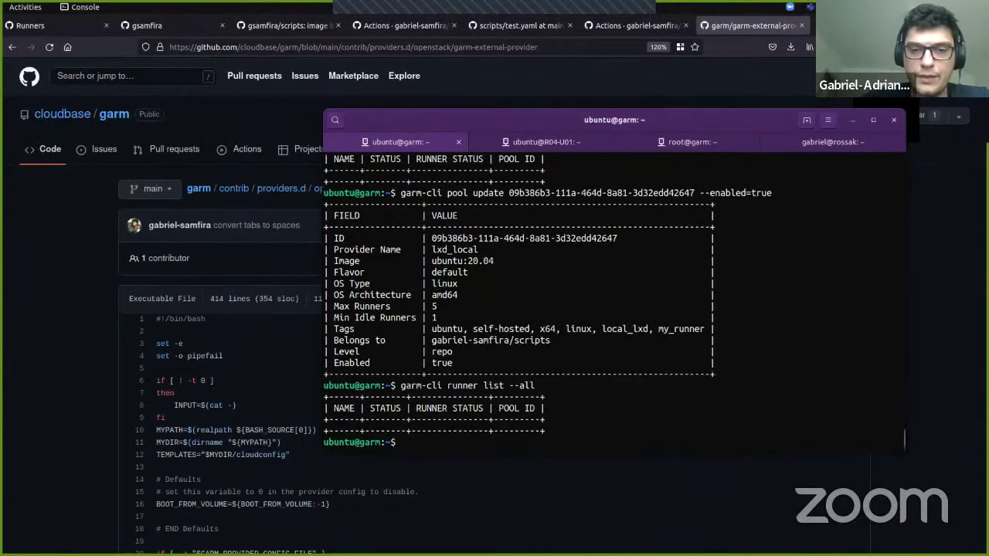
pyautogui.press('Up')
pyautogui.press('Return')
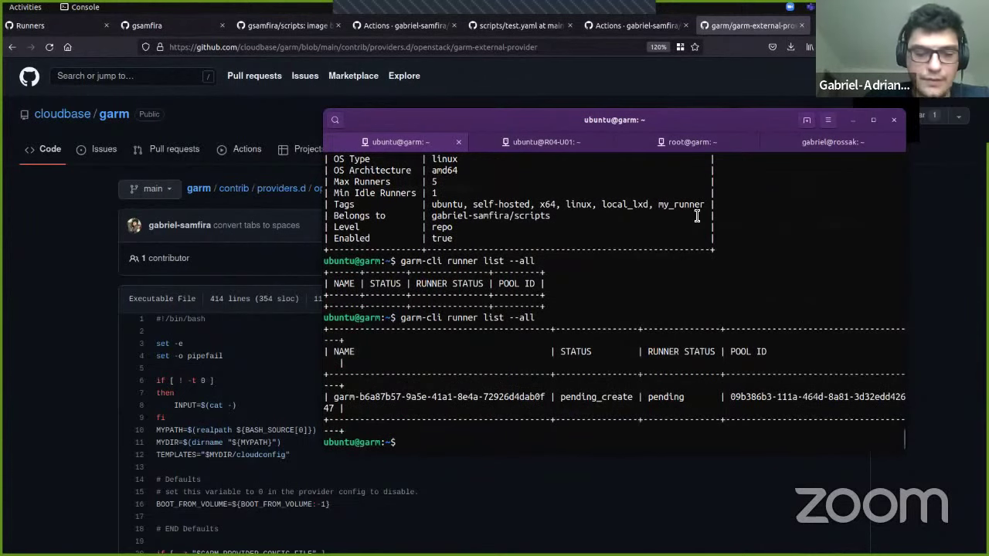
# Step: Maximize the terminal, re-check the runner list and list LXD instances with lxc list
pyautogui.press('super+Up')
pyautogui.press('Up')
pyautogui.press('Return')
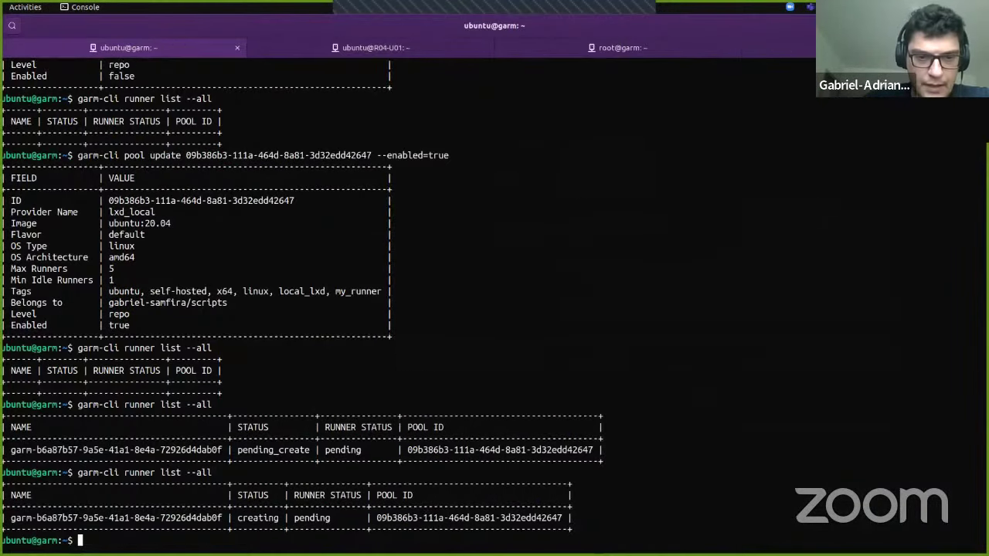
pyautogui.write('lxc list')
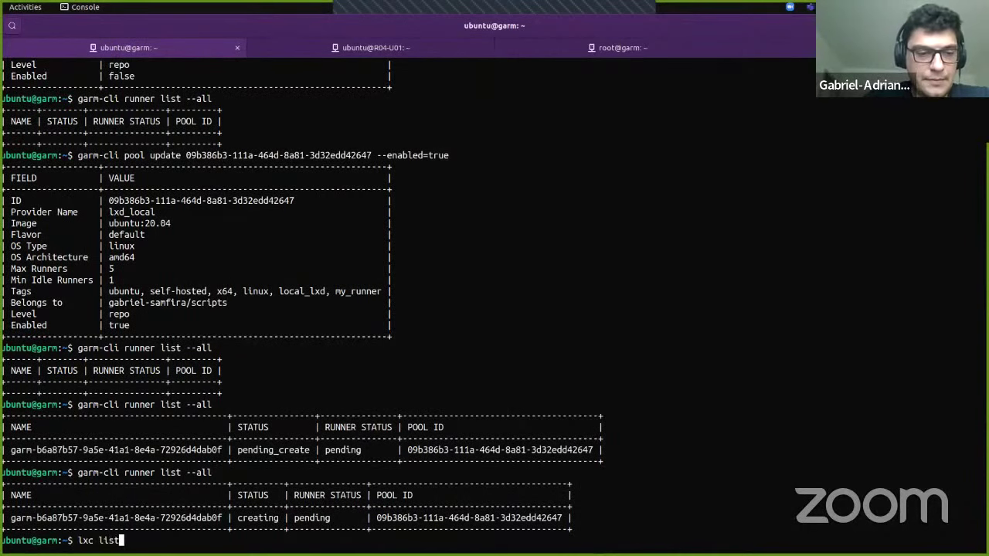
pyautogui.press('Return')
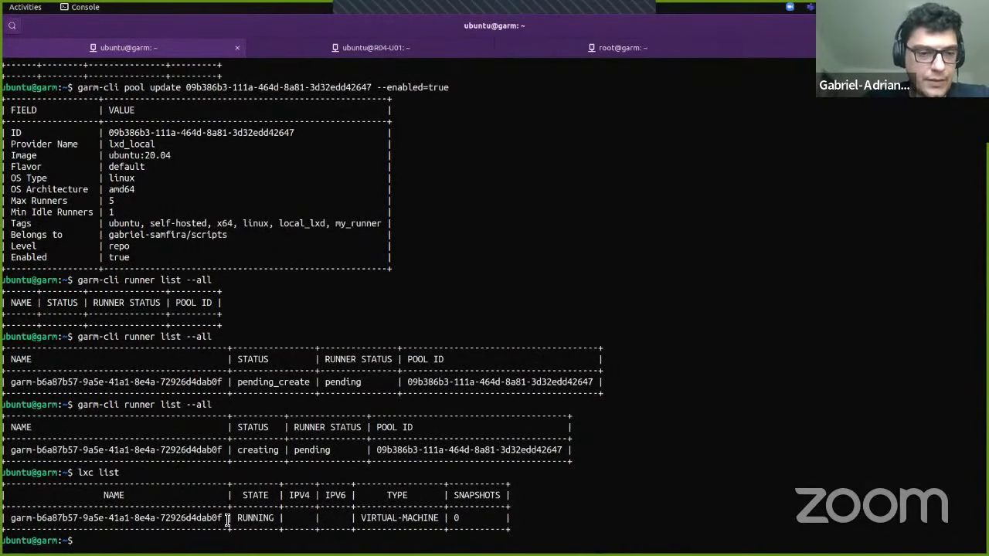
# Step: Attach with lxc console to the runner VM and follow its boot and cloud-init output
pyautogui.doubleClick(205, 518)
pyautogui.press('super+c')
pyautogui.write('lxc console')
pyautogui.middleClick(207, 517)
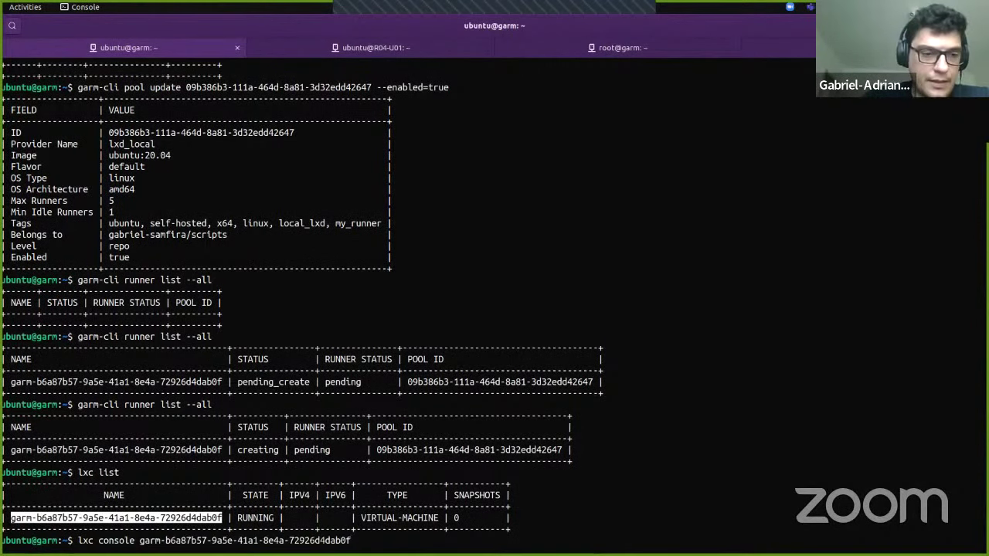
pyautogui.press('Return')
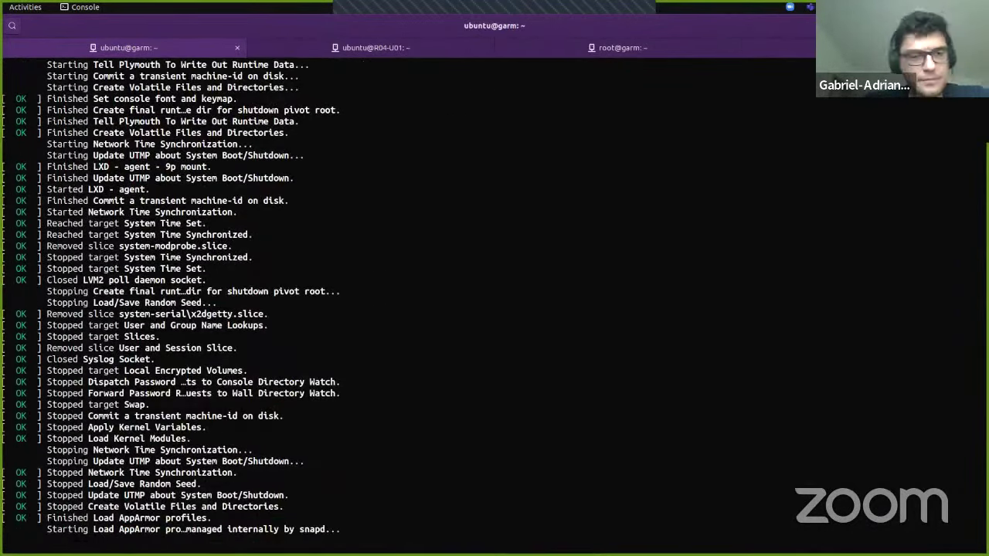
pyautogui.press('Up')
pyautogui.press('Return')
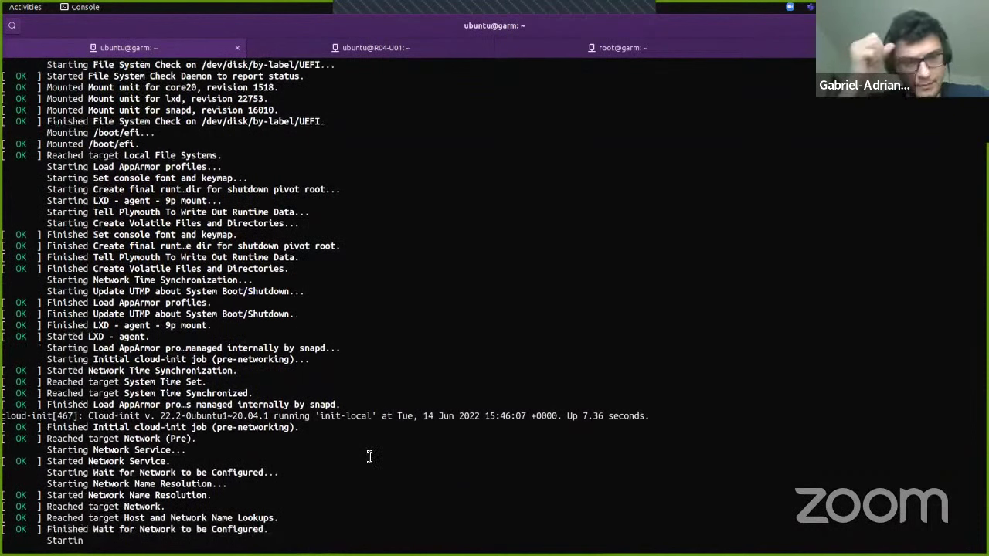
pyautogui.hotkey('alt', 'Tab')
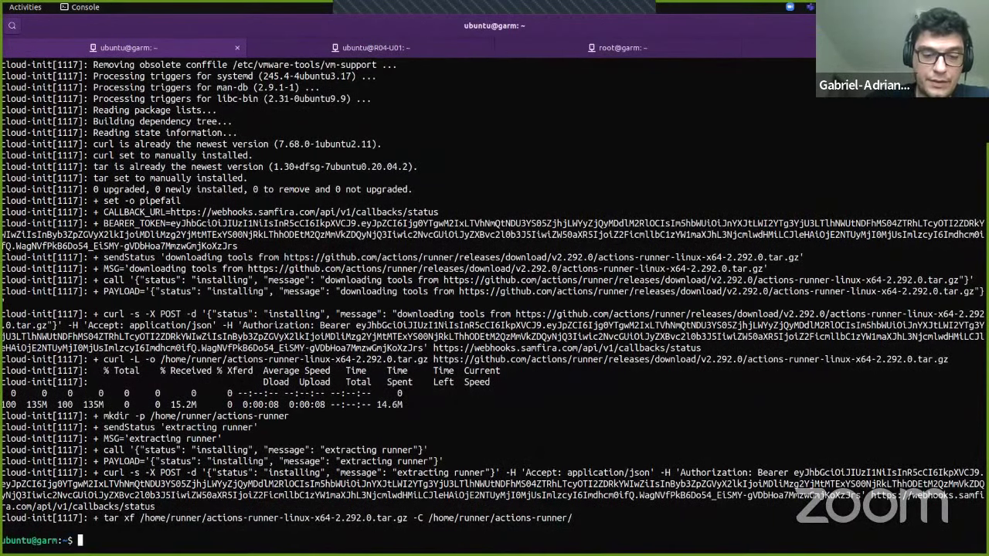
# Step: List runners with garm-cli runner ls -a and show the new runner's details
pyautogui.write('garm-cli runn')
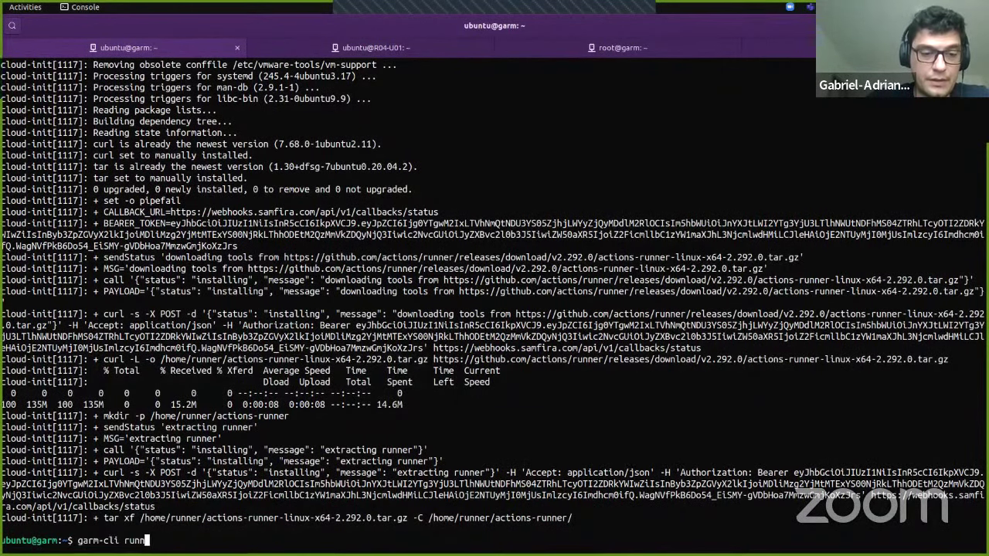
pyautogui.write('er ls -a')
pyautogui.press('Return')
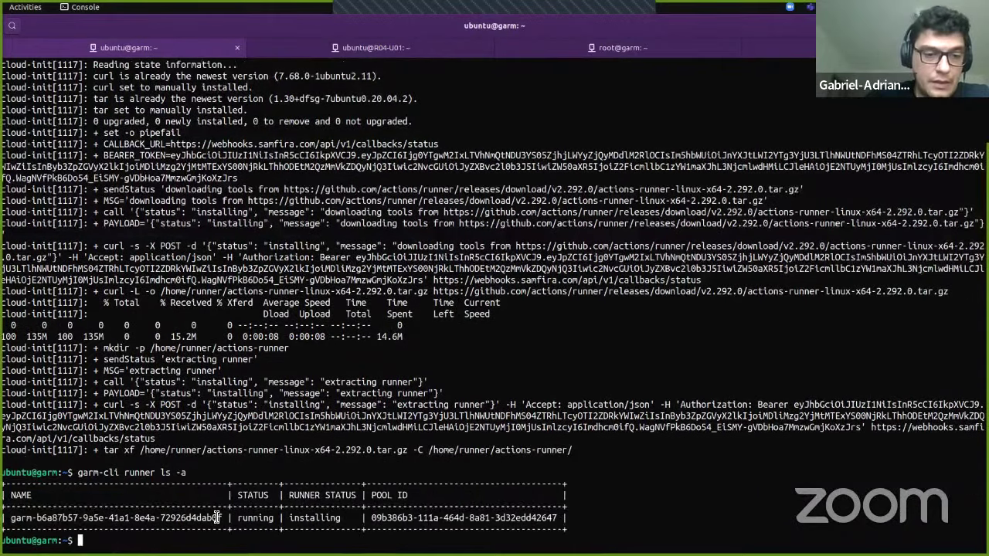
pyautogui.doubleClick(217, 518)
pyautogui.press('Up')
pyautogui.press('BackSpace')
pyautogui.press('BackSpace')
pyautogui.press('BackSpace')
pyautogui.press('BackSpace')
pyautogui.press('BackSpace')
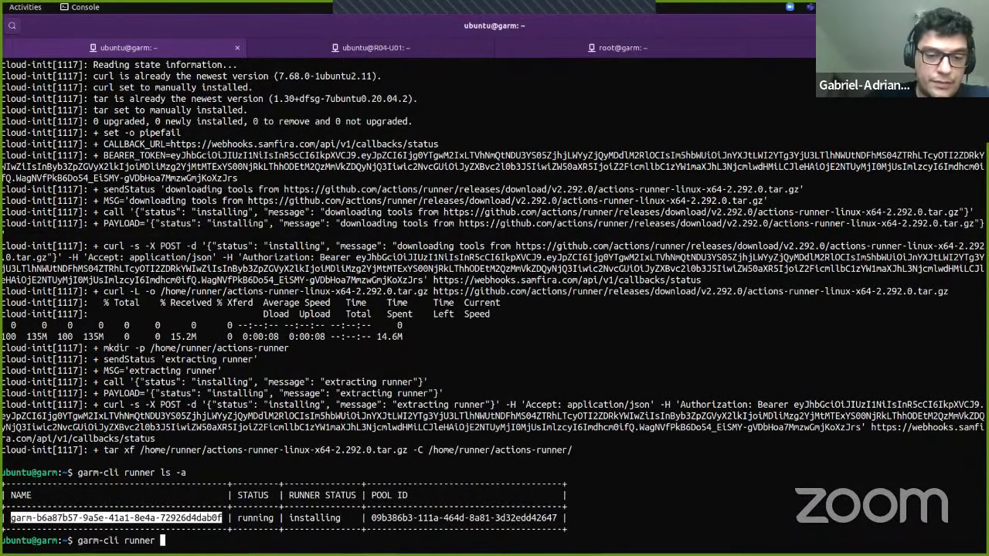
pyautogui.write('show')
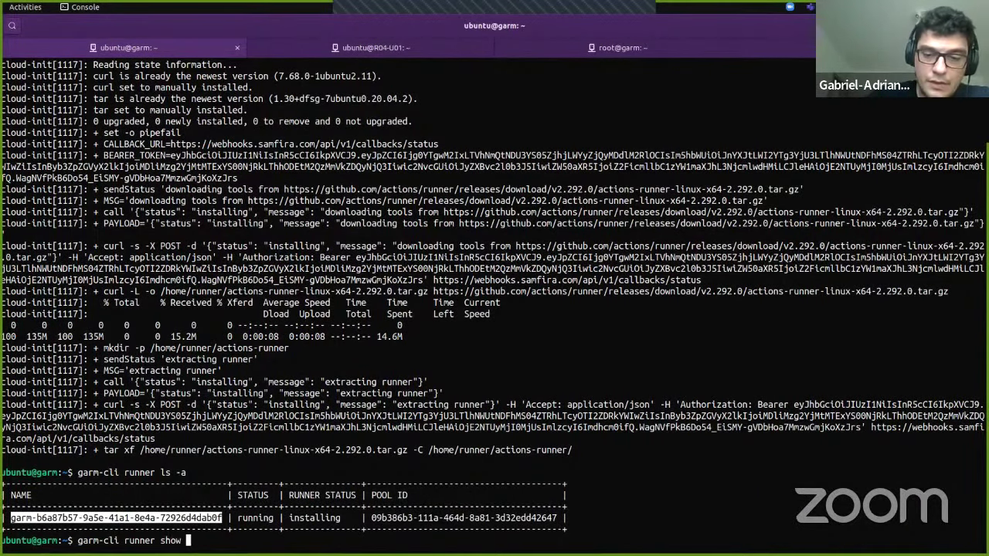
pyautogui.hotkey('ctrl', 'shift', 'v')
pyautogui.press('Return')
# Step: Repeat garm-cli runner show until the runner reports idle, then return to Firefox
pyautogui.press('Up')
pyautogui.press('Return')
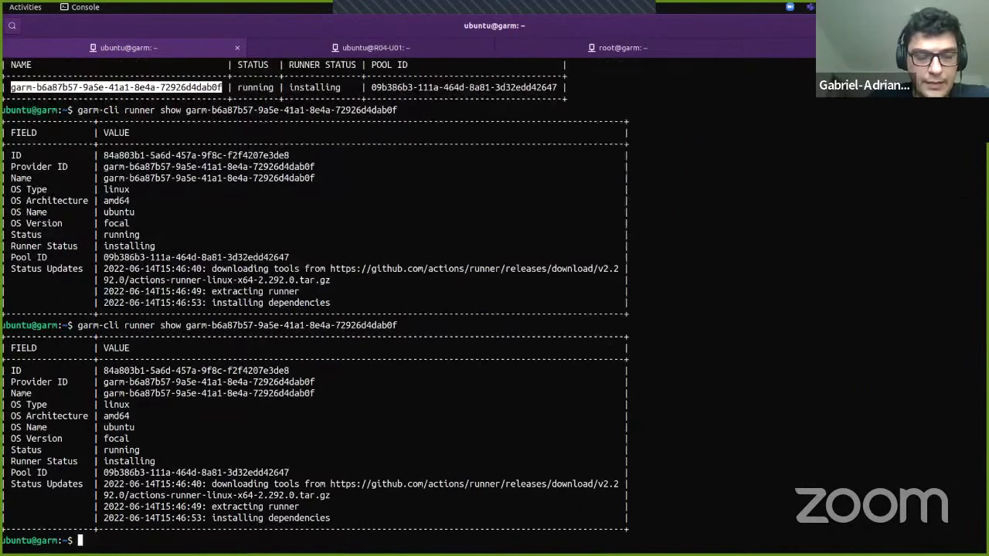
pyautogui.press('Up')
pyautogui.press('Return')
pyautogui.press('Up')
pyautogui.press('Return')
pyautogui.press('Up')
pyautogui.press('Return')
pyautogui.press('Up')
pyautogui.press('Return')
pyautogui.press('Up')
pyautogui.press('Return')
pyautogui.press('Up')
pyautogui.press('Return')
pyautogui.press('Up')
pyautogui.press('Return')
pyautogui.press('Up')
pyautogui.press('Return')
pyautogui.press('Up')
pyautogui.press('Return')
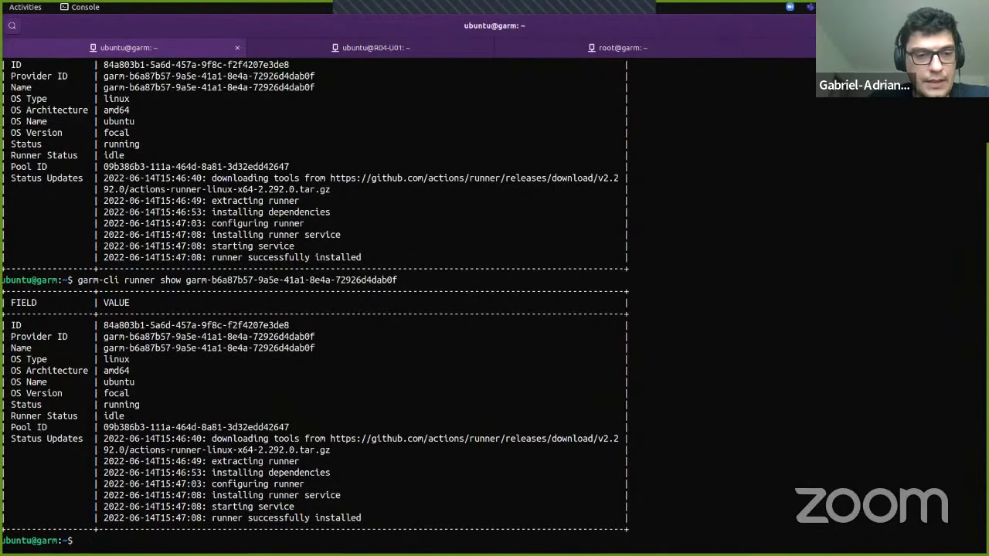
pyautogui.press('Up')
pyautogui.press('Return')
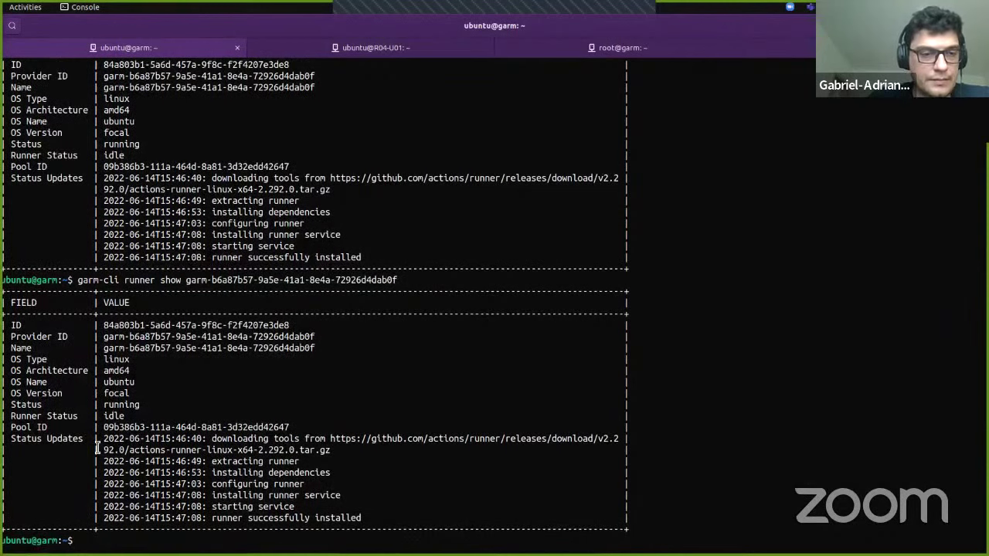
pyautogui.doubleClick(110, 417)
pyautogui.hotkey('alt', 'Tab')
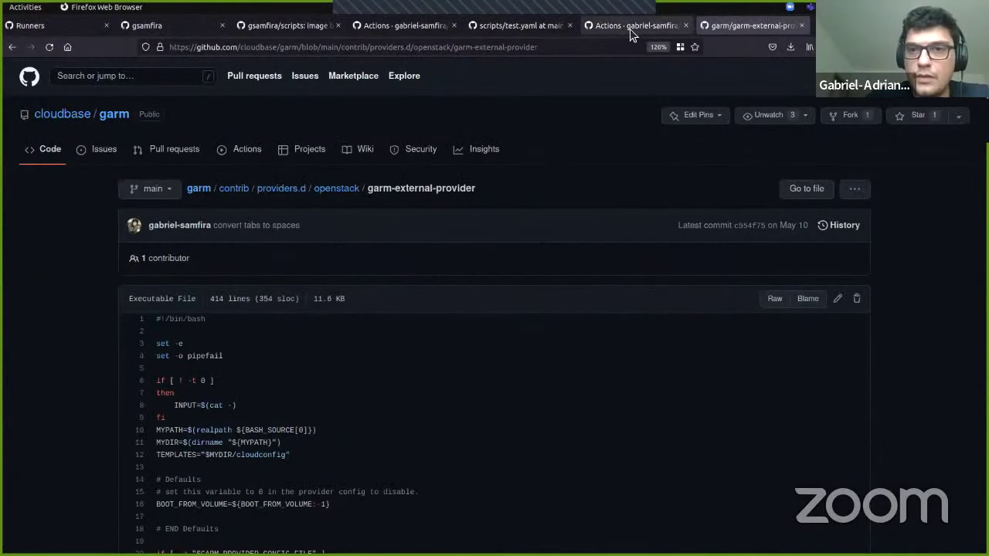
# Step: Open the scripts repository's Actions > Runners settings page
pyautogui.click(630, 27)
pyautogui.click(461, 165)
pyautogui.click(248, 360)
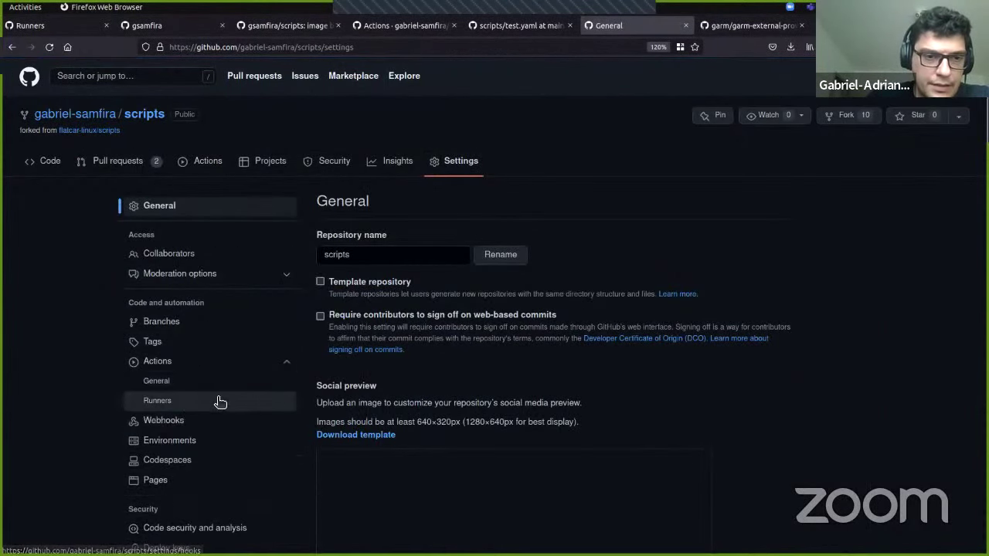
pyautogui.click(190, 404)
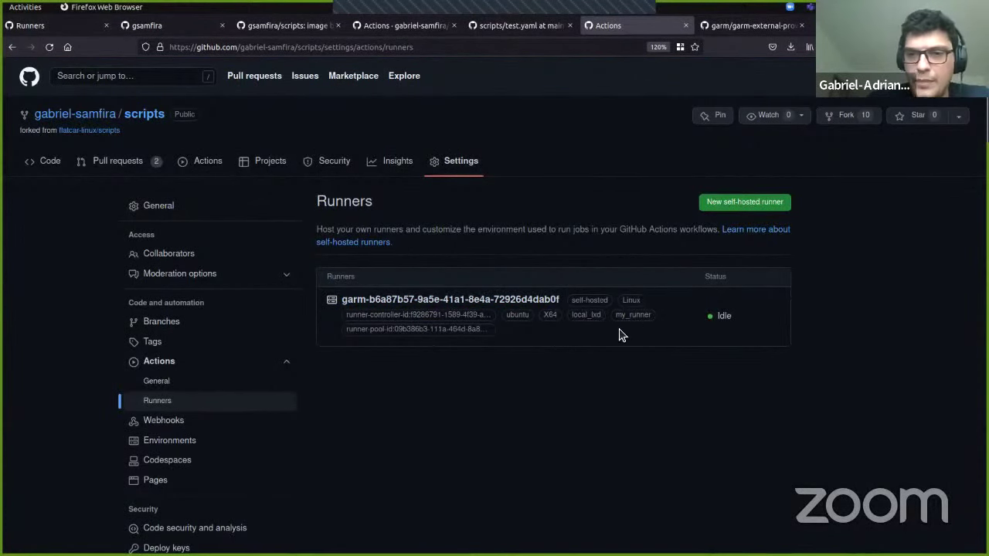
# Step: Inspect the idle runner's labels: my_runner, local_lxd, ubuntu, X64, self-hosted, controller id
pyautogui.doubleClick(633, 315)
pyautogui.doubleClick(584, 315)
pyautogui.doubleClick(517, 314)
pyautogui.doubleClick(550, 315)
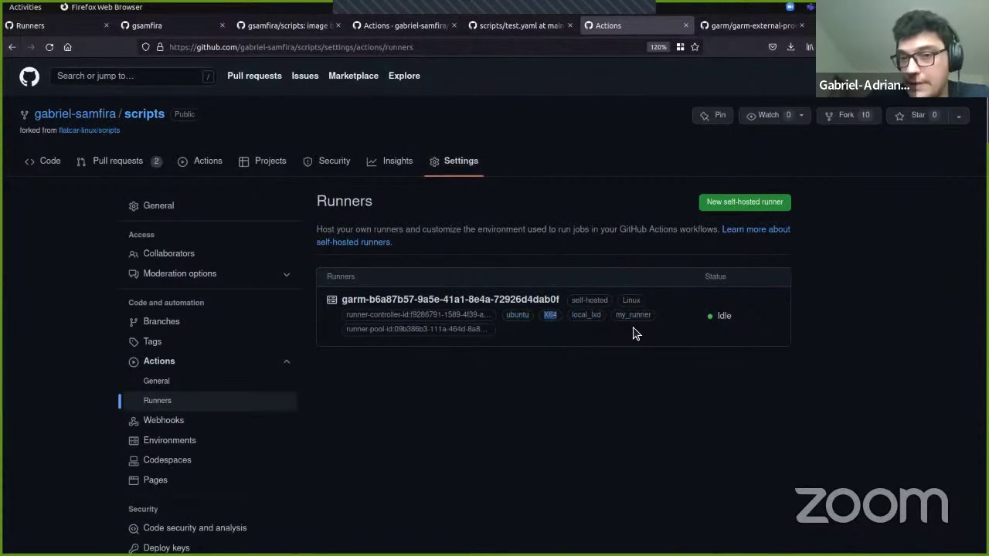
pyautogui.doubleClick(587, 301)
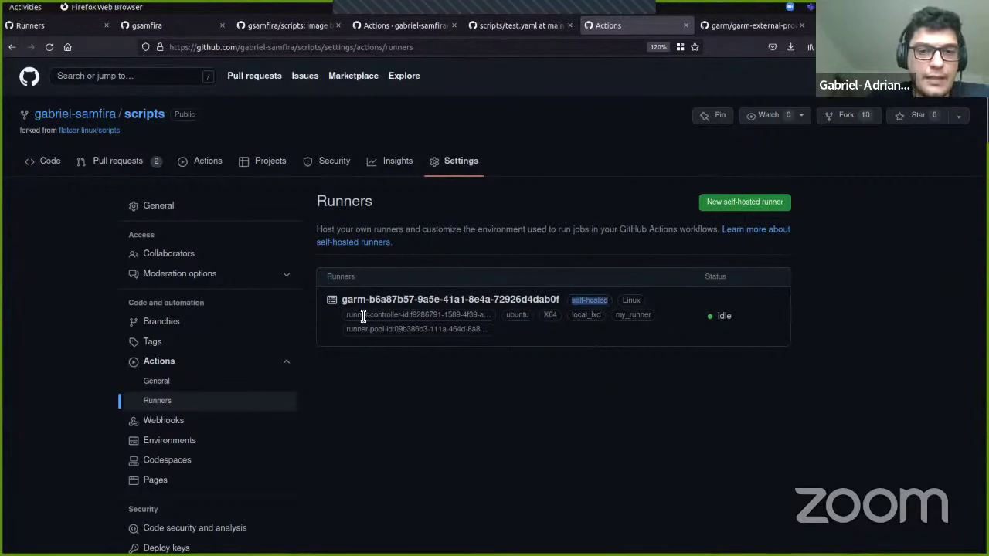
pyautogui.moveTo(349, 315)
pyautogui.mouseDown()
pyautogui.moveTo(481, 316)
pyautogui.moveTo(347, 315)
pyautogui.mouseUp()
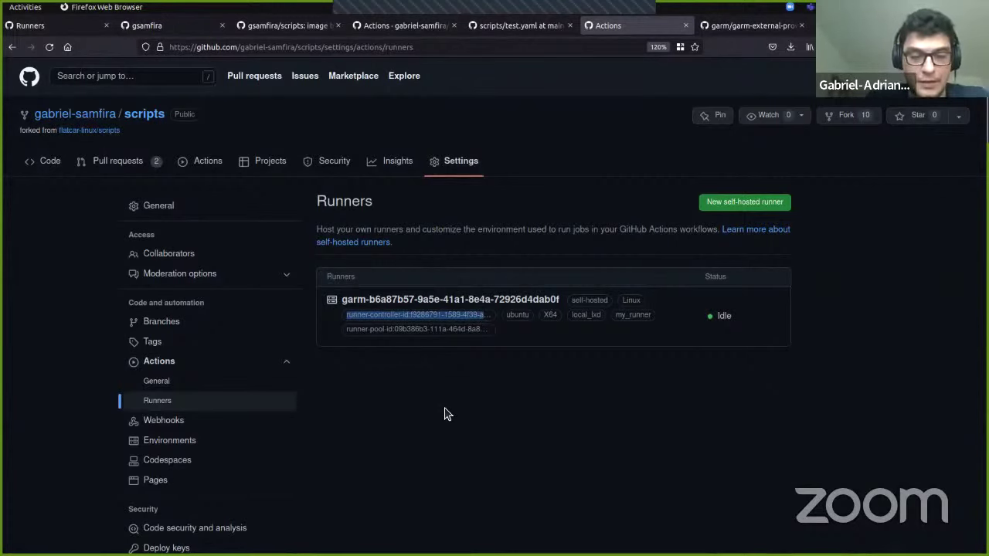
pyautogui.hotkey('alt', 'Tab')
# Step: List GARM pools with 'garm-cli pool ls', then all pools with -a
pyautogui.press('Return')
pyautogui.press('Return')
pyautogui.press('Return')
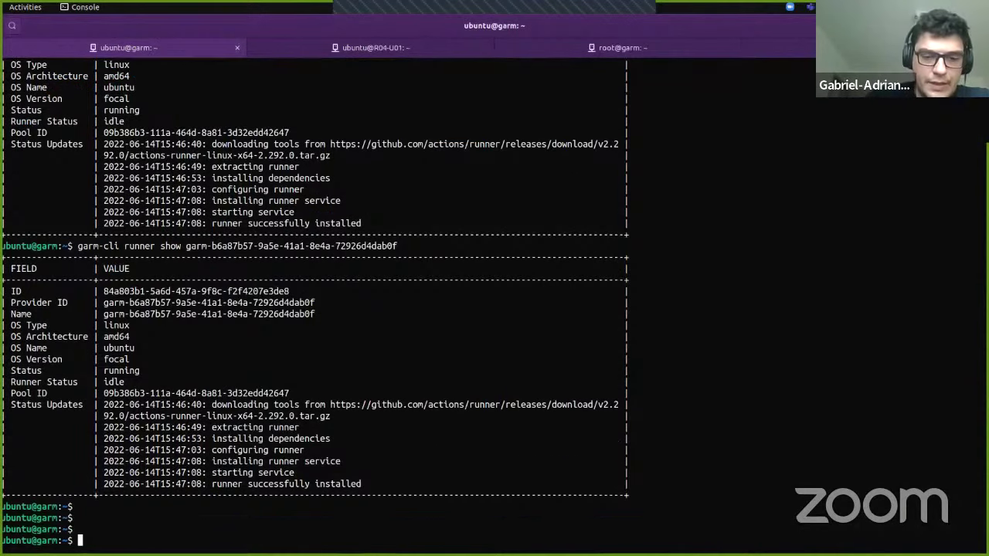
pyautogui.write('garm-cli ')
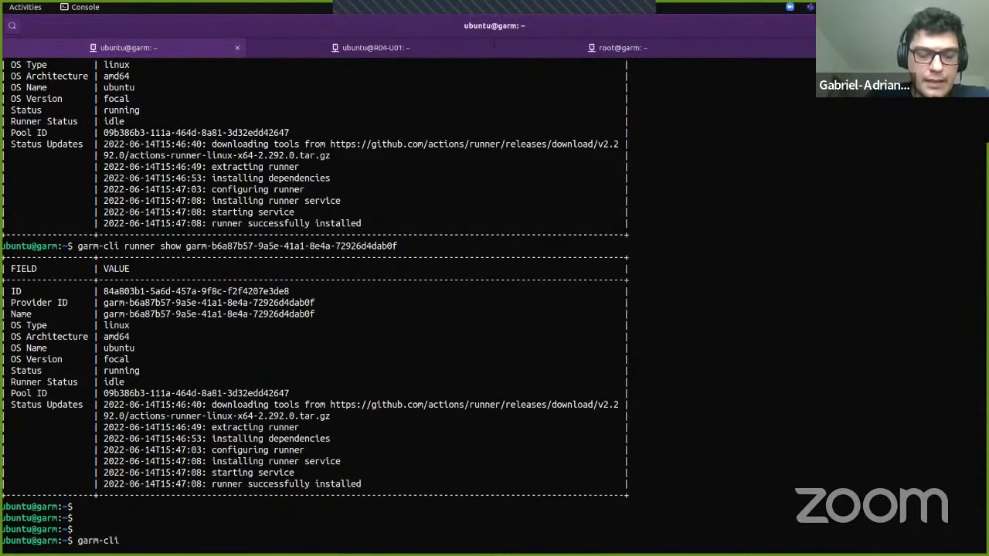
pyautogui.write('pool ls')
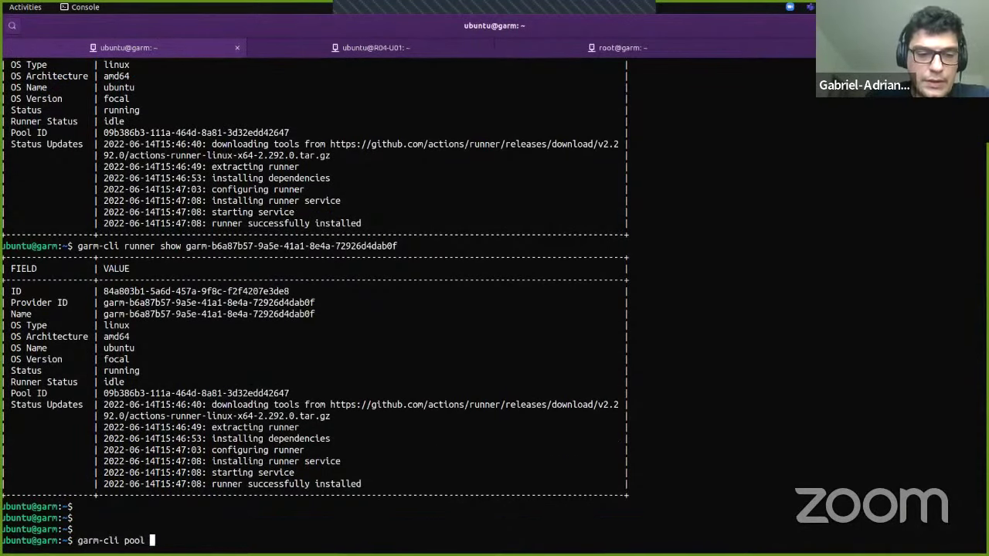
pyautogui.press('Return')
pyautogui.press('Up')
pyautogui.write('-a')
pyautogui.press('Return')
# Step: Show the lxd_local pool's details by its copied ID, noting its one instance
pyautogui.press('Up')
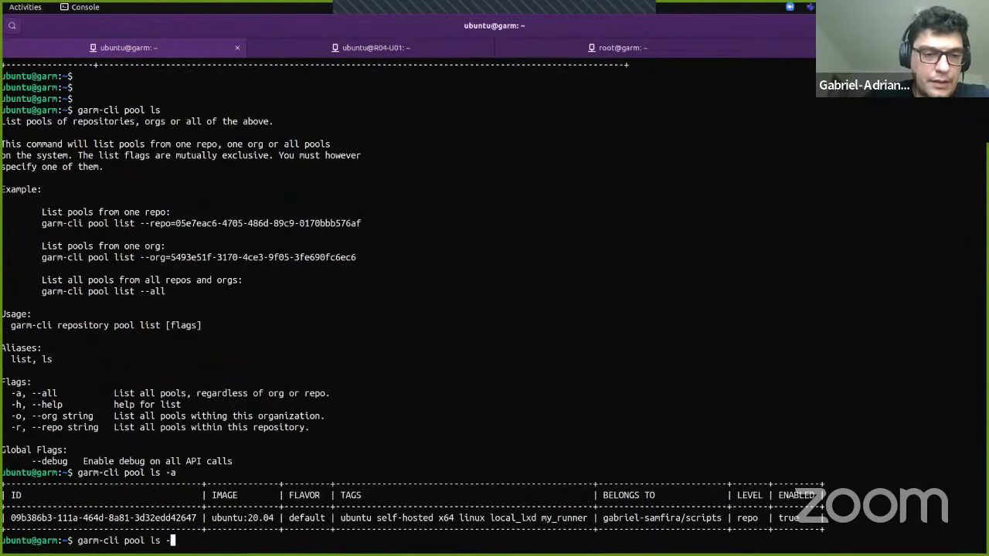
pyautogui.press('BackSpace')
pyautogui.press('BackSpace')
pyautogui.press('BackSpace')
pyautogui.press('BackSpace')
pyautogui.write('sho ')
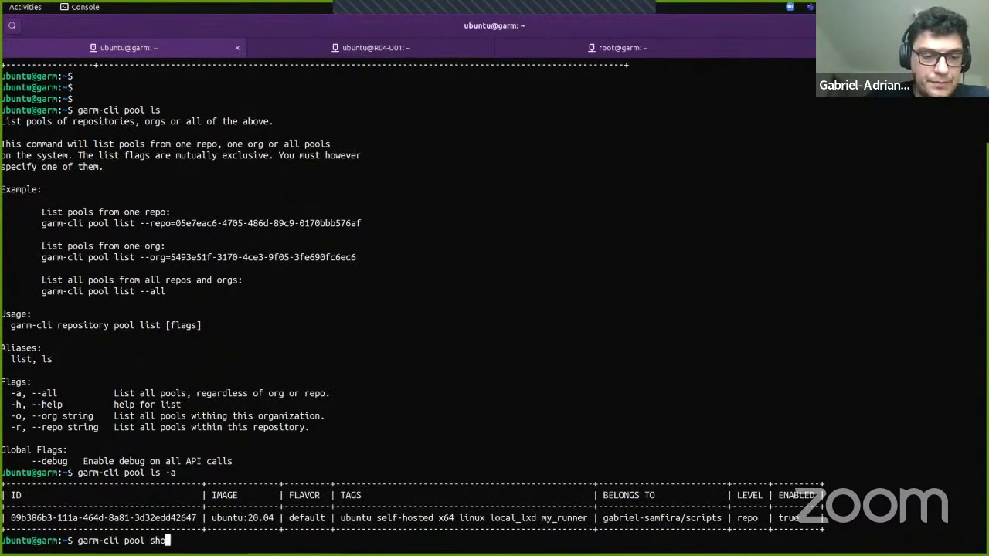
pyautogui.write('w')
pyautogui.doubleClick(133, 517)
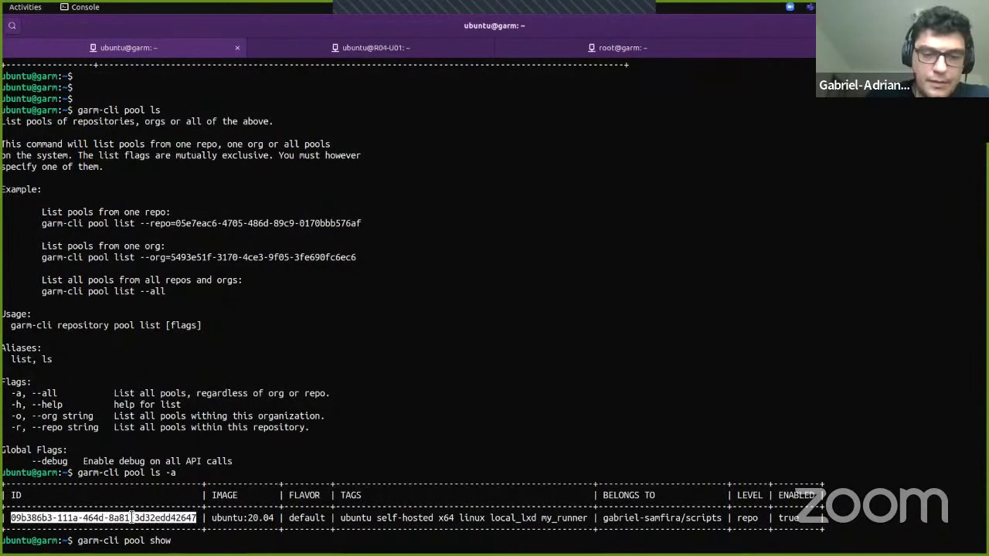
pyautogui.write('09b386b3-111a-464d-8a81-3d32edd42647')
pyautogui.press('Return')
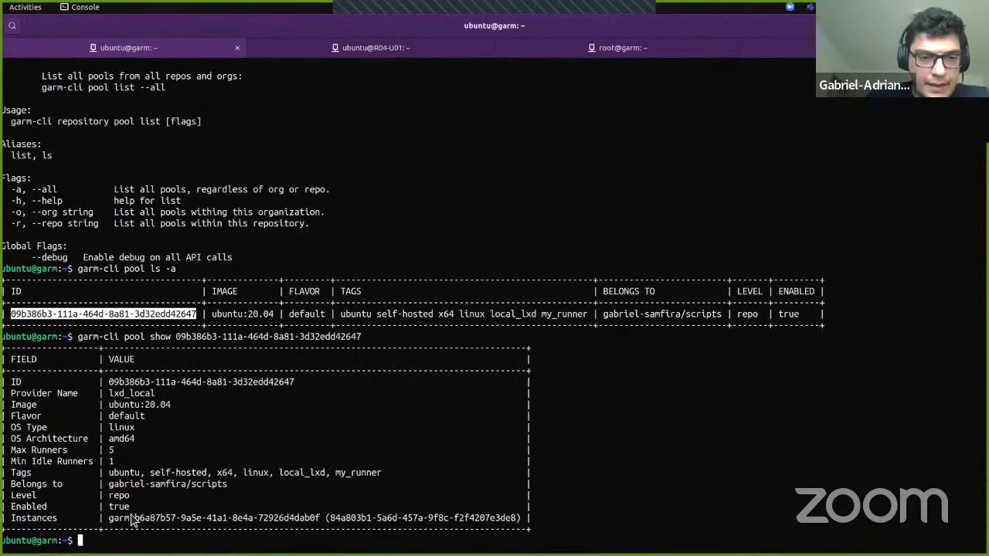
pyautogui.tripleClick(128, 517)
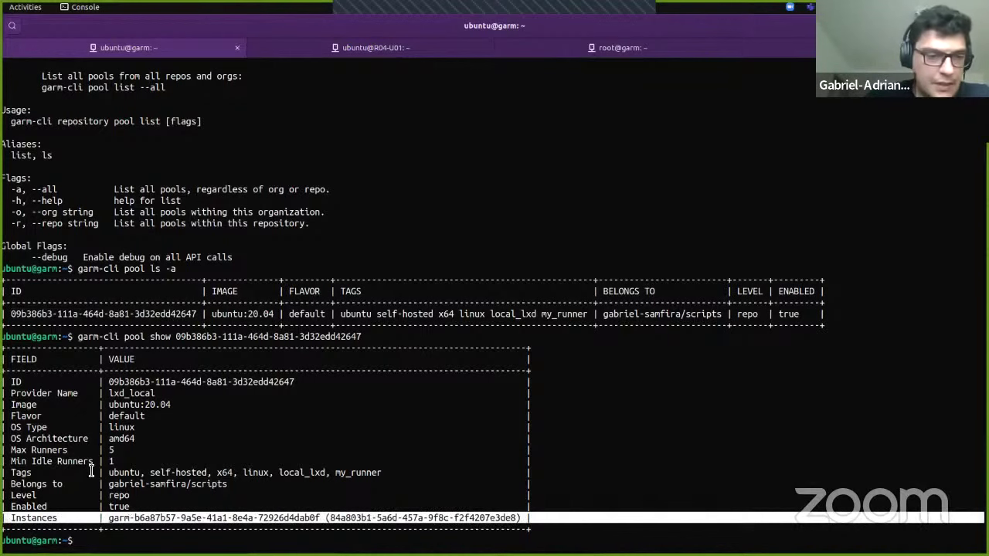
pyautogui.click(91, 471)
pyautogui.press('Up')
pyautogui.press('Up')
# Step: Update the pool to keep a minimum of 3 idle runners
pyautogui.press('BackSpace')
pyautogui.press('BackSpace')
pyautogui.press('BackSpace')
pyautogui.press('BackSpace')
pyautogui.press('BackSpace')
pyautogui.write('update')
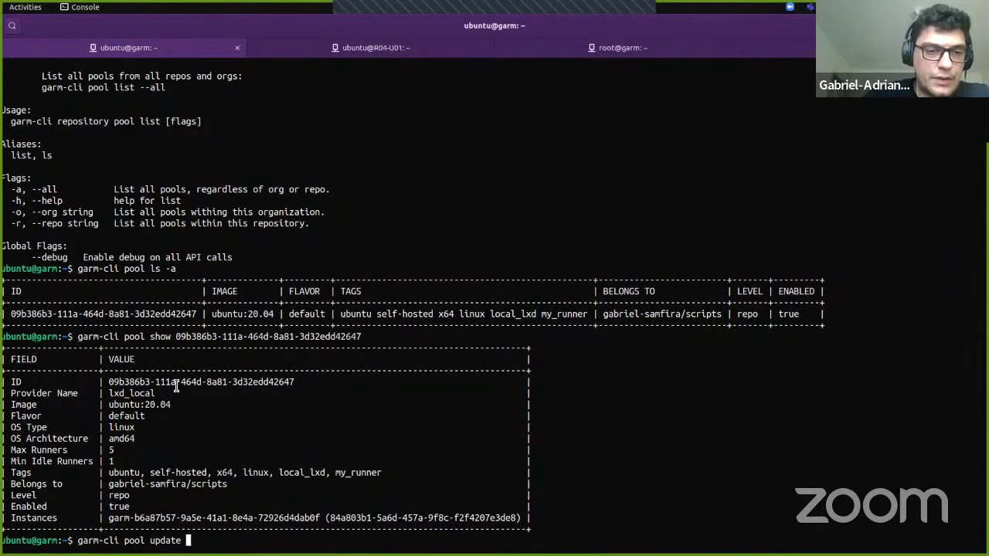
pyautogui.doubleClick(176, 381)
pyautogui.middleClick(176, 384)
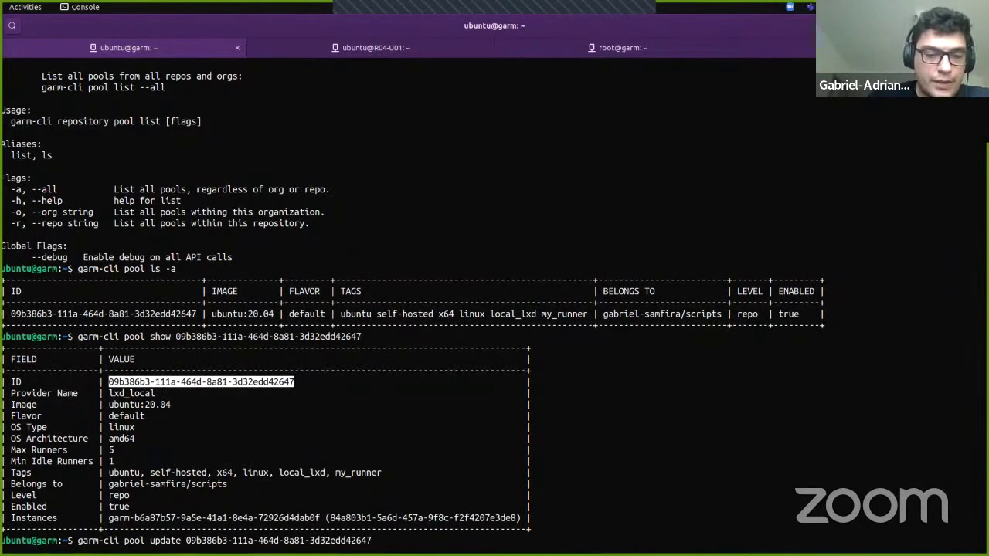
pyautogui.write('--')
pyautogui.press('Tab')
pyautogui.press('Tab')
pyautogui.press('Tab')
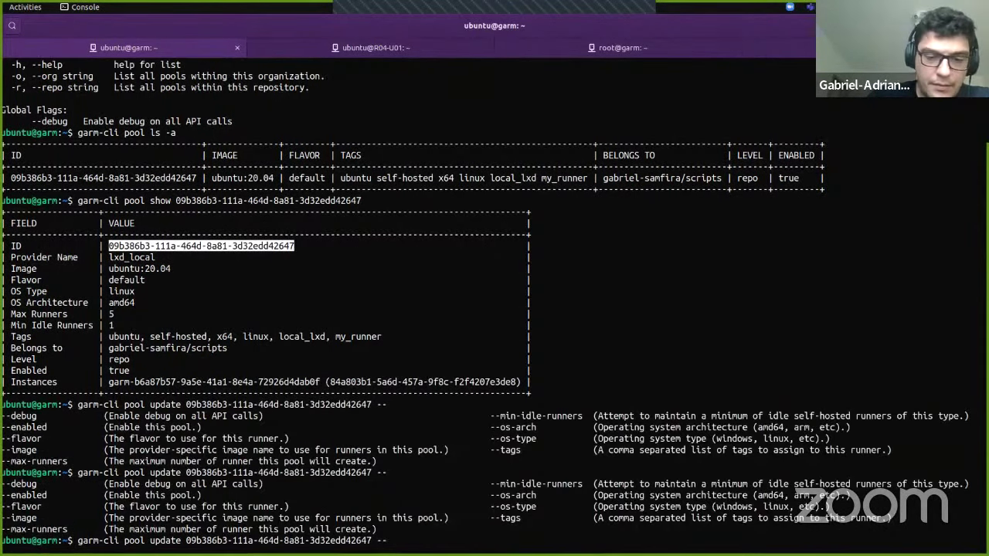
pyautogui.write('mi')
pyautogui.press('Tab')
pyautogui.write('3')
pyautogui.press('Return')
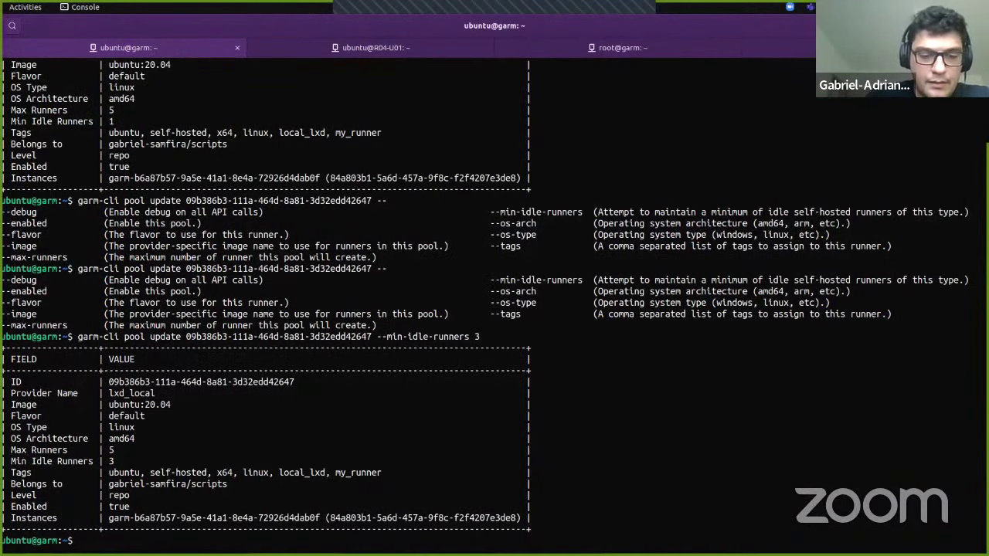
# Step: Repeatedly run 'garm-cli runner ls -a' until the two new runners show creating
pyautogui.write('garm-cli runner ls -a')
pyautogui.press('Return')
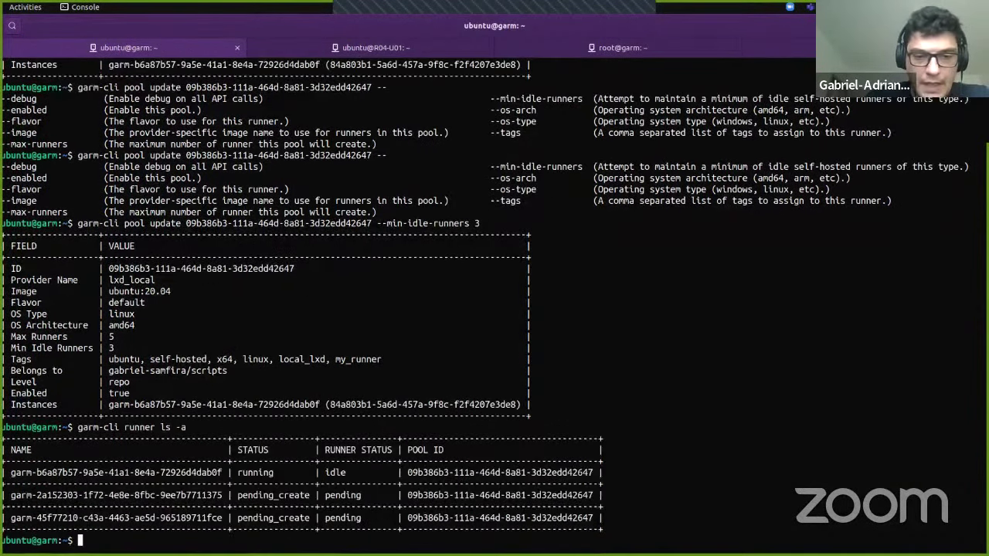
pyautogui.press('Up')
pyautogui.press('Return')
pyautogui.press('Up')
pyautogui.press('Return')
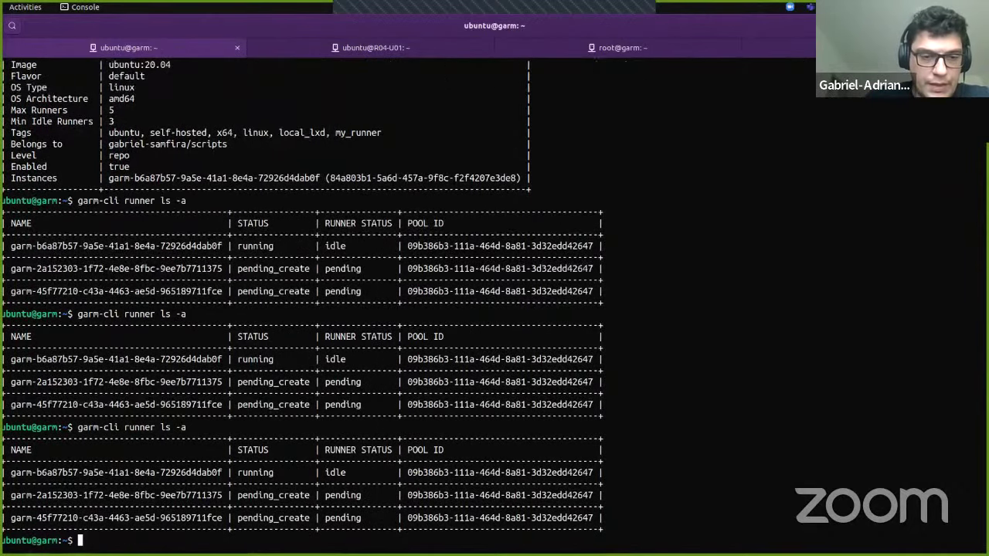
pyautogui.press('Up')
pyautogui.press('Return')
pyautogui.press('Up')
pyautogui.press('Return')
pyautogui.press('Up')
pyautogui.press('Return')
pyautogui.press('Up')
pyautogui.press('Return')
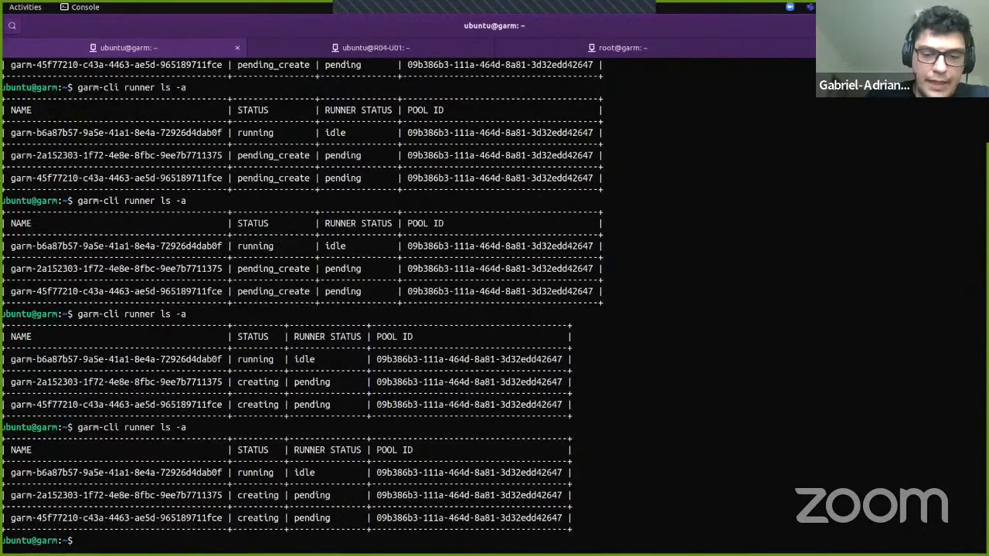
# Step: Run 'lxc list' to show the three running LXD virtual machines
pyautogui.write('lxc list')
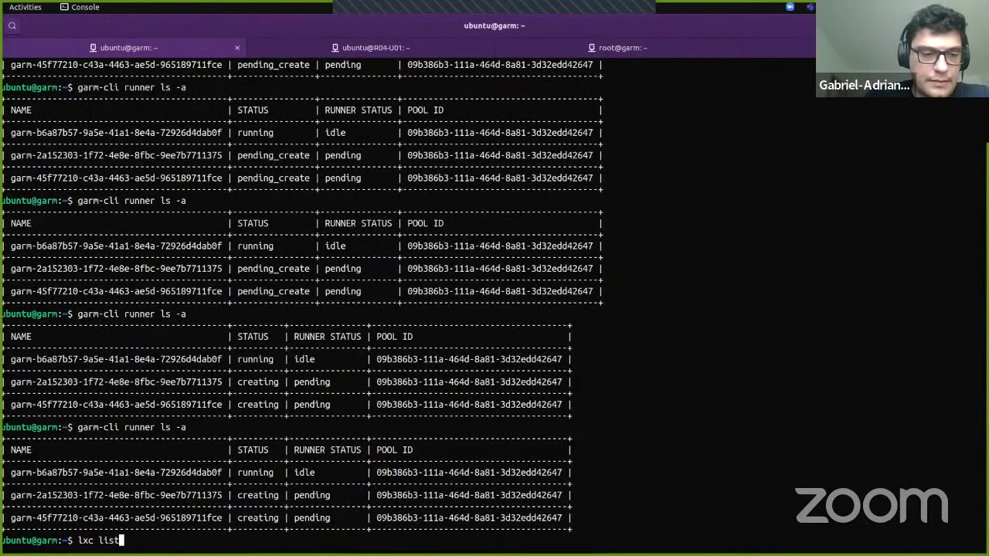
pyautogui.press('Return')
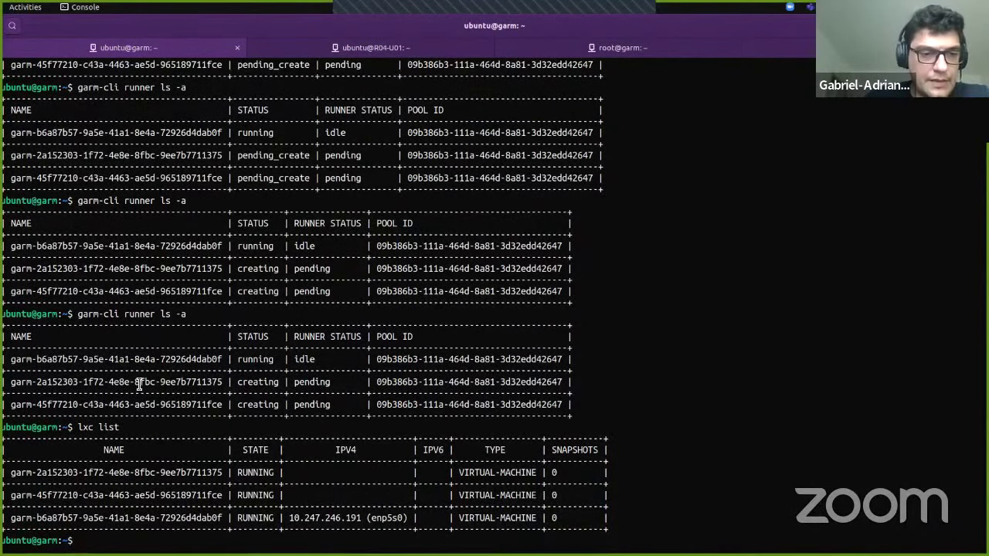
pyautogui.hotkey('alt', 'Tab')
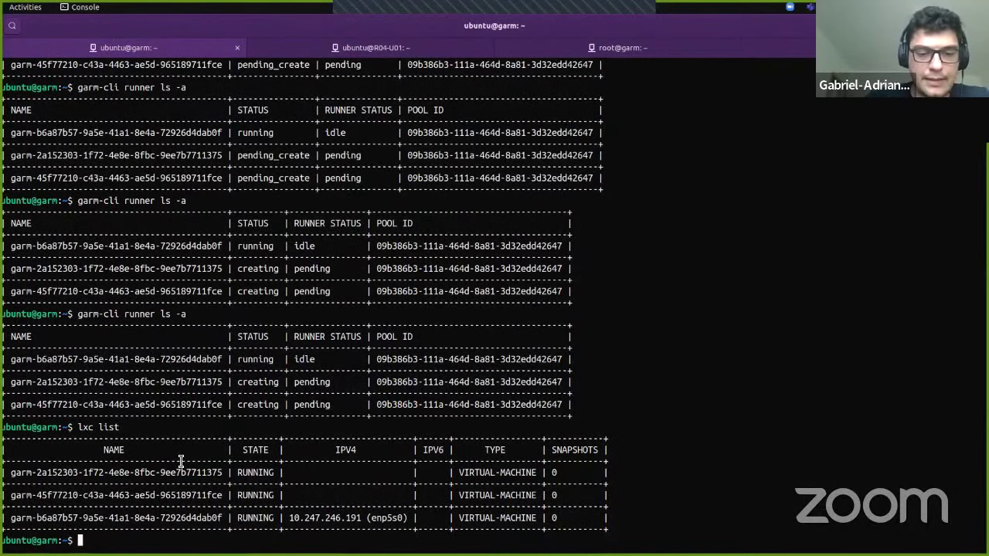
pyautogui.press('Return')
pyautogui.press('Return')
pyautogui.press('Return')
pyautogui.press('Return')
pyautogui.press('Return')
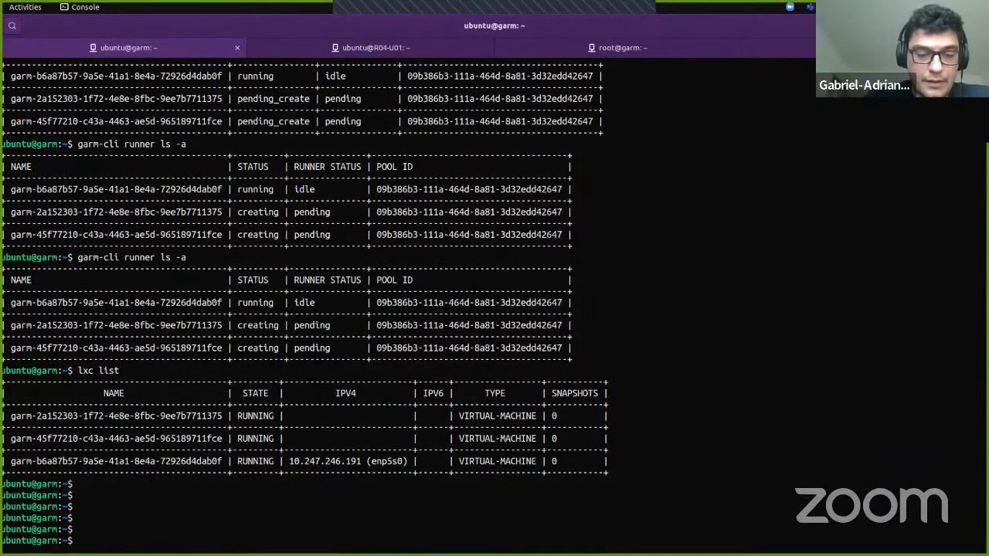
# Step: List GARM providers, copying ampere-arm, then run top and 'lxc list' on R04-U01
pyautogui.write('garm-cli provider list')
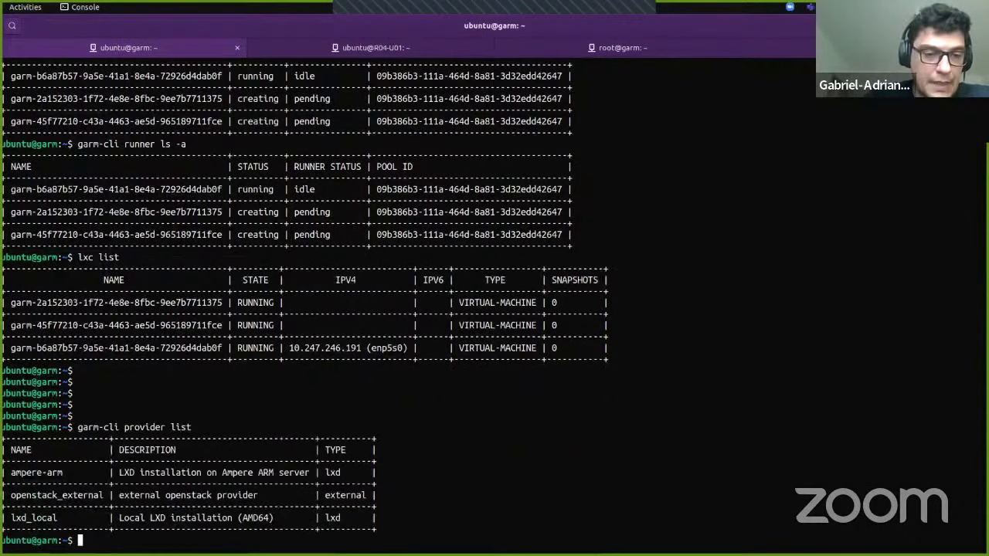
pyautogui.doubleClick(37, 472)
pyautogui.hotkey('ctrl', 'c')
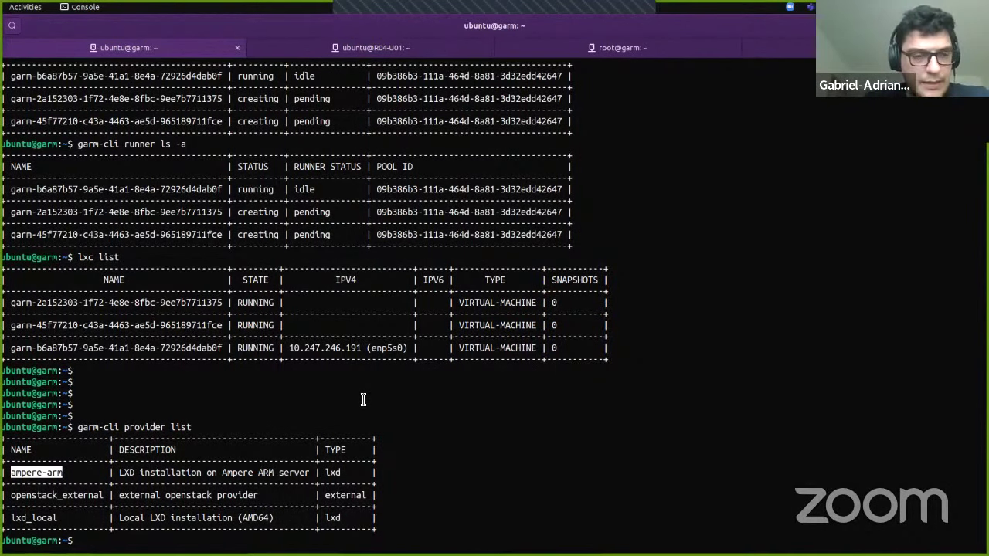
pyautogui.hotkey('ctrl', 'pagedown')
pyautogui.press('Return')
pyautogui.press('Return')
pyautogui.press('Return')
pyautogui.press('Return')
pyautogui.write('top')
pyautogui.press('Return')
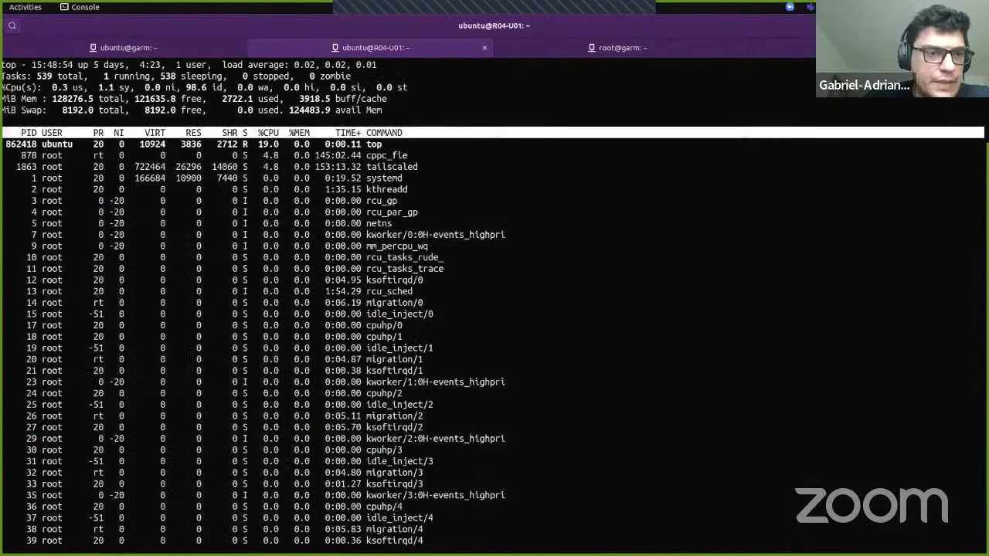
pyautogui.press('1')
pyautogui.press('1')
pyautogui.write('q')
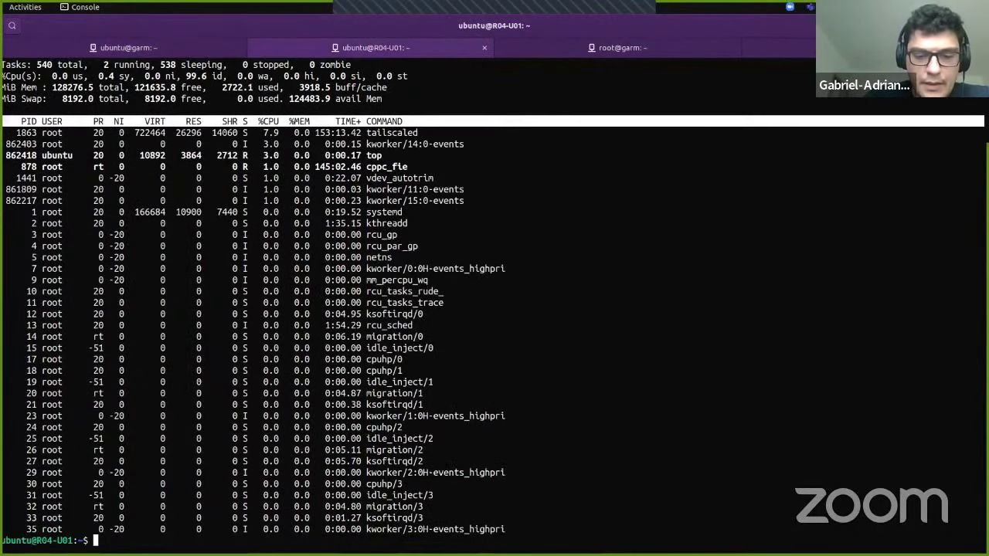
pyautogui.write('lxc list')
pyautogui.press('Return')
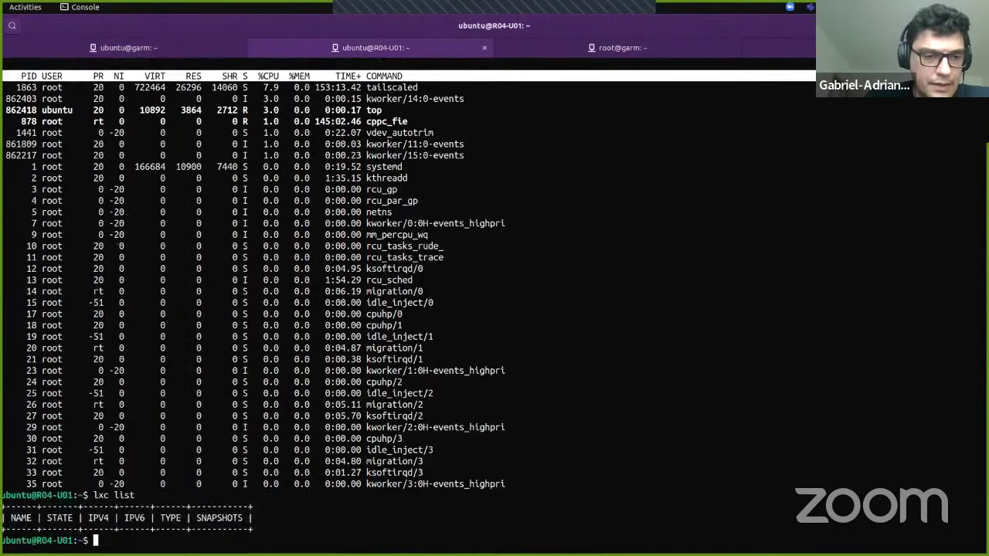
# Step: Recall the earlier 'pool add' command and set --enabled=true
pyautogui.hotkey('ctrl', 'pageup')
pyautogui.press('Return')
pyautogui.press('Return')
pyautogui.press('Return')
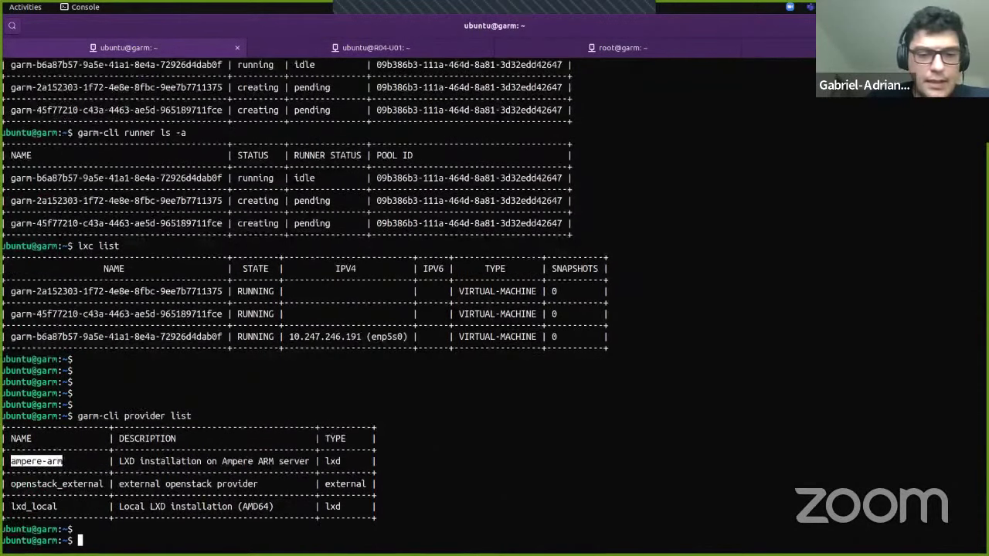
pyautogui.hotkey('ctrl', 'r')
pyautogui.write('pool add')
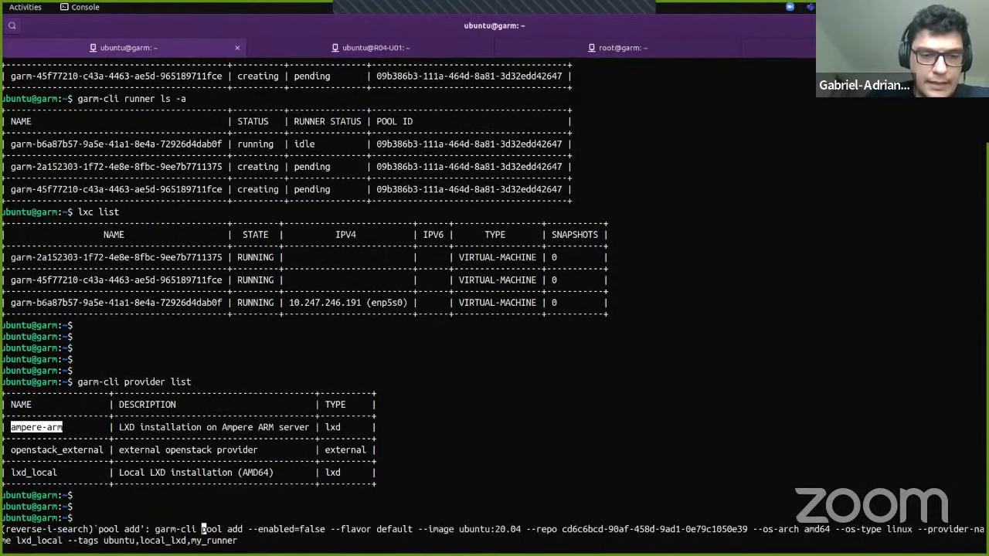
pyautogui.press('Escape')
pyautogui.hotkey('ctrl', 'Right')
pyautogui.hotkey('ctrl', 'Right')
pyautogui.hotkey('ctrl', 'Right')
pyautogui.hotkey('ctrl', 'Right')
pyautogui.hotkey('ctrl', 'Left')
pyautogui.hotkey('ctrl', 'Left')
pyautogui.hotkey('ctrl', 'Right')
pyautogui.hotkey('alt', 'BackSpace')
pyautogui.write('true')
pyautogui.hotkey('ctrl', 'Right')
pyautogui.hotkey('ctrl', 'Right')
pyautogui.hotkey('ctrl', 'Right')
pyautogui.hotkey('ctrl', 'Right')
# Step: Change it to arm64 on provider ampere-arm with tags ubuntu,ampere and create the pool
pyautogui.hotkey('ctrl', 'Right')
pyautogui.hotkey('ctrl', 'Right')
pyautogui.hotkey('ctrl', 'Right')
pyautogui.hotkey('ctrl', 'Right')
pyautogui.hotkey('ctrl', 'Right')
pyautogui.hotkey('ctrl', 'Right')
pyautogui.hotkey('ctrl', 'Right')
pyautogui.hotkey('ctrl', 'Right')
pyautogui.hotkey('ctrl', 'Right')
pyautogui.hotkey('ctrl', 'Right')
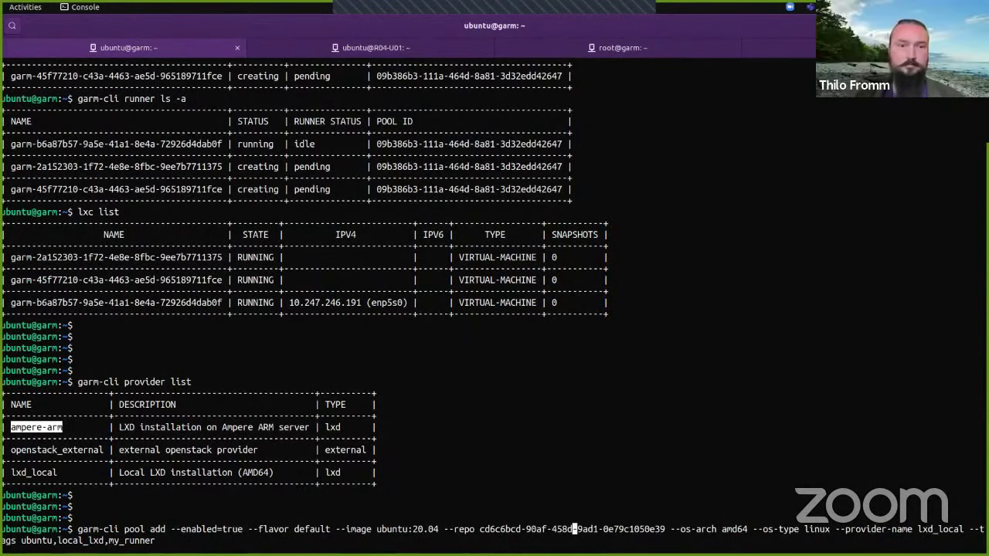
pyautogui.hotkey('ctrl', 'Right')
pyautogui.press('Left')
pyautogui.press('Left')
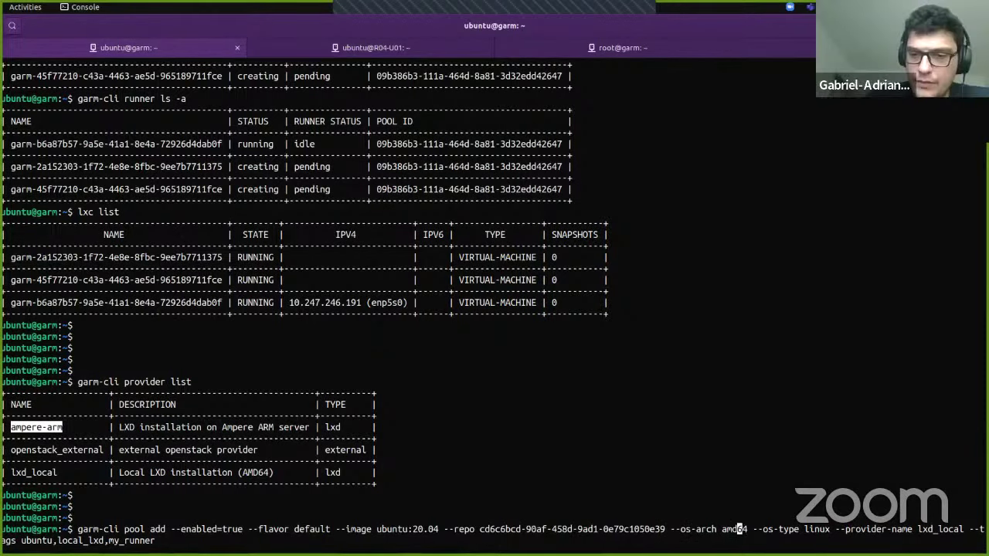
pyautogui.press('BackSpace')
pyautogui.press('BackSpace')
pyautogui.write('rm')
pyautogui.hotkey('ctrl', 'Right')
pyautogui.hotkey('ctrl', 'Right')
pyautogui.hotkey('ctrl', 'Right')
pyautogui.hotkey('ctrl', 'Right')
pyautogui.hotkey('ctrl', 'Right')
pyautogui.hotkey('ctrl', 'Right')
pyautogui.hotkey('ctrl', 'Right')
pyautogui.hotkey('ctrl', 'Right')
pyautogui.hotkey('ctrl', 'w')
pyautogui.hotkey('ctrl', 'shift', 'v')
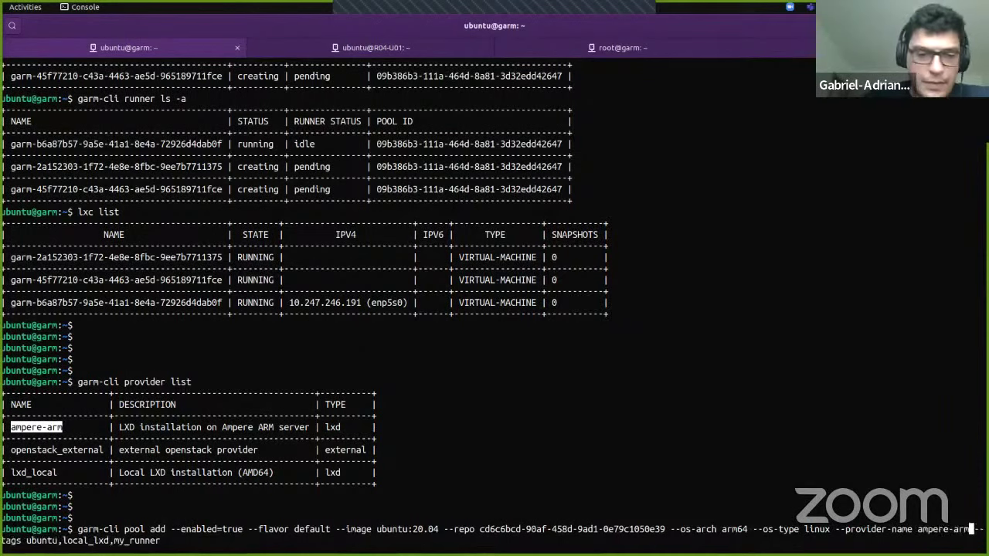
pyautogui.hotkey('ctrl', 'Right')
pyautogui.hotkey('ctrl', 'Right')
pyautogui.hotkey('ctrl', 'Right')
pyautogui.hotkey('ctrl', 'Right')
pyautogui.hotkey('ctrl', 'Right')
pyautogui.hotkey('ctrl', 'Right')
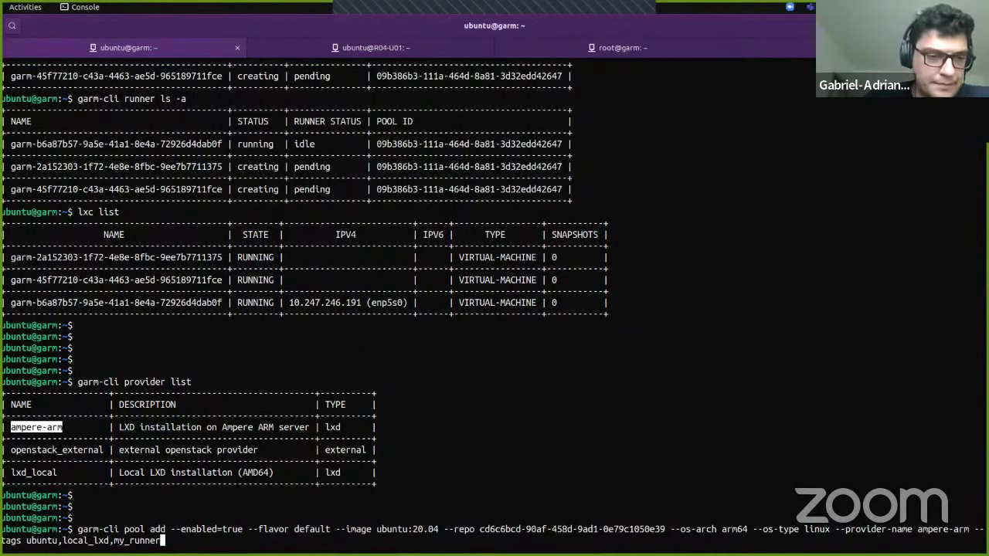
pyautogui.press('BackSpace')
pyautogui.press('BackSpace')
pyautogui.press('BackSpace')
pyautogui.press('BackSpace')
pyautogui.press('BackSpace')
pyautogui.press('BackSpace')
pyautogui.press('BackSpace')
pyautogui.press('BackSpace')
pyautogui.press('BackSpace')
pyautogui.press('BackSpace')
pyautogui.press('BackSpace')
pyautogui.press('BackSpace')
pyautogui.press('BackSpace')
pyautogui.press('BackSpace')
pyautogui.press('BackSpace')
pyautogui.press('BackSpace')
pyautogui.press('BackSpace')
pyautogui.press('BackSpace')
pyautogui.press('BackSpace')
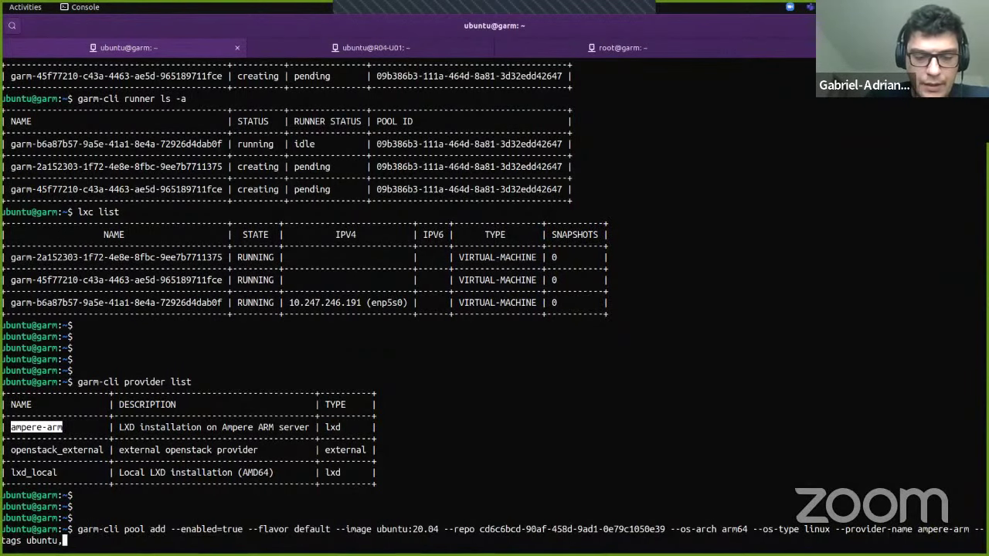
pyautogui.write('ampere')
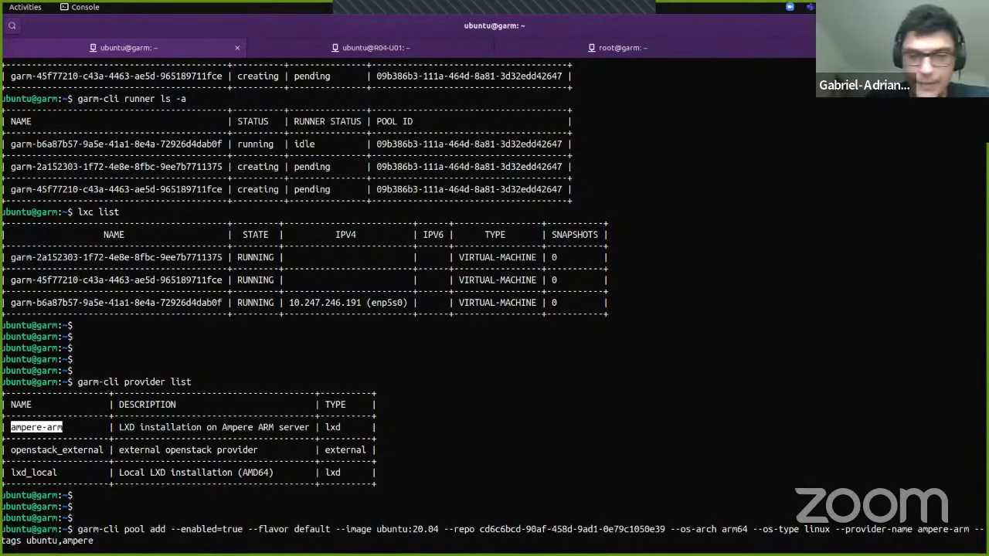
pyautogui.press('Return')
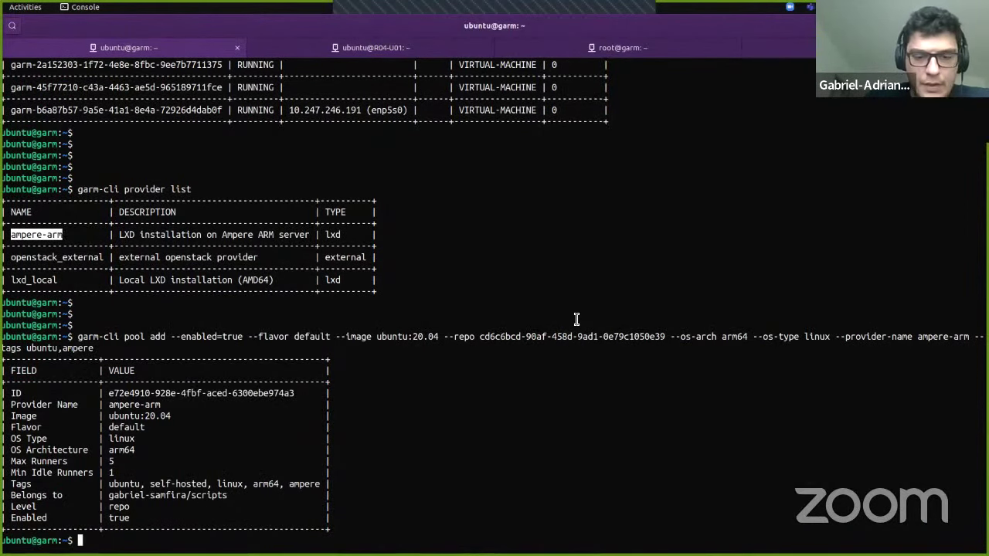
# Step: List all runners and match the new runner's pool ID to the ampere pool
pyautogui.write('garm-cli ')
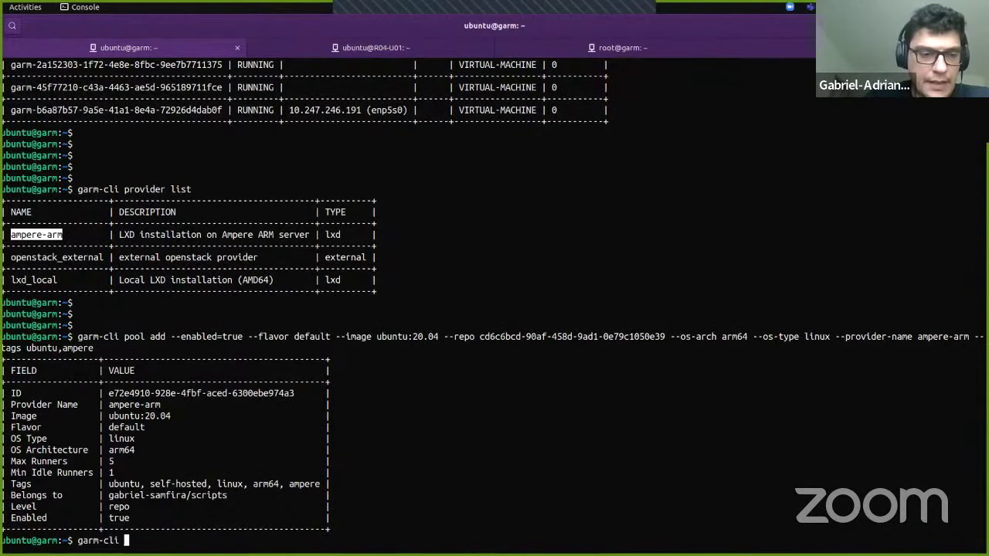
pyautogui.write('runner ls -a')
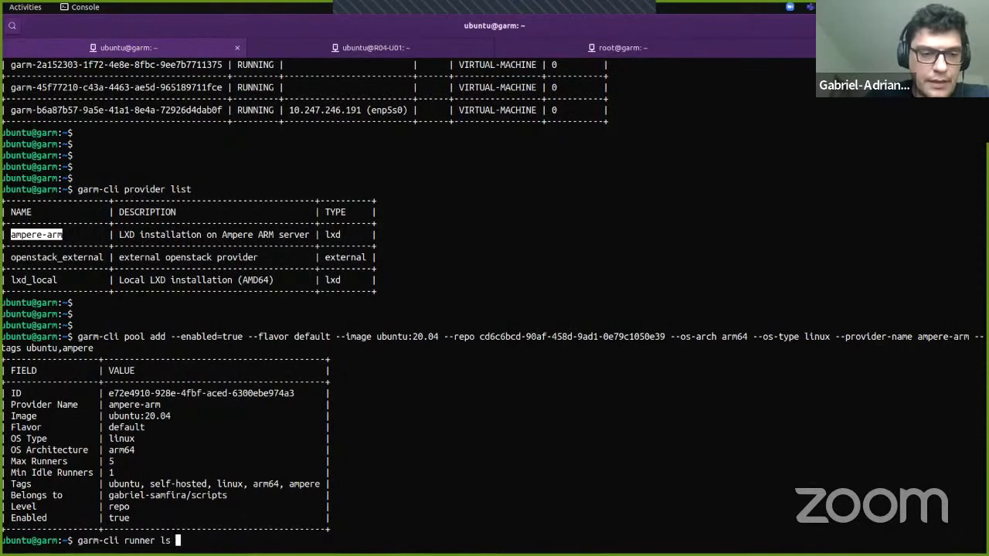
pyautogui.press('Return')
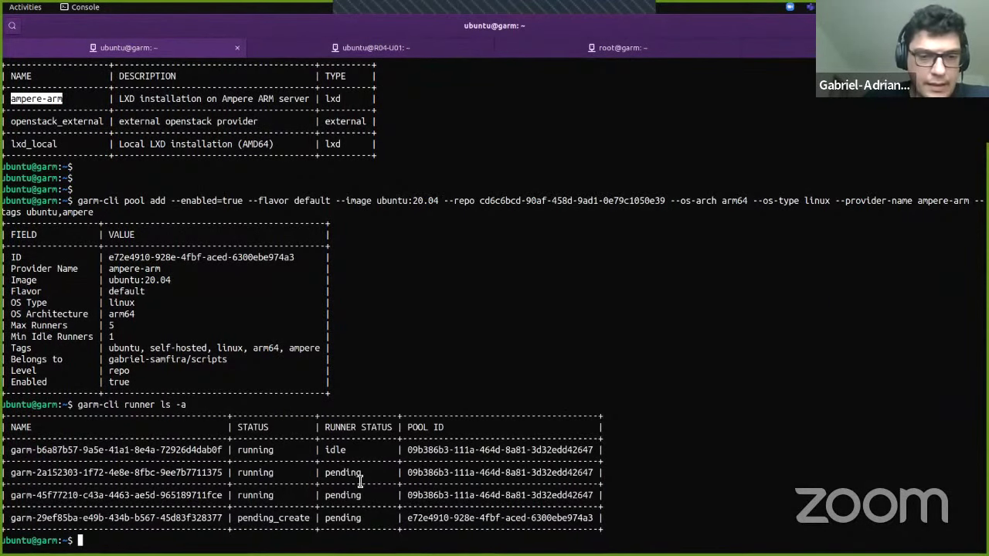
pyautogui.doubleClick(483, 524)
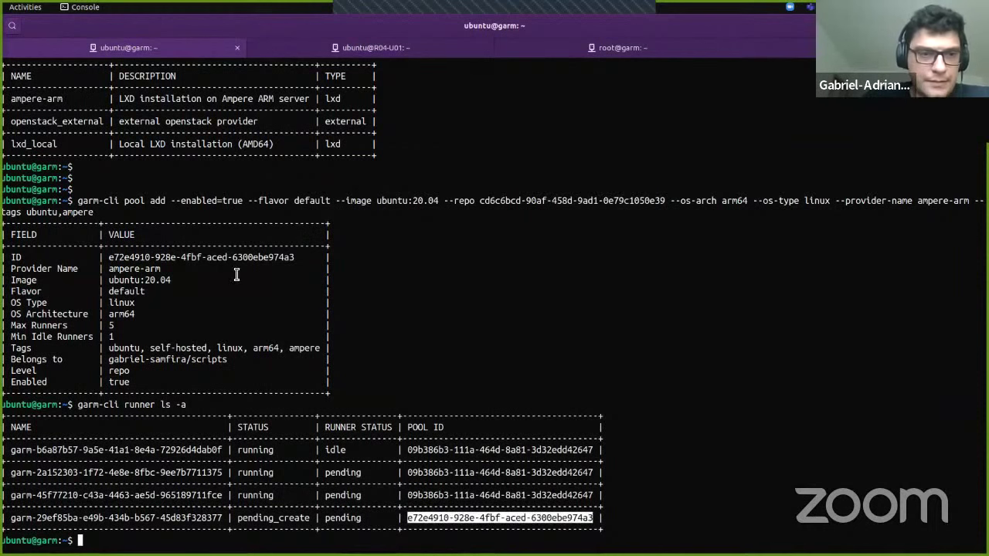
pyautogui.doubleClick(209, 260)
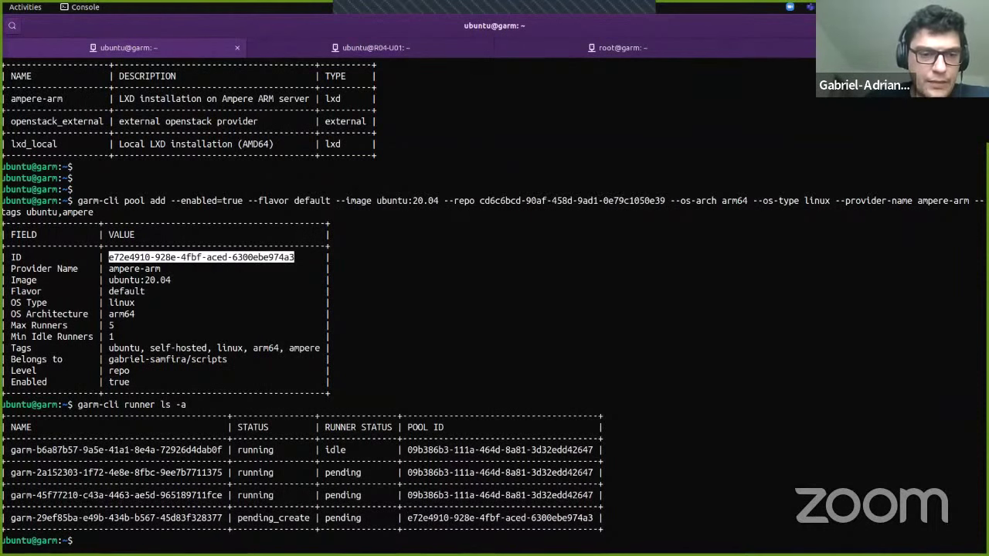
pyautogui.press('Up')
pyautogui.press('Return')
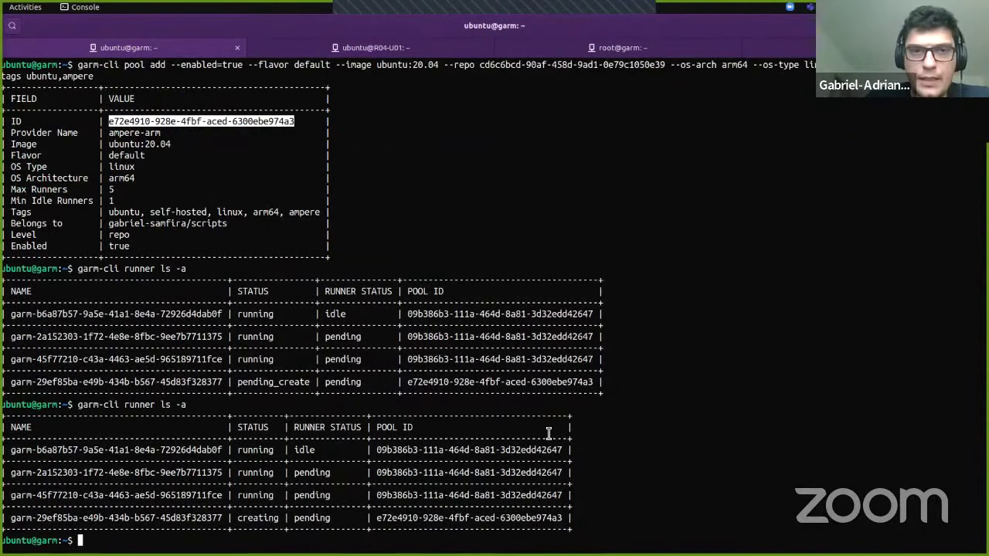
# Step: On R04-U01, re-list LXD instances and open 'lxc console' on the new garm VM
pyautogui.hotkey('ctrl', 'pagedown')
pyautogui.press('Up')
pyautogui.press('Return')
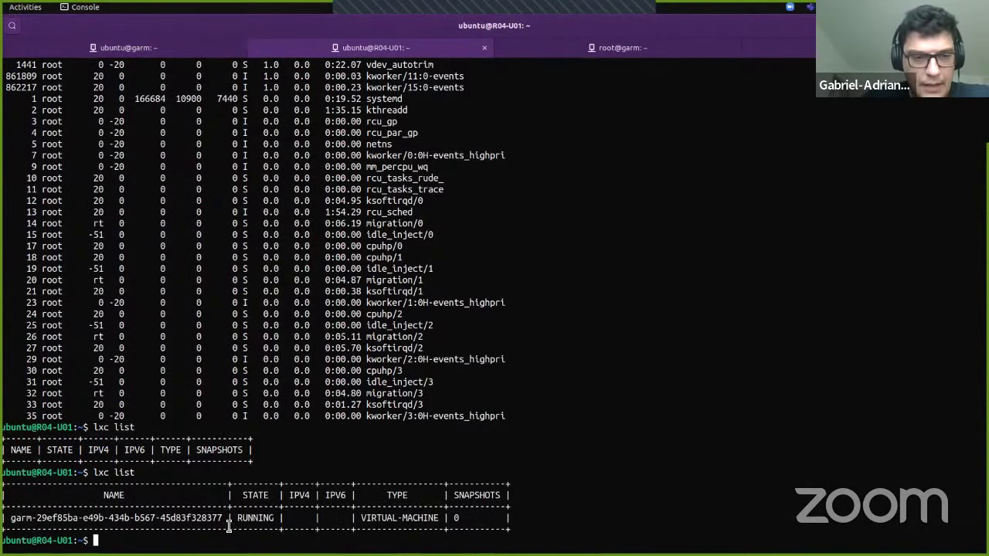
pyautogui.doubleClick(202, 517)
pyautogui.press('super+c')
pyautogui.write('lxc console')
pyautogui.middleClick(255, 511)
pyautogui.press('Return')
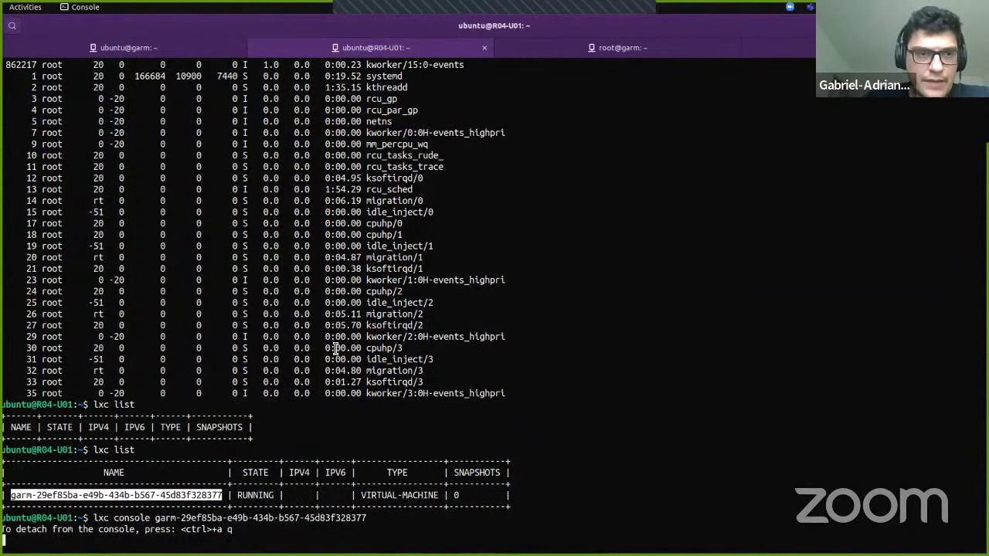
# Step: Re-run 'garm-cli provider list' showing openstack_external, lxd_local and ampere-arm
pyautogui.hotkey('ctrl', 'pageup')
pyautogui.press('Up')
pyautogui.press('Up')
pyautogui.press('Up')
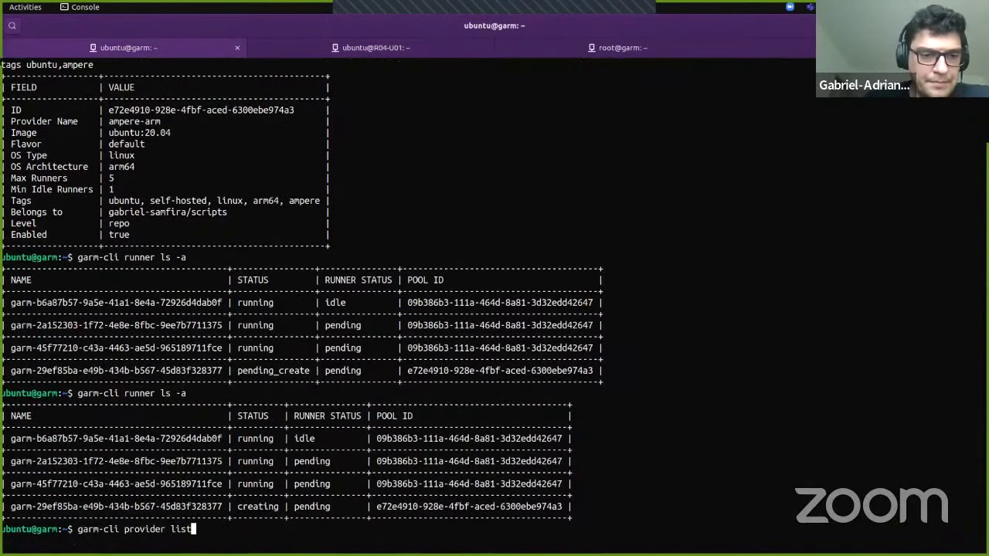
pyautogui.press('Return')
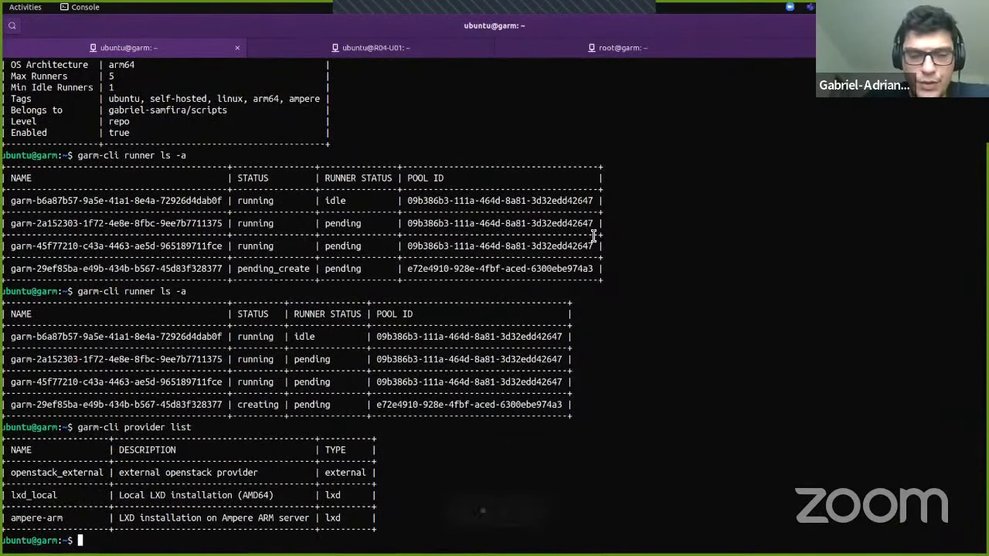
pyautogui.hotkey('alt', 'Tab')
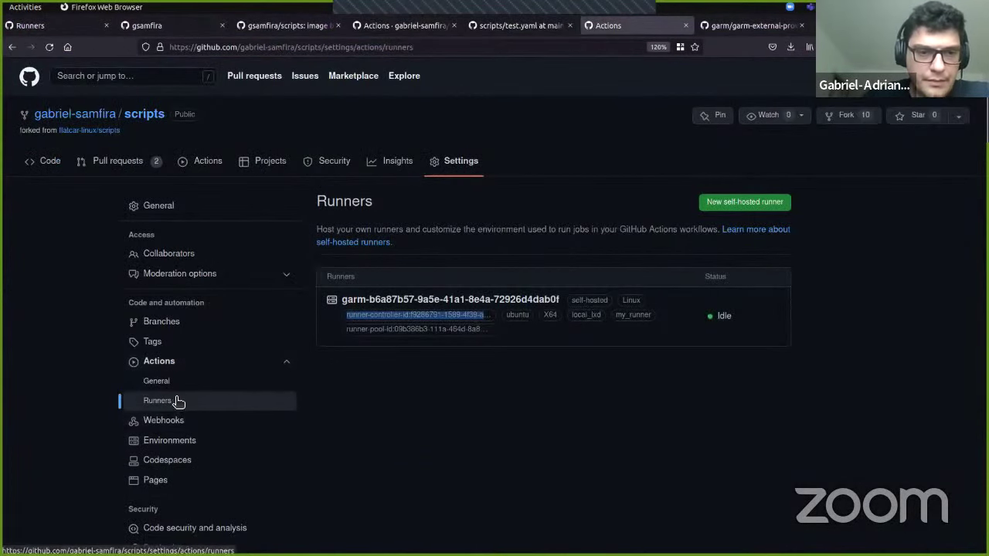
# Step: Manually run the Dummy workflow from Actions with additional tag set to my_runner
pyautogui.click(177, 402)
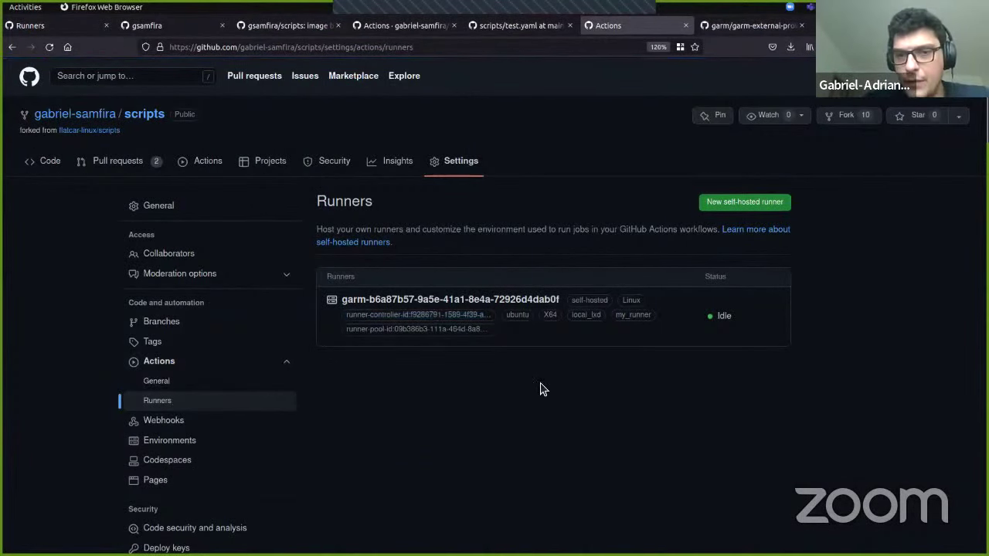
pyautogui.middleClick(185, 157)
pyautogui.click(727, 25)
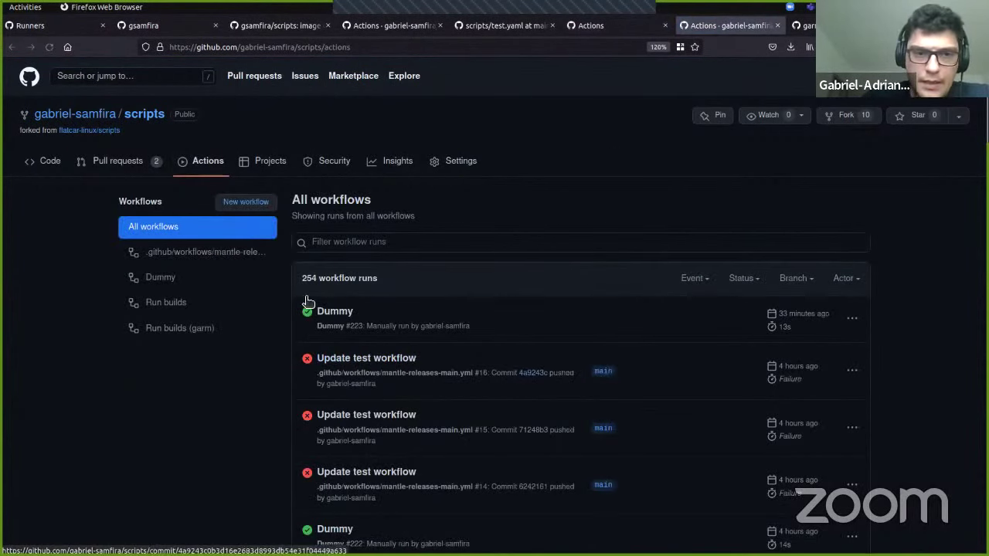
pyautogui.click(199, 276)
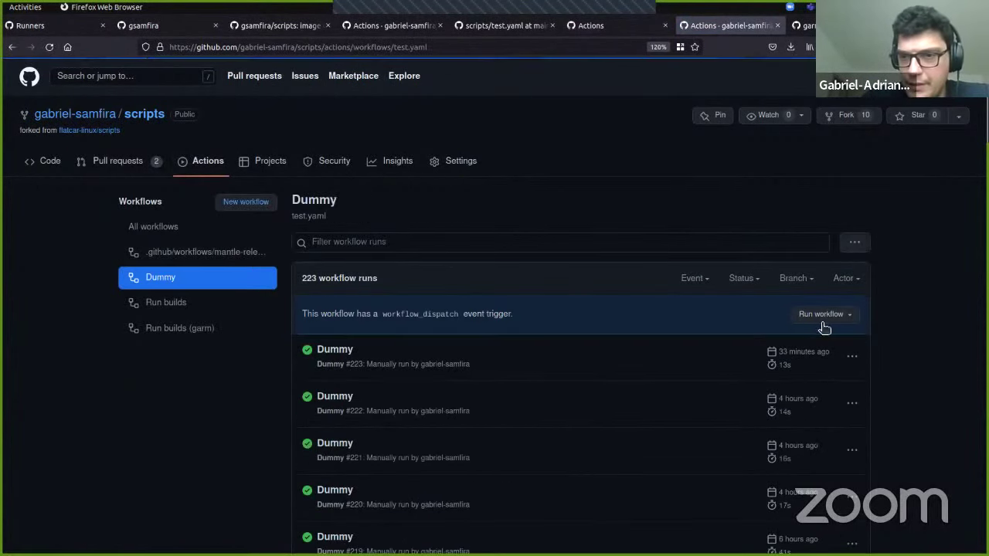
pyautogui.click(839, 314)
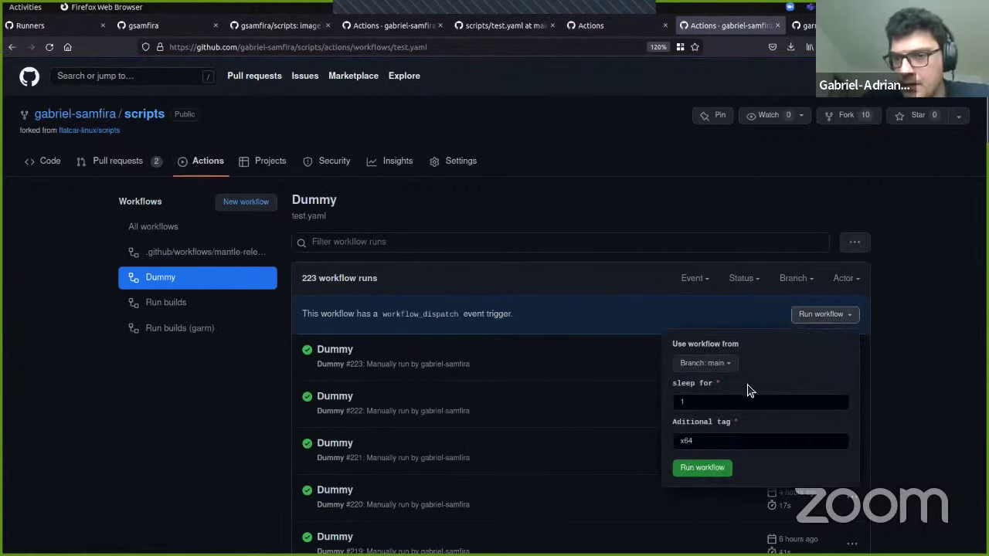
pyautogui.doubleClick(702, 441)
pyautogui.write('my_runner')
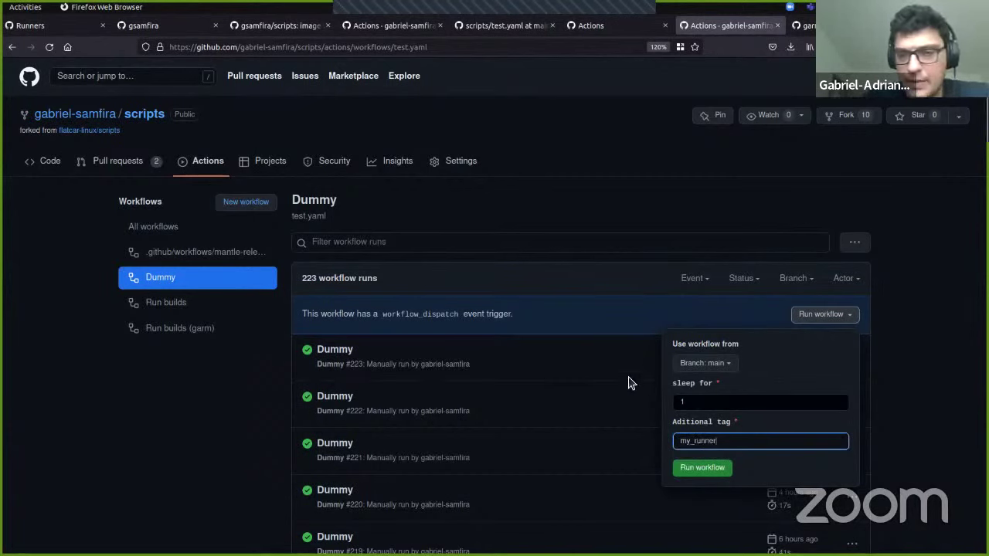
pyautogui.click(717, 468)
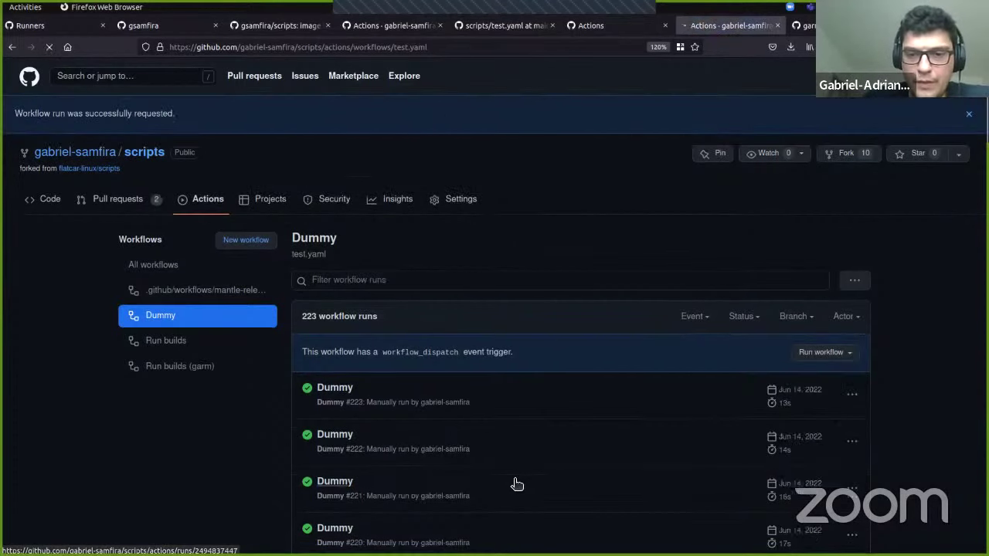
# Step: Open run #224's 'Do nothing, really' job and expand 'Just print some info' showing x86_64
pyautogui.click(181, 315)
pyautogui.click(347, 349)
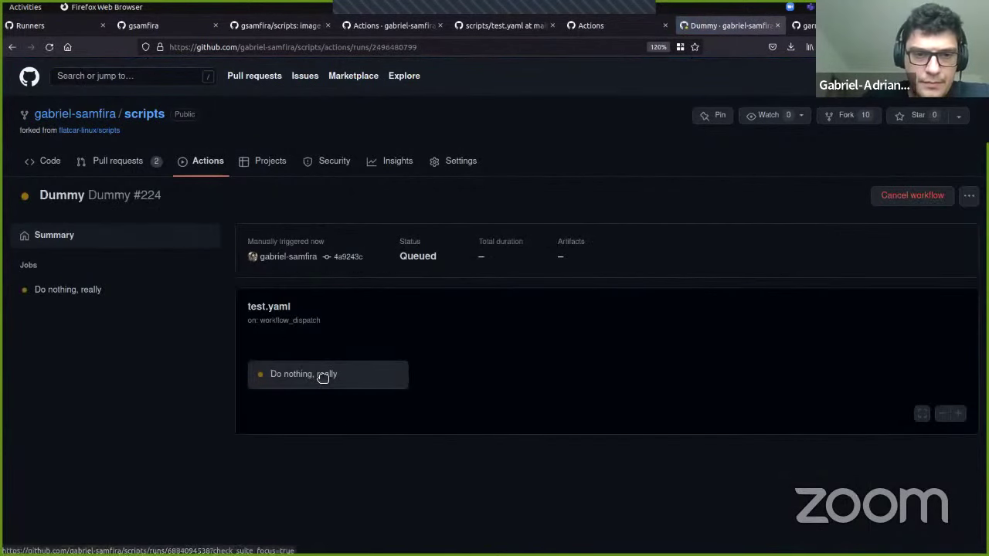
pyautogui.click(325, 378)
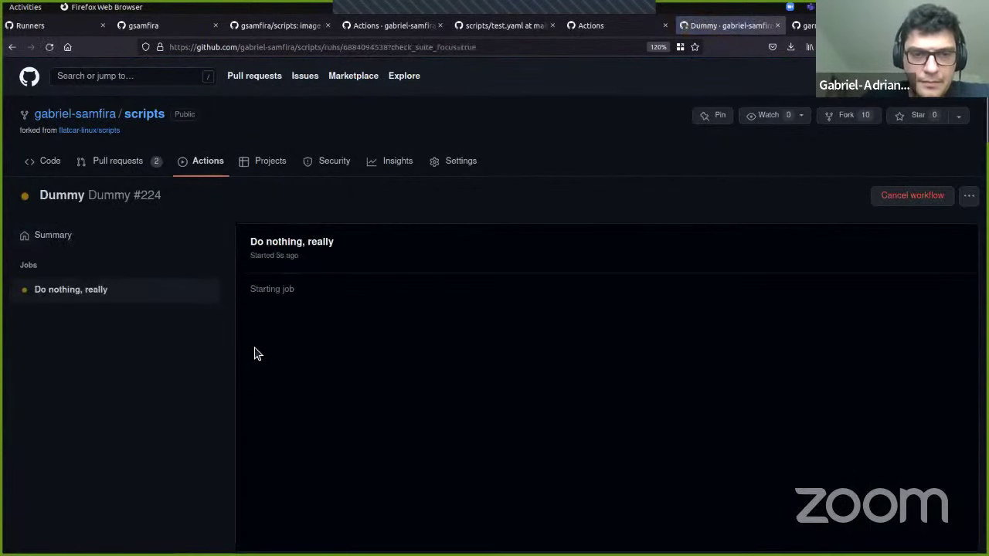
pyautogui.moveTo(461, 319); pyautogui.dragTo(620, 320)
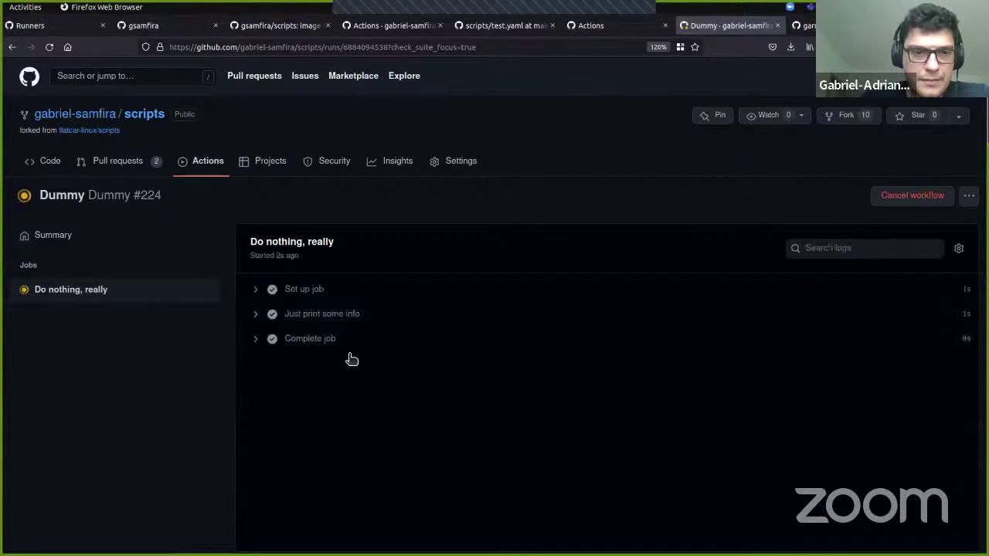
pyautogui.click(259, 317)
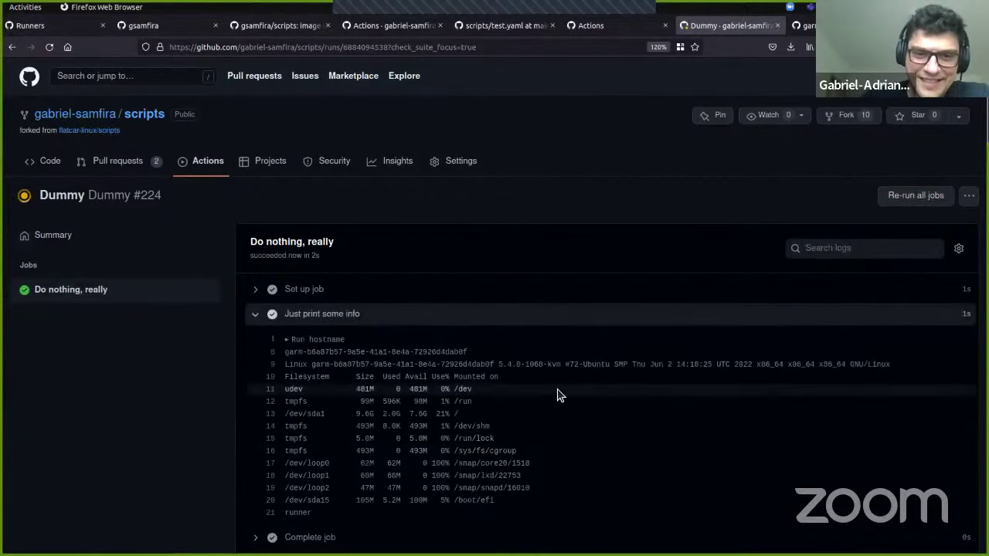
pyautogui.scroll(-1, 552, 397)
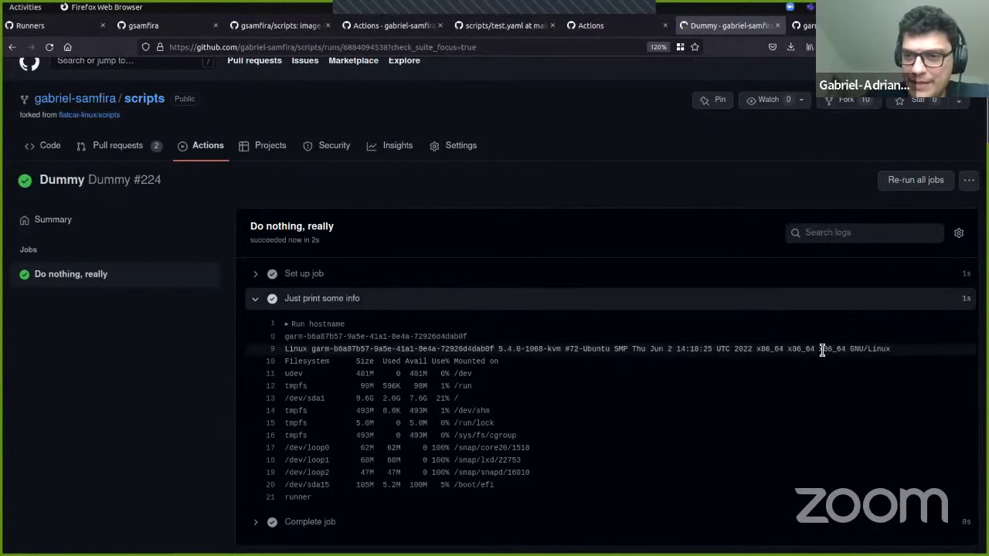
pyautogui.doubleClick(767, 350)
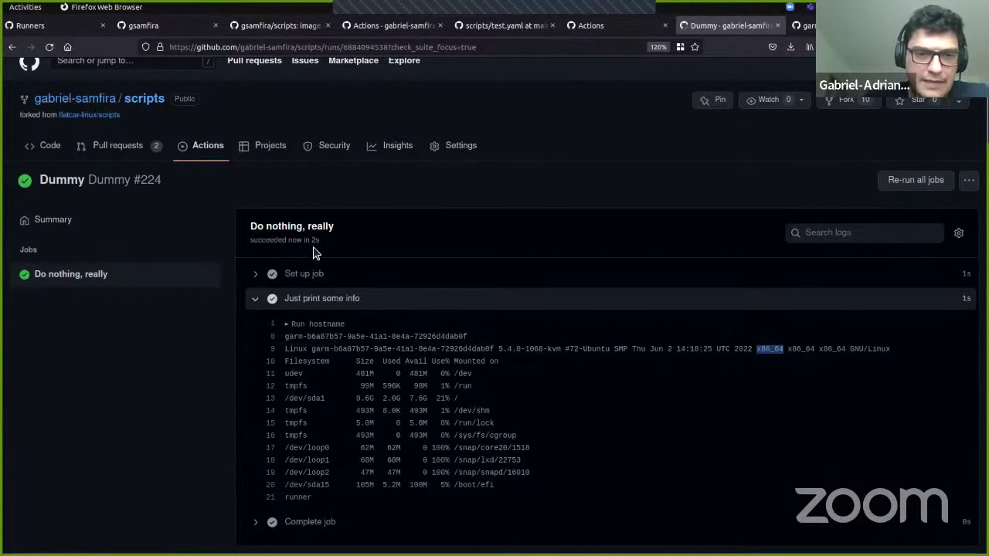
pyautogui.hotkey('alt', 'Tab')
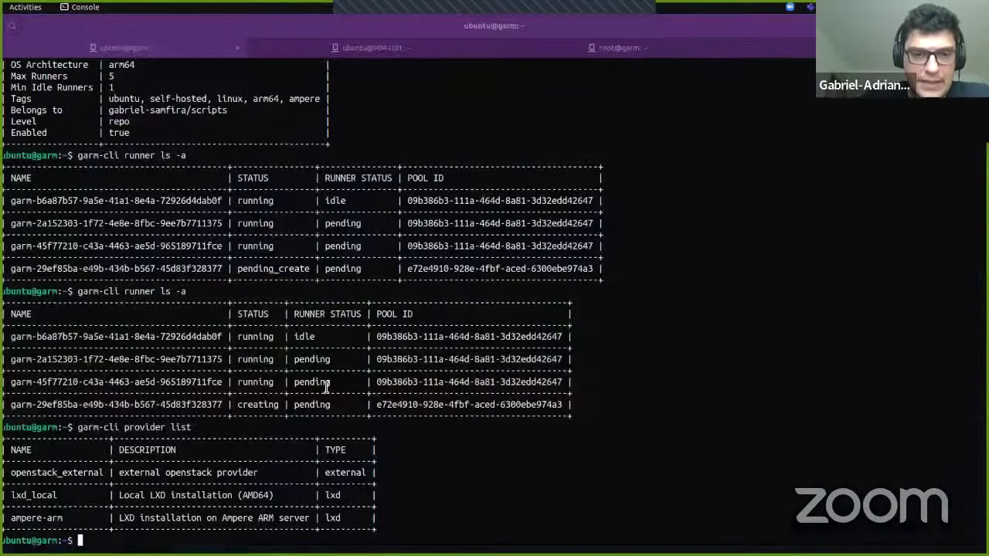
# Step: Run 'garm-cli runner ls -a' to list all GARM runners
pyautogui.write('garm-cli runner ls -a')
pyautogui.press('Return')
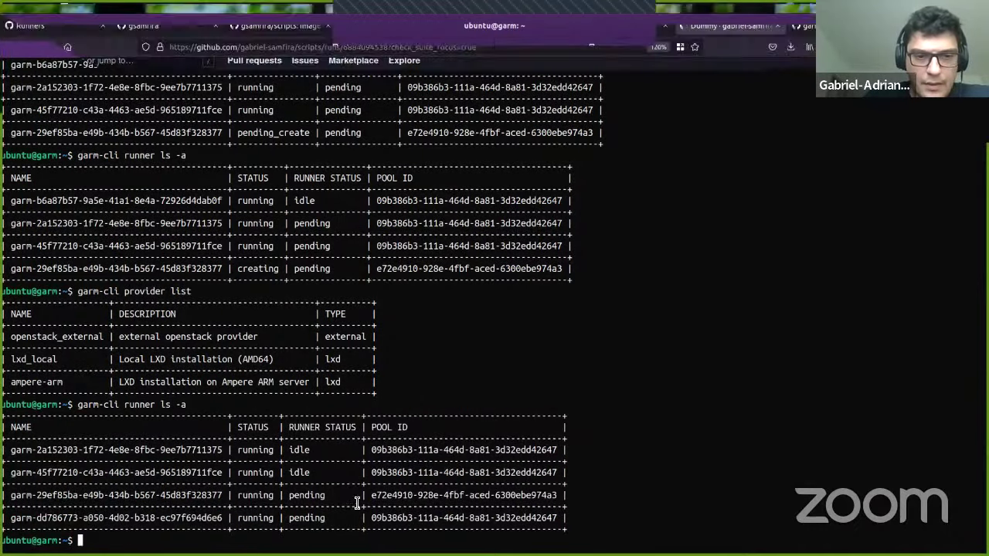
pyautogui.write('x86_64')
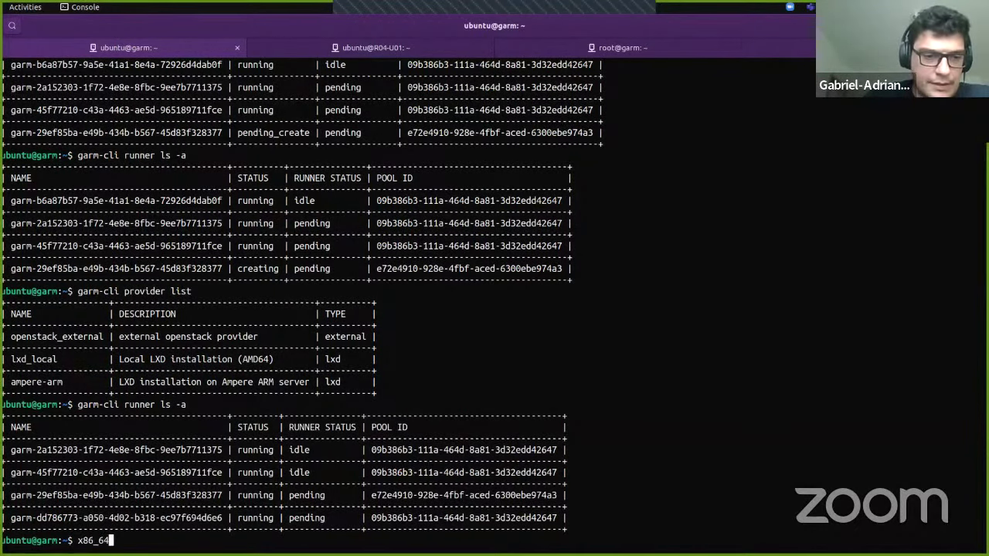
pyautogui.hotkey('ctrl', 'u')
# Step: Copy the Machine name line from the Set up job log into the terminal as a '#' comment
pyautogui.hotkey('alt', 'Tab')
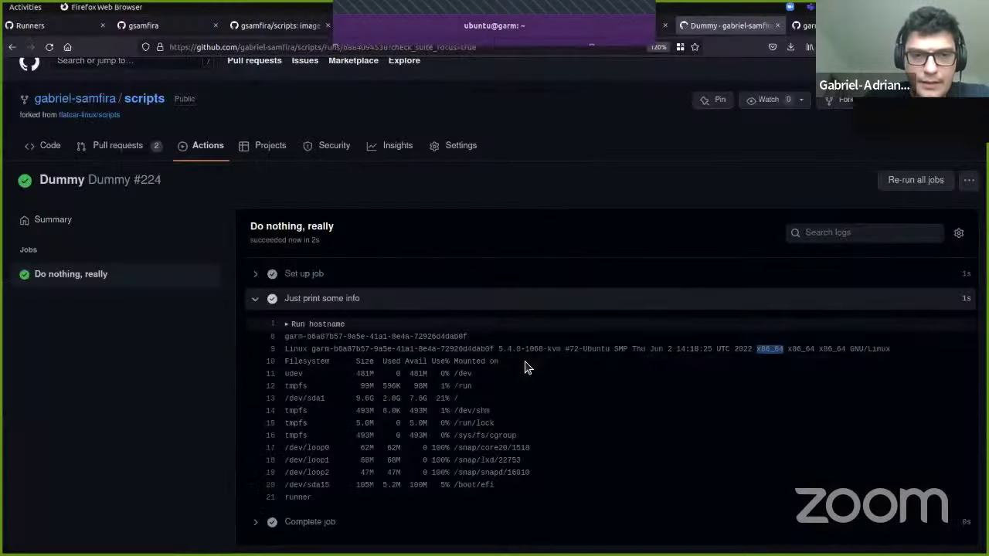
pyautogui.click(259, 274)
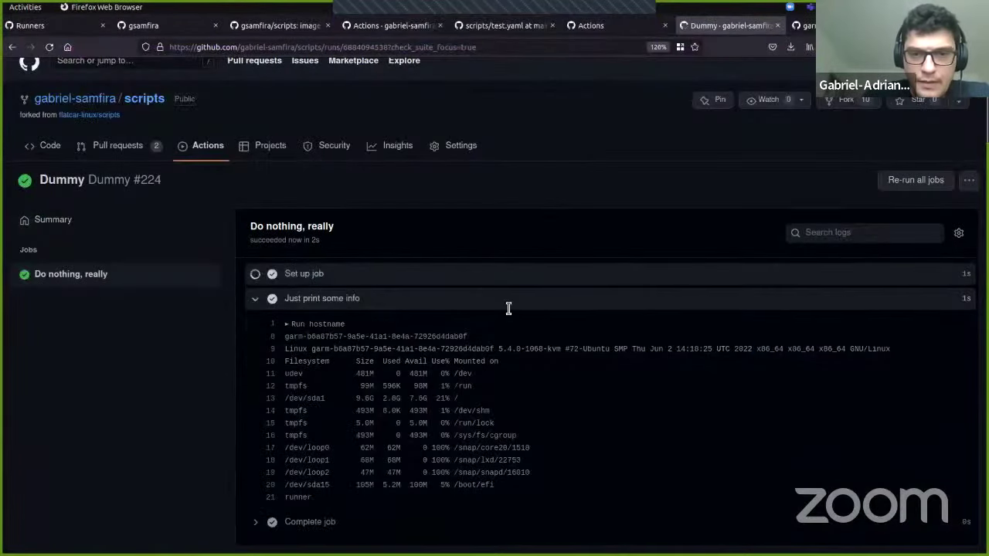
pyautogui.moveTo(354, 338); pyautogui.dragTo(512, 341)
pyautogui.hotkey('ctrl', 'c')
pyautogui.hotkey('alt', 'Tab')
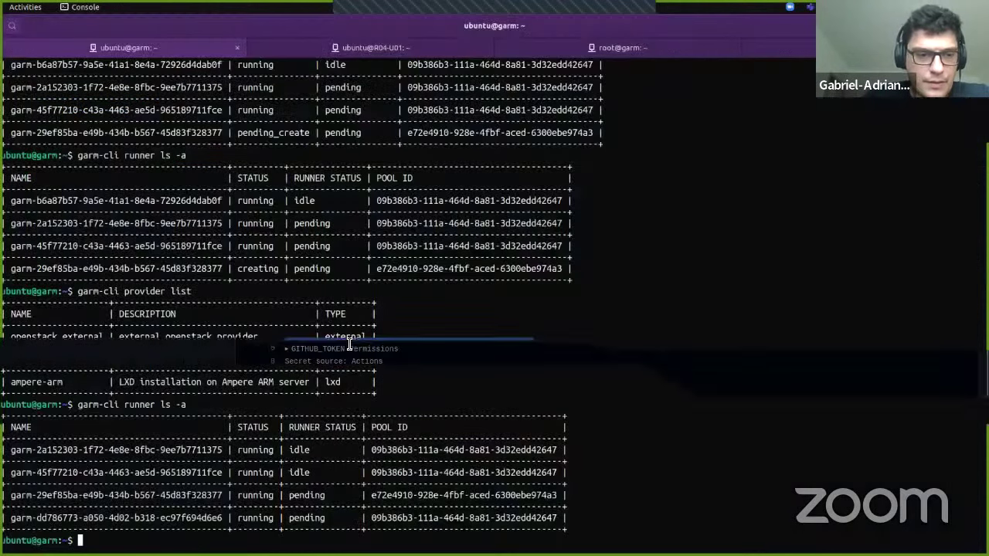
pyautogui.hotkey('ctrl', 'shift', 'v')
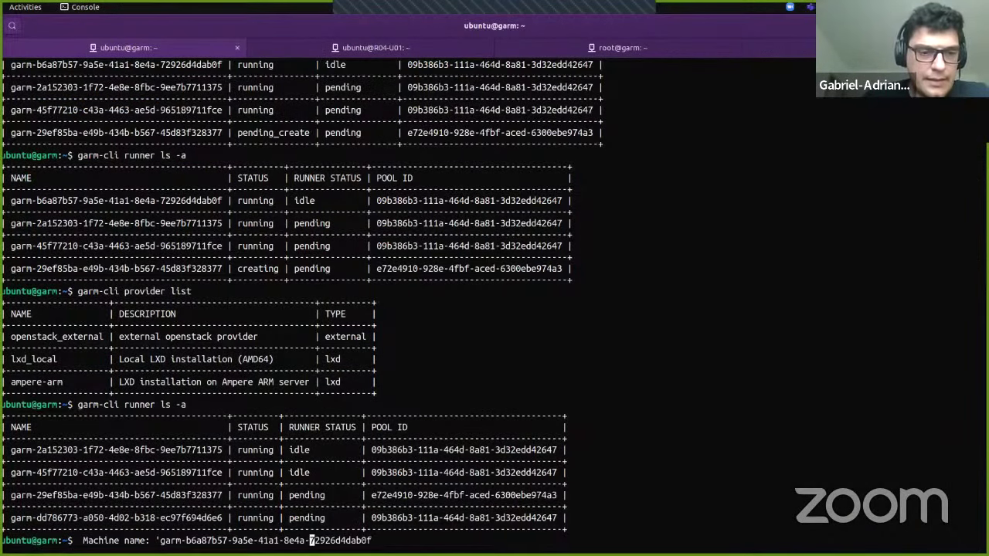
pyautogui.write('#')
pyautogui.press('Return')
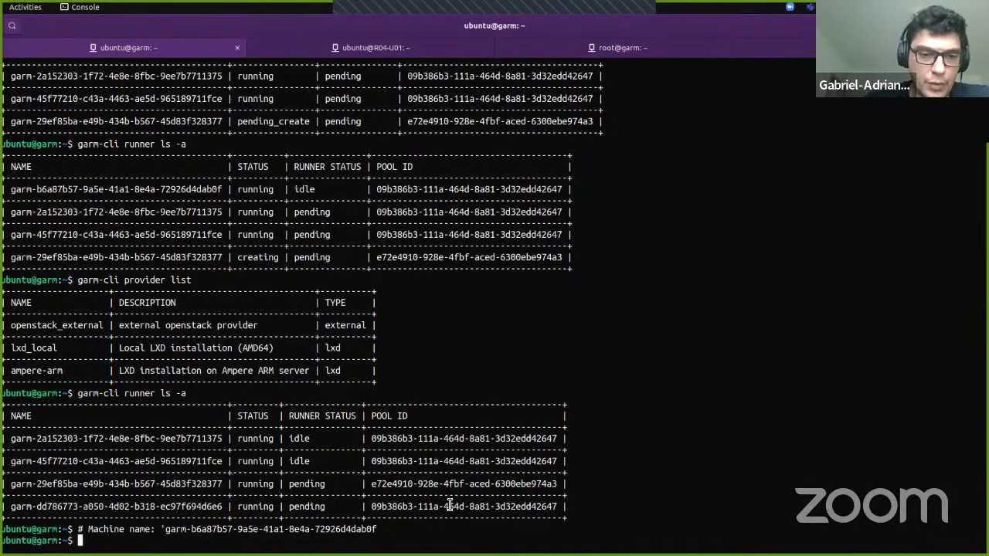
# Step: Re-run 'garm-cli runner ls -a' to show the job's runner replaced by a new one
pyautogui.doubleClick(386, 484)
pyautogui.click(409, 508)
pyautogui.tripleClick(409, 508)
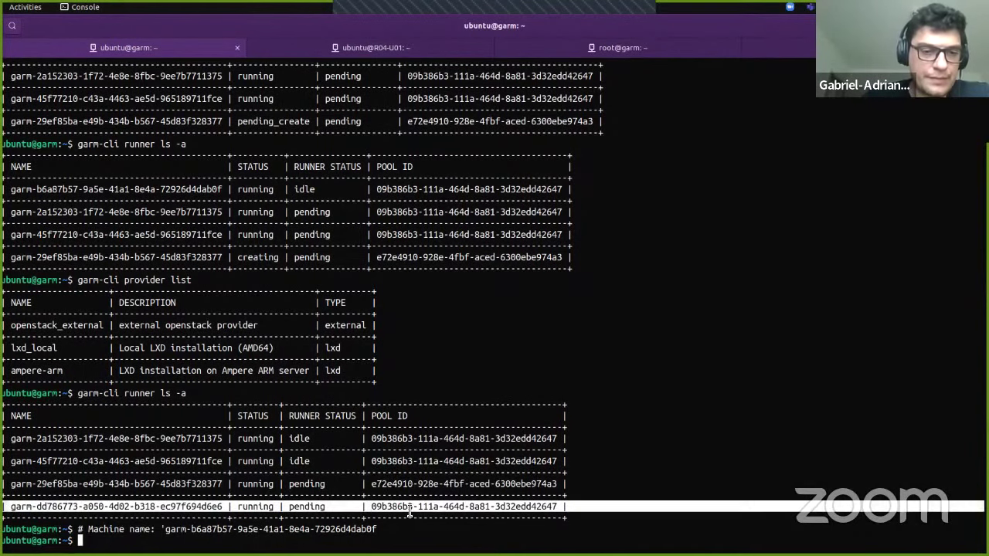
pyautogui.doubleClick(273, 530)
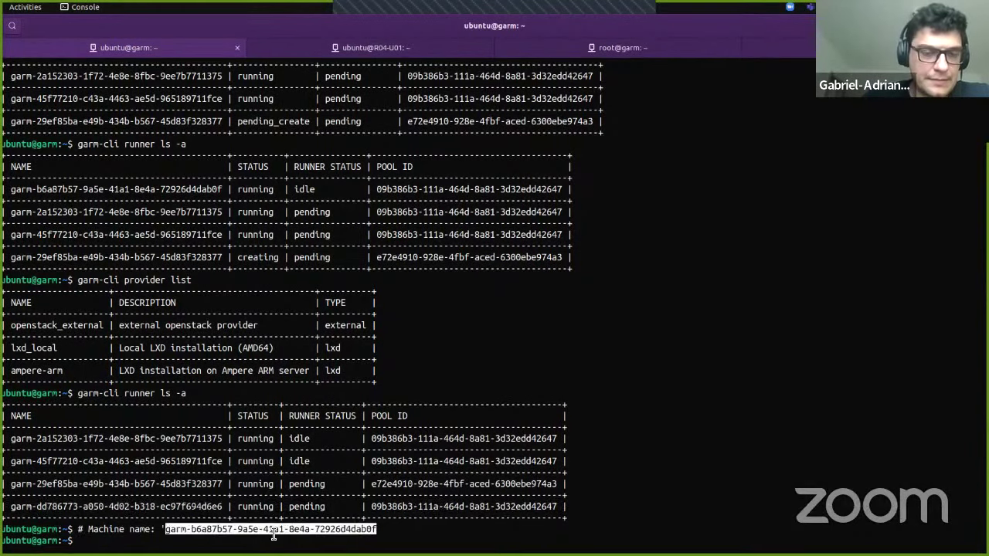
pyautogui.press('Return')
pyautogui.press('Return')
pyautogui.press('Up')
pyautogui.press('Up')
pyautogui.press('Return')
pyautogui.press('Up')
pyautogui.press('Return')
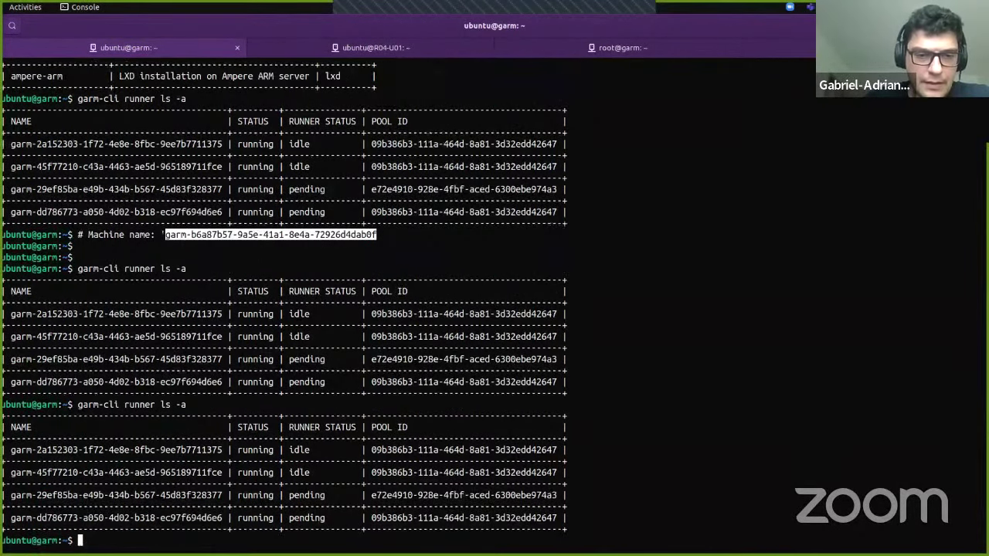
# Step: Attach to the arm64 runner container's console on R04-U01 and copy its name
pyautogui.press('Up')
pyautogui.press('Return')
pyautogui.hotkey('ctrl', 'pagedown')
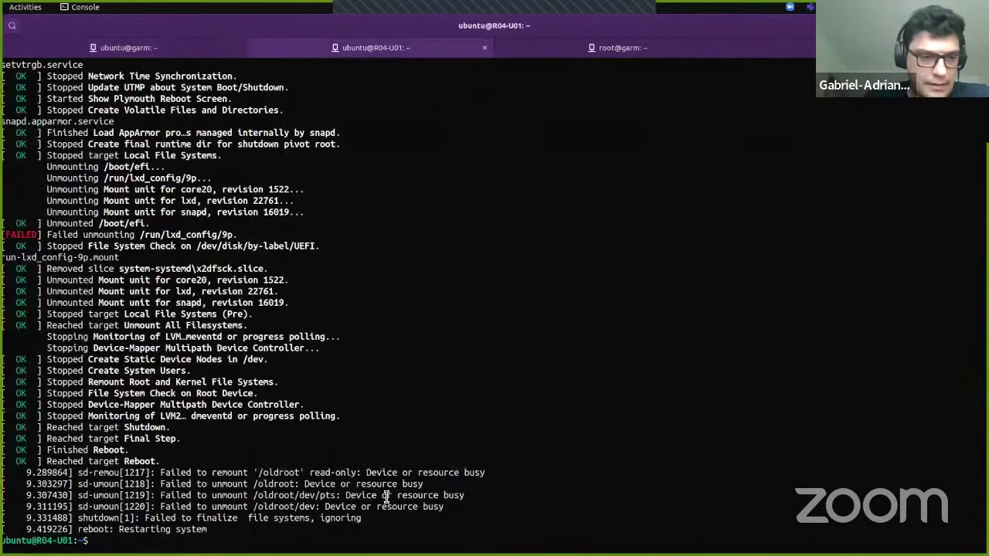
pyautogui.press('Up')
pyautogui.press('Return')
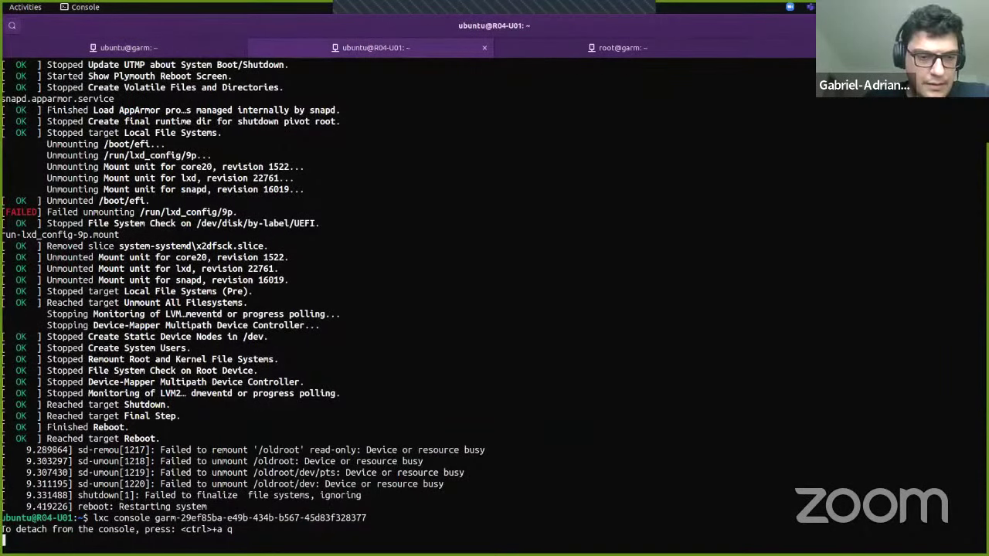
pyautogui.doubleClick(298, 518)
pyautogui.press('super+c')
# Step: Recall the garm show command and paste in the pending arm64 runner's name
pyautogui.hotkey('ctrl', 'pageup')
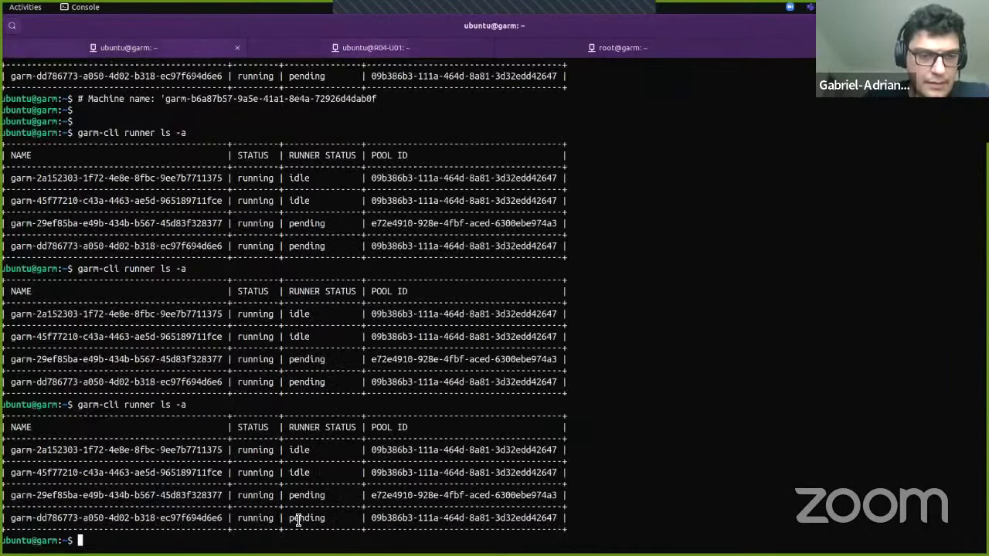
pyautogui.hotkey('ctrl', 'r')
pyautogui.write('show')
pyautogui.hotkey('ctrl', 'Right')
pyautogui.hotkey('ctrl', 'Right')
pyautogui.hotkey('ctrl', 'Right')
pyautogui.hotkey('ctrl', 'Right')
pyautogui.hotkey('ctrl', 'Right')
pyautogui.hotkey('ctrl', 'Right')
pyautogui.press('BackSpace')
pyautogui.press('BackSpace')
pyautogui.press('BackSpace')
pyautogui.press('BackSpace')
pyautogui.press('BackSpace')
pyautogui.press('BackSpace')
pyautogui.press('BackSpace')
pyautogui.press('BackSpace')
pyautogui.press('BackSpace')
pyautogui.press('BackSpace')
pyautogui.press('BackSpace')
pyautogui.press('BackSpace')
pyautogui.press('BackSpace')
pyautogui.press('BackSpace')
pyautogui.press('BackSpace')
pyautogui.press('BackSpace')
pyautogui.press('BackSpace')
pyautogui.press('BackSpace')
pyautogui.press('BackSpace')
pyautogui.press('BackSpace')
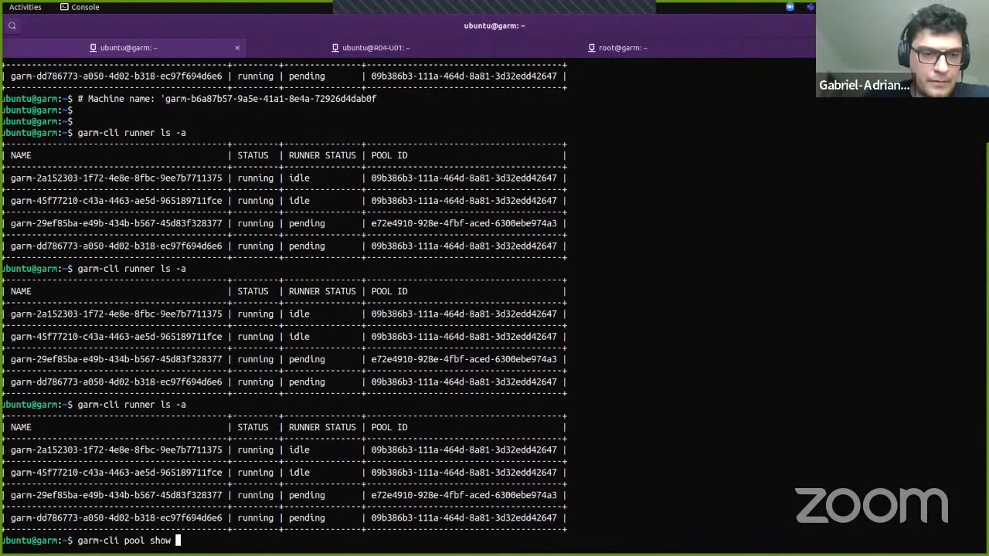
pyautogui.doubleClick(186, 495)
pyautogui.middleClick(186, 495)
pyautogui.press('Return')
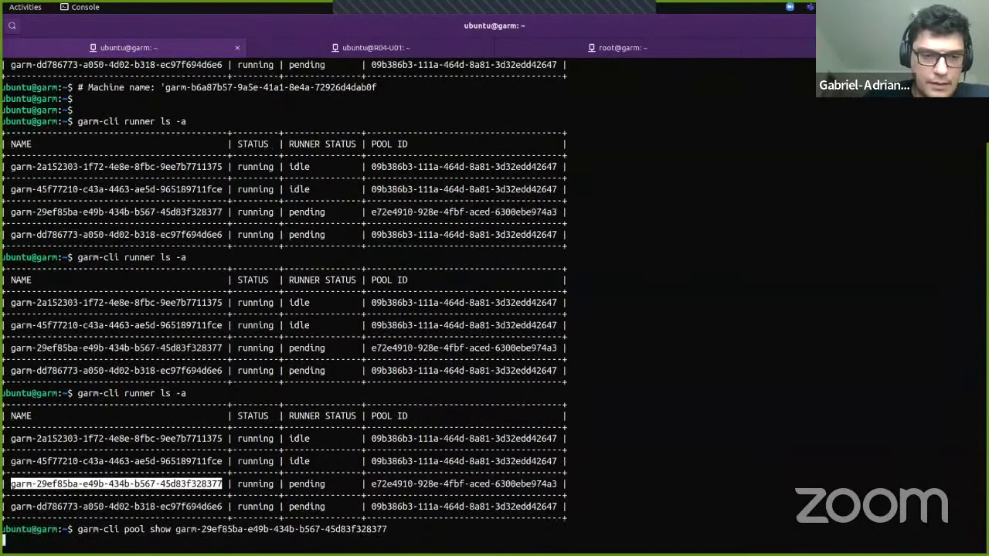
# Step: Change the failed pool show command to 'garm-cli runner show' for the arm64 runner
pyautogui.press('Up')
pyautogui.hotkey('ctrl', 'Left')
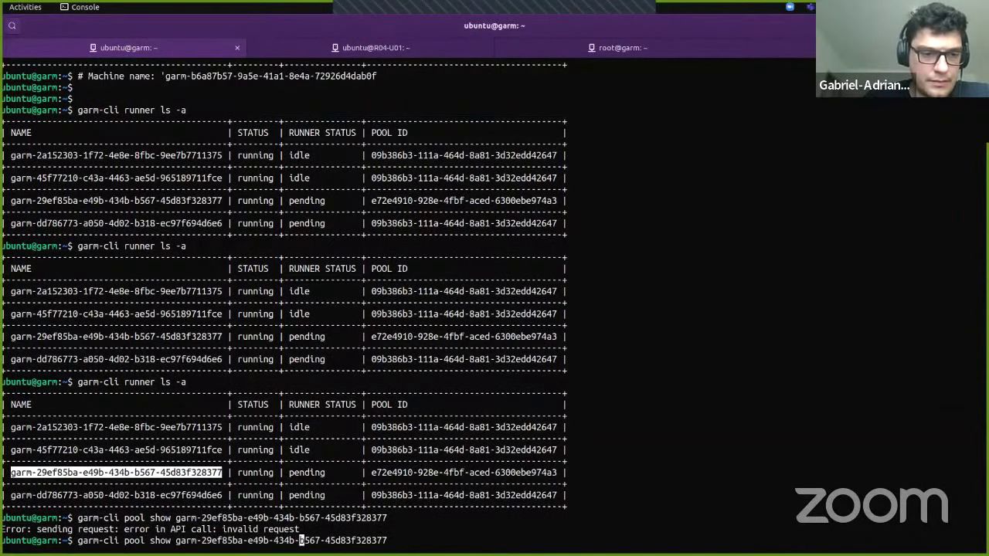
pyautogui.hotkey('ctrl', 'Left')
pyautogui.hotkey('ctrl', 'Left')
pyautogui.hotkey('ctrl', 'Left')
pyautogui.hotkey('ctrl', 'Left')
pyautogui.hotkey('ctrl', 'Left')
pyautogui.hotkey('ctrl', 'Left')
pyautogui.hotkey('ctrl', 'Left')
pyautogui.hotkey('ctrl', 'Right')
pyautogui.hotkey('ctrl', 'Right')
pyautogui.press('BackSpace')
pyautogui.press('BackSpace')
pyautogui.press('BackSpace')
pyautogui.press('BackSpace')
pyautogui.write('runner')
pyautogui.press('Return')
# Step: Wrap the runner show command in watch so the details refresh every two seconds
pyautogui.press('Up')
pyautogui.hotkey('ctrl', 'Left')
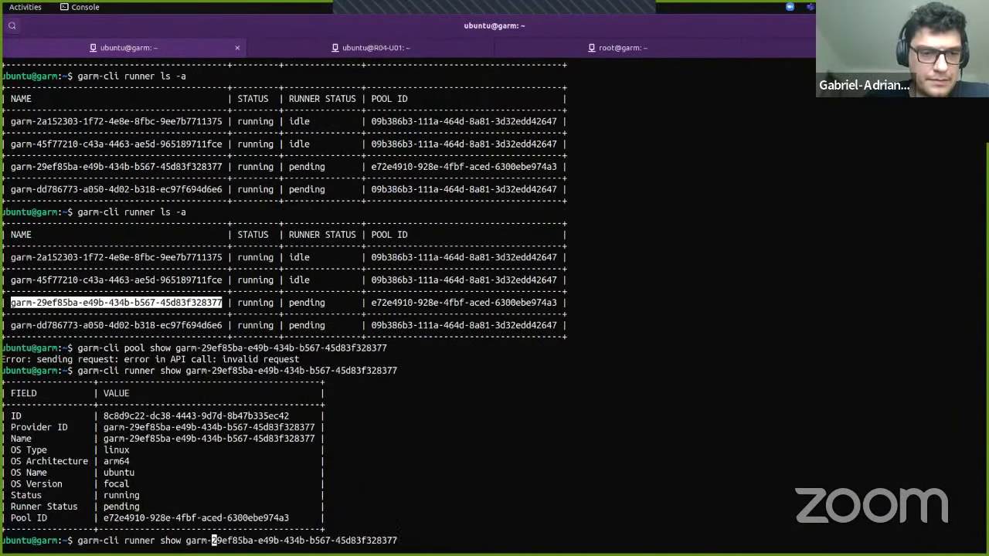
pyautogui.write('watch')
pyautogui.press('Return')
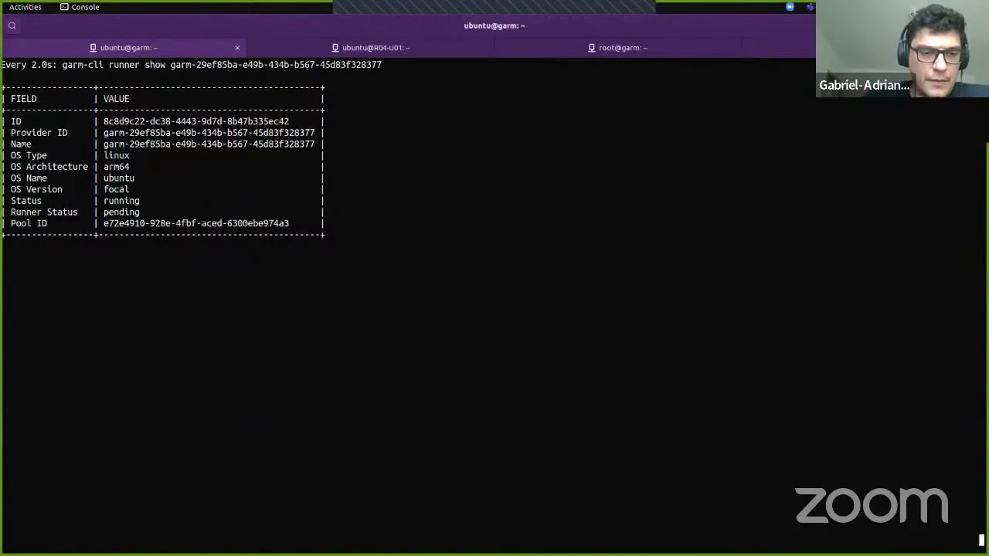
# Step: Alternate between the live runner status and its console log as it installs and registers
pyautogui.hotkey('alt', '3')
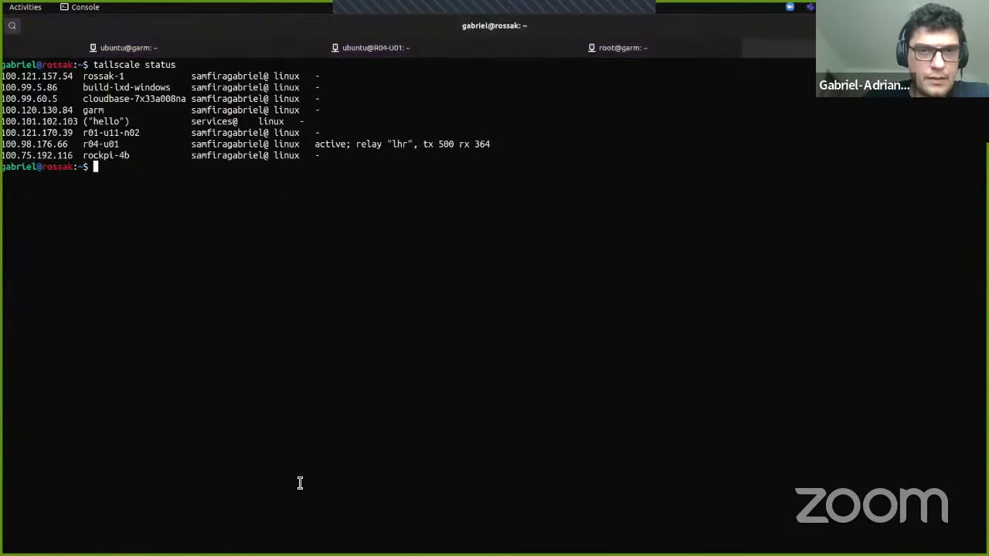
pyautogui.hotkey('alt', '2')
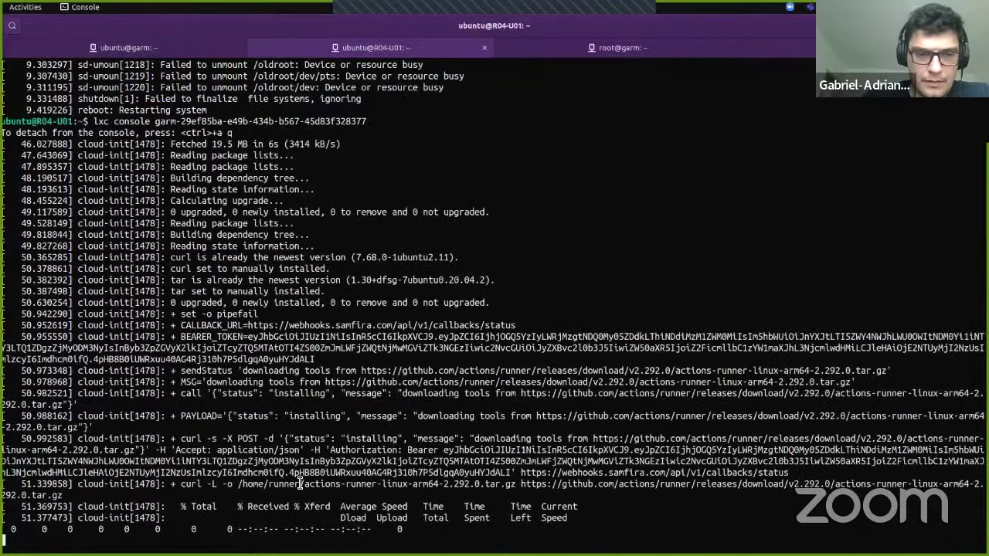
pyautogui.hotkey('alt', '1')
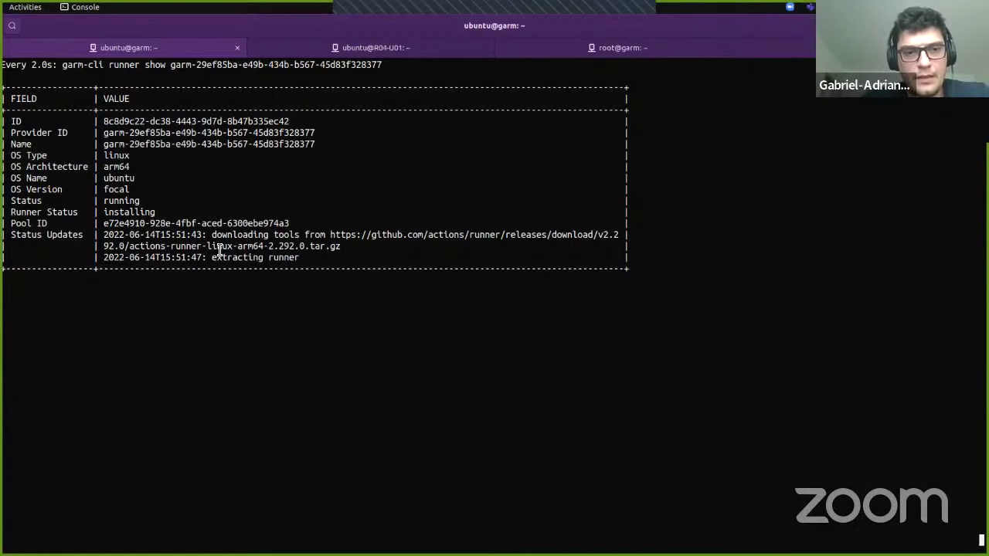
pyautogui.moveTo(217, 246); pyautogui.dragTo(266, 245)
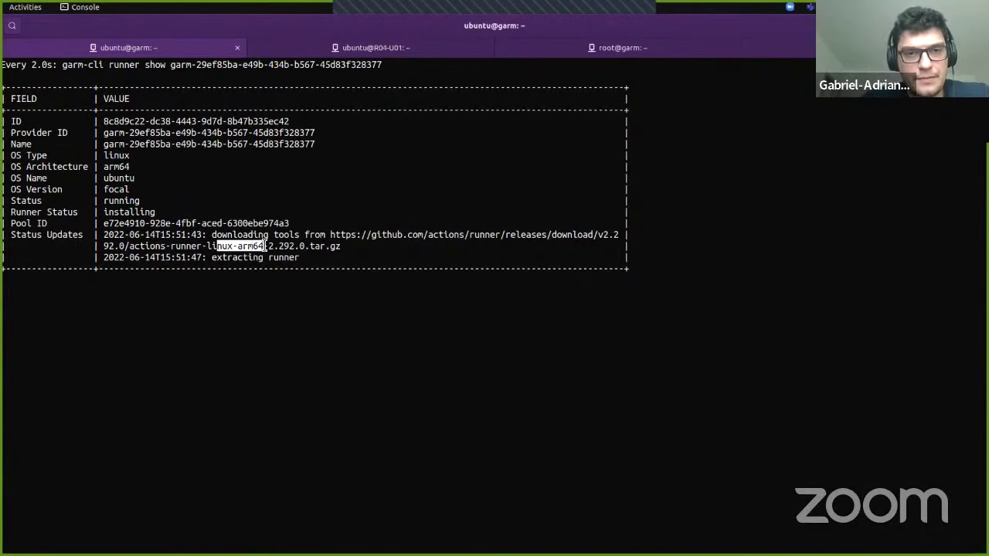
pyautogui.hotkey('ctrl', 'pagedown')
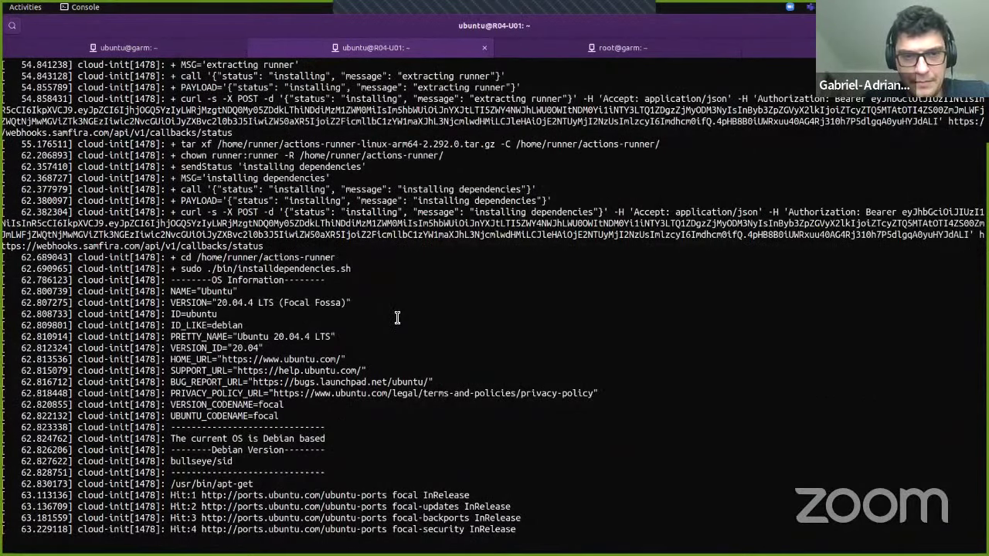
pyautogui.hotkey('ctrl', 'pageup')
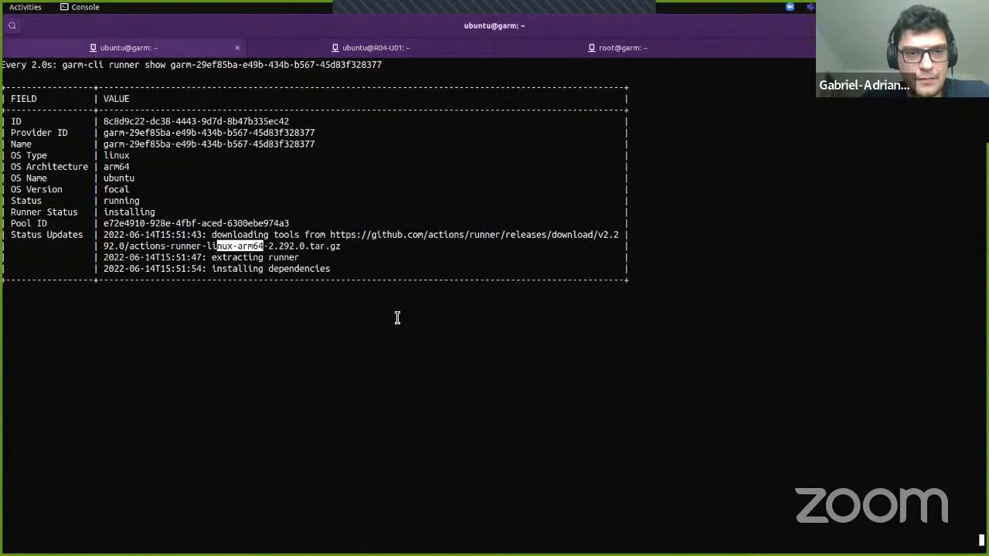
pyautogui.hotkey('ctrl', 'pagedown')
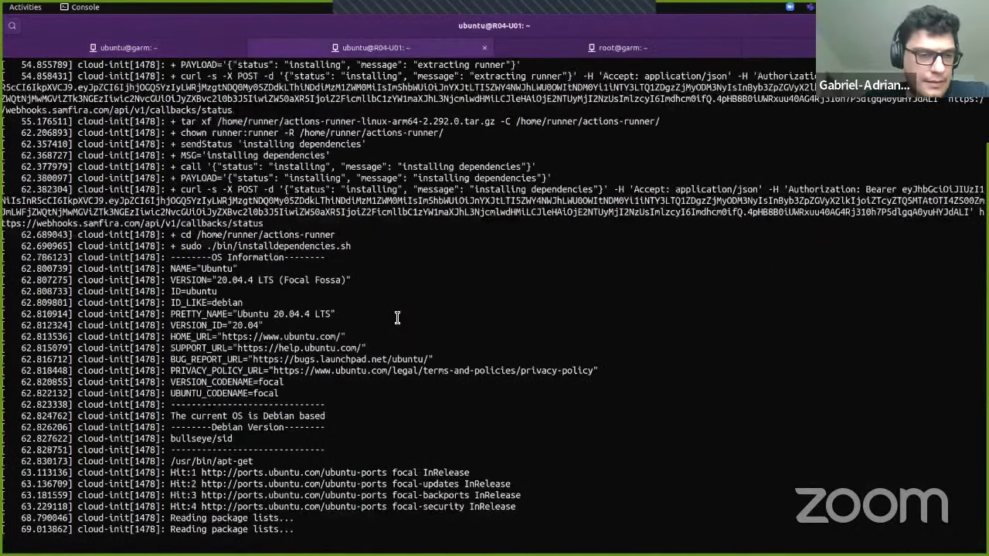
pyautogui.hotkey('ctrl', 'pageup')
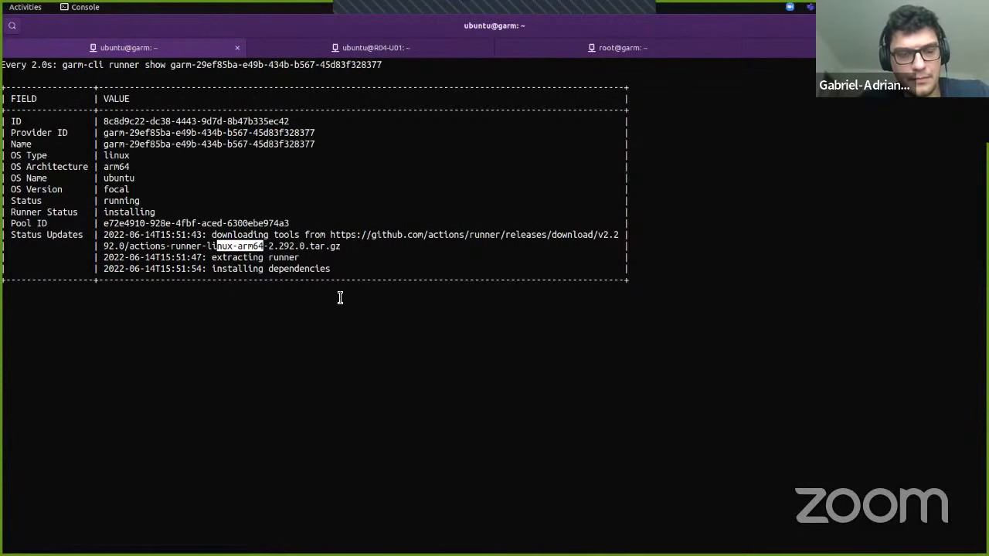
pyautogui.hotkey('ctrl', 'pagedown')
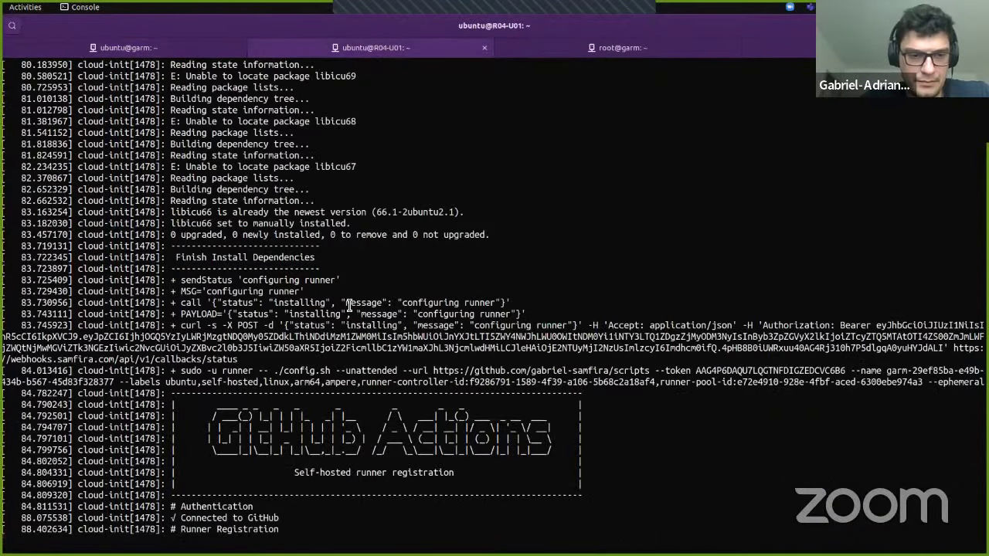
pyautogui.hotkey('alt', 'Tab')
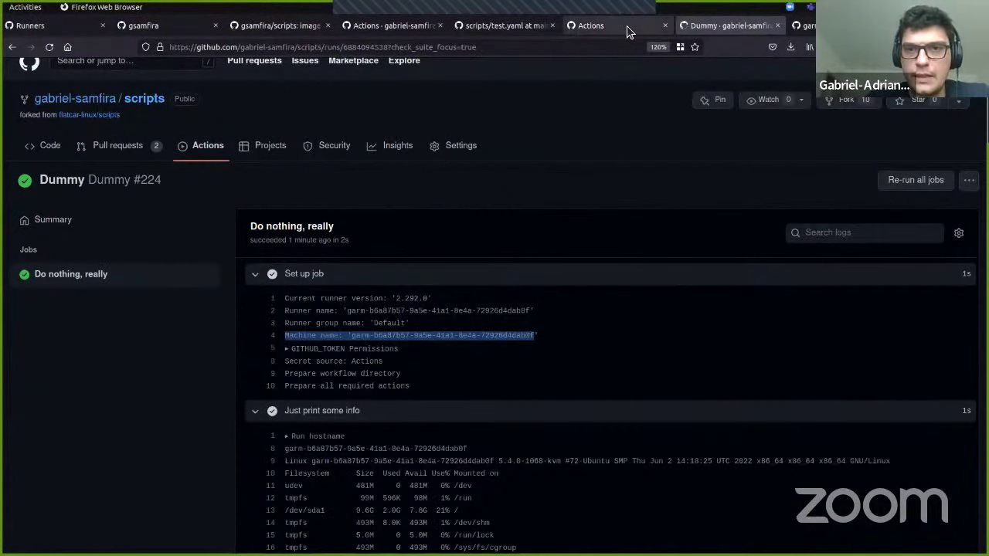
# Step: Refresh the repository's self-hosted runners list and point out the offline runner's ARM64 label
pyautogui.click(621, 27)
pyautogui.click(171, 400)
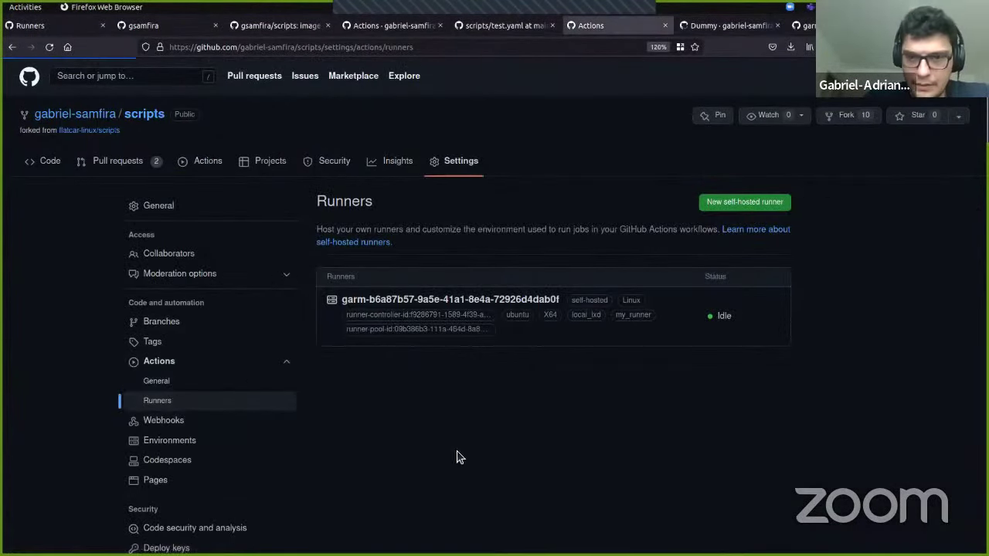
pyautogui.scroll(-3, 593, 434)
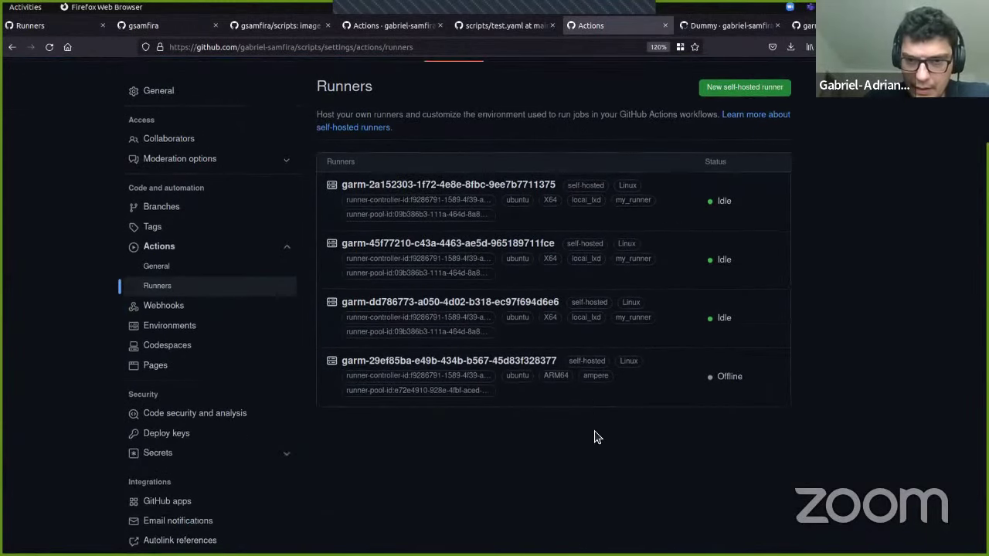
pyautogui.doubleClick(556, 376)
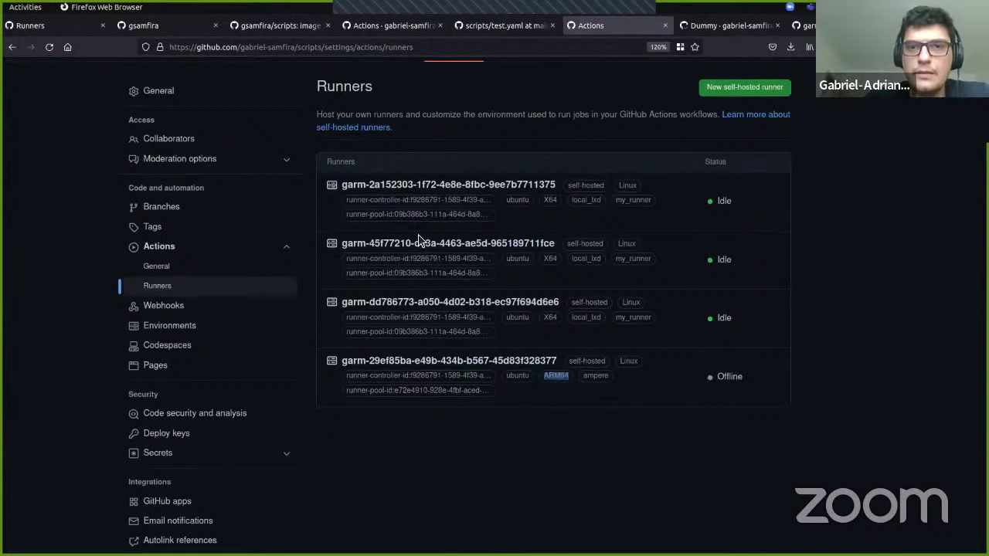
# Step: Run the Dummy workflow with the additional tag changed from x64 to arm64
pyautogui.click(498, 29)
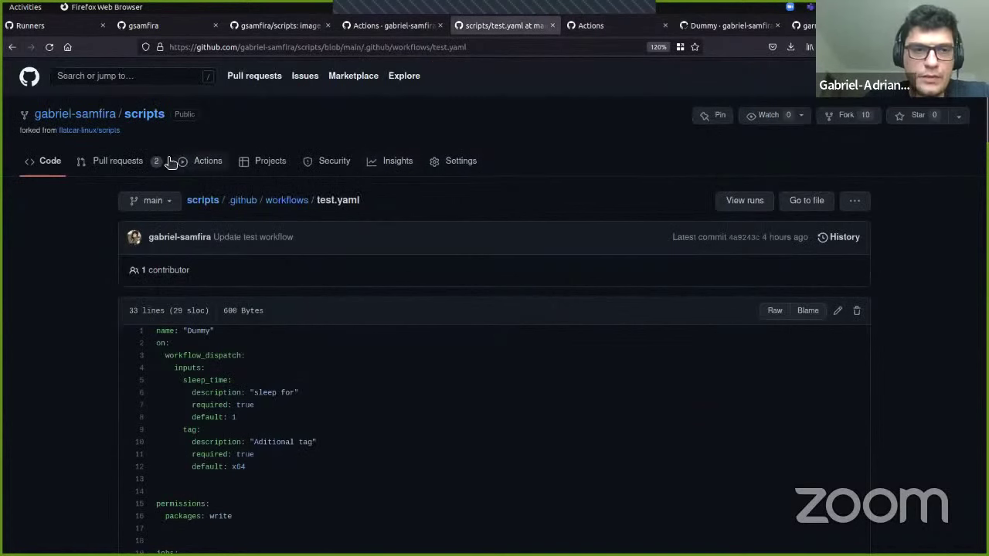
pyautogui.click(199, 163)
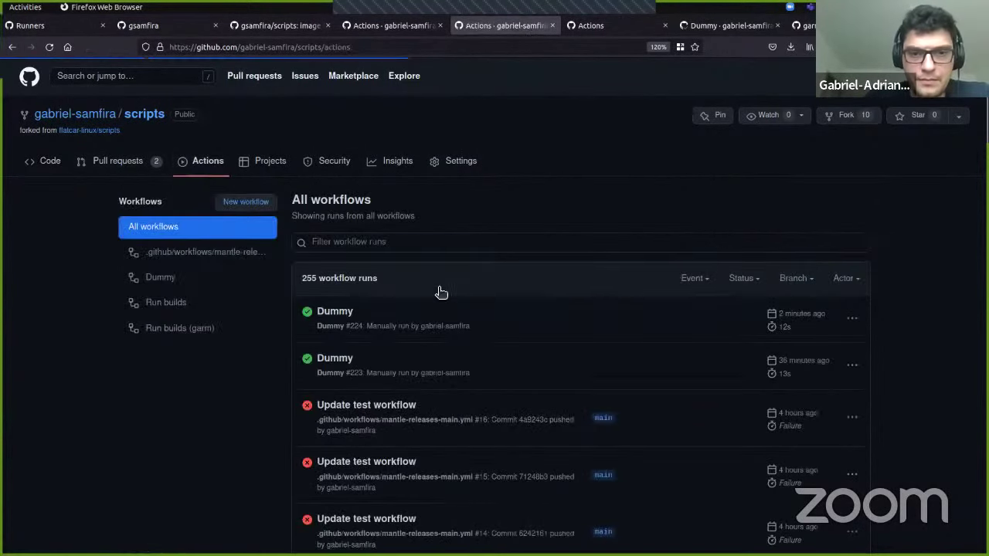
pyautogui.click(160, 284)
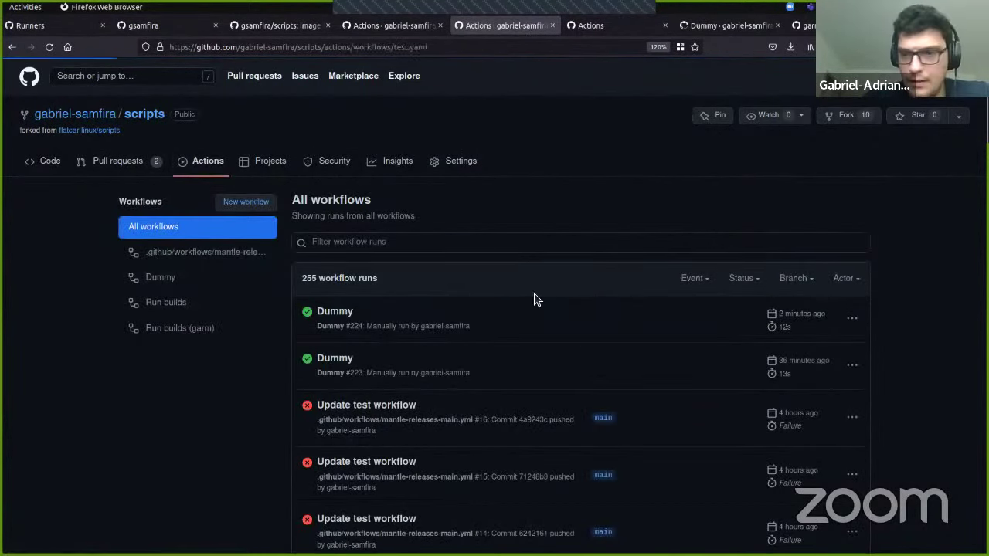
pyautogui.click(820, 315)
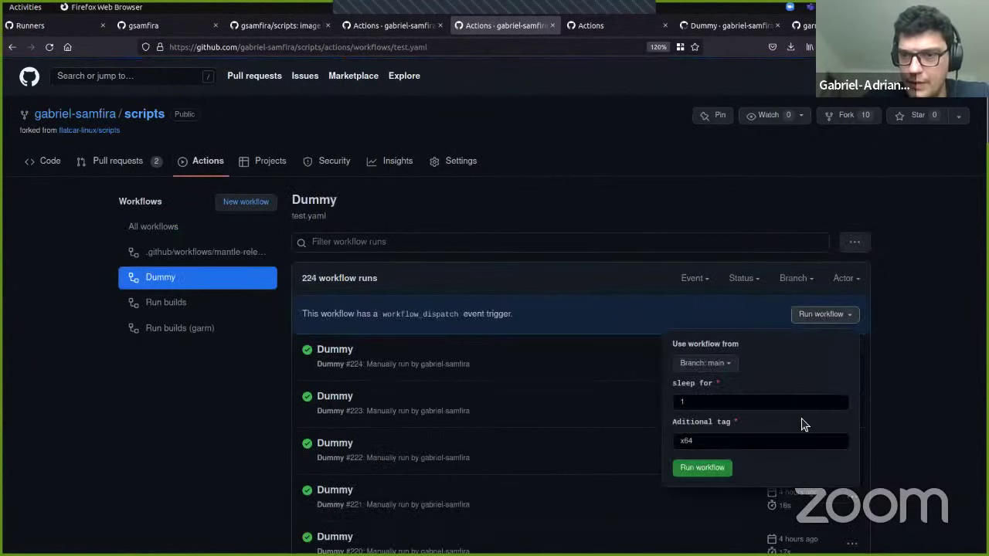
pyautogui.click(697, 440)
pyautogui.press('BackSpace')
pyautogui.press('BackSpace')
pyautogui.press('BackSpace')
pyautogui.write('arm64')
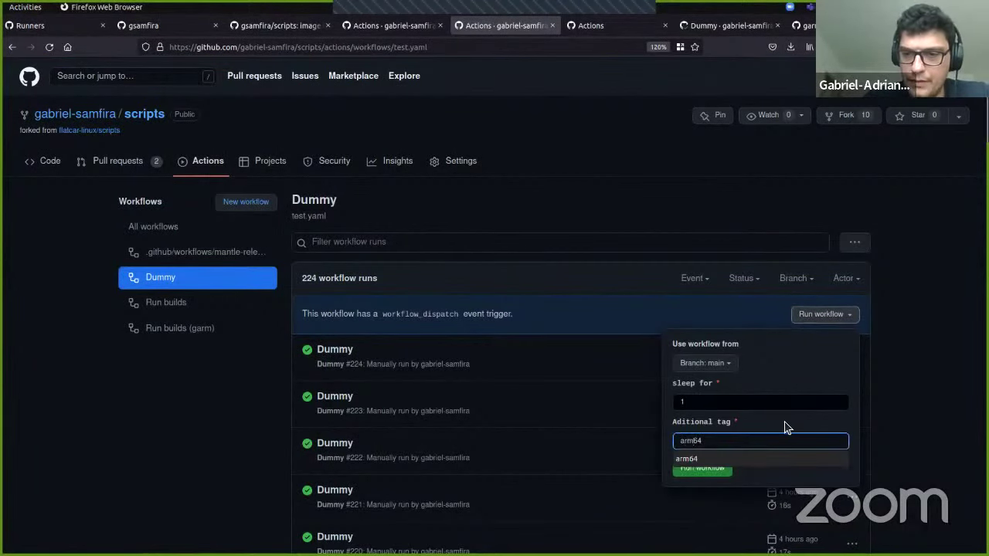
pyautogui.click(788, 424)
pyautogui.click(707, 469)
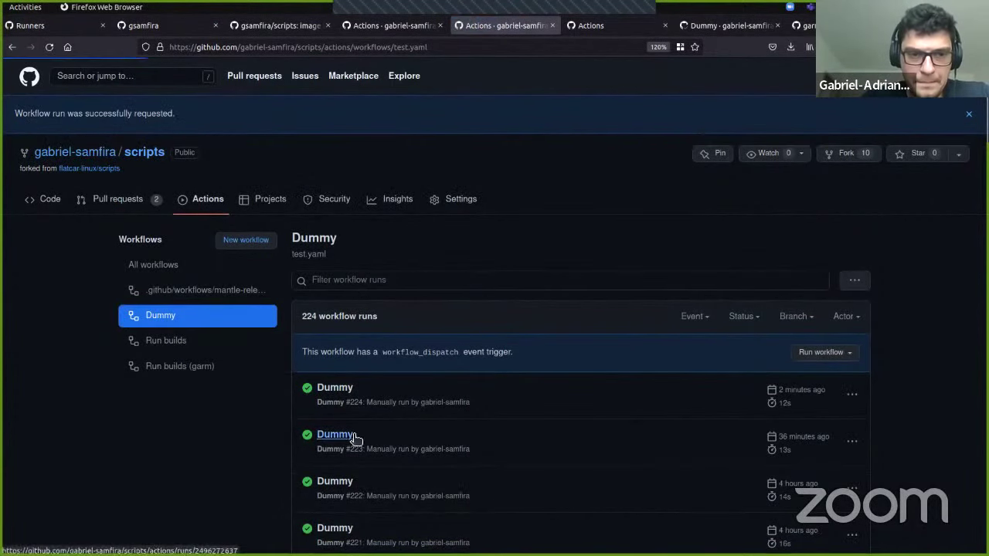
# Step: Open Dummy #225's 'Do nothing, really' job log and glance at the terminal's cloud-init logs
pyautogui.click(332, 350)
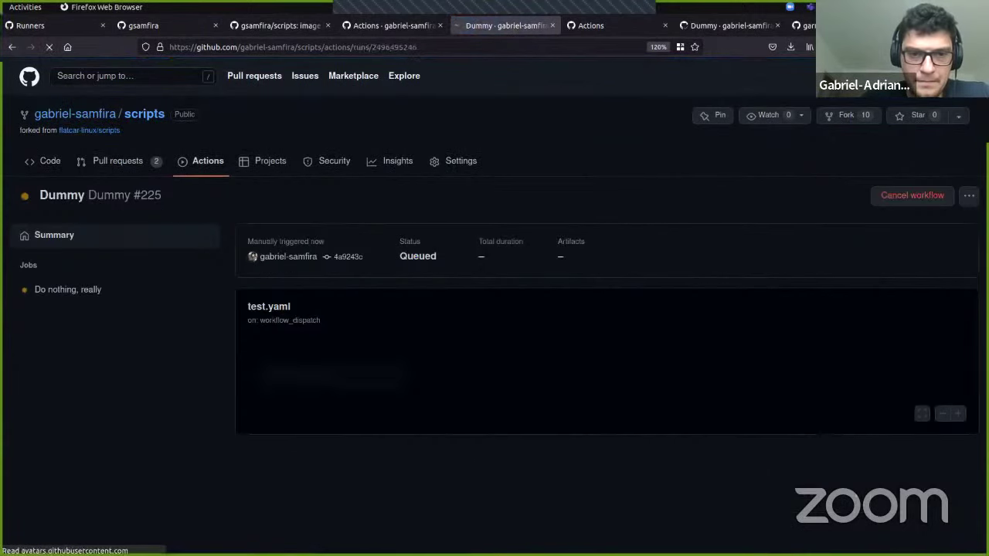
pyautogui.click(322, 382)
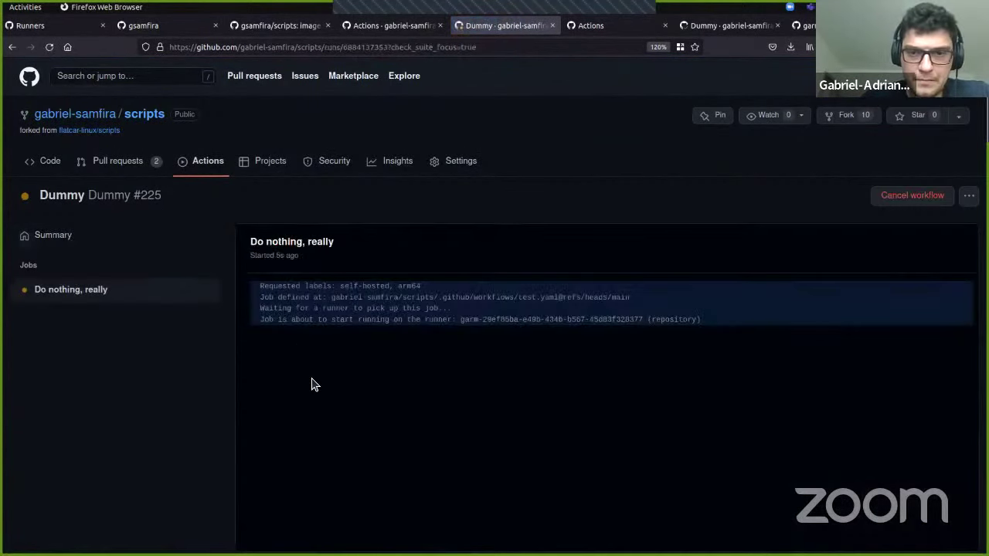
pyautogui.doubleClick(576, 320)
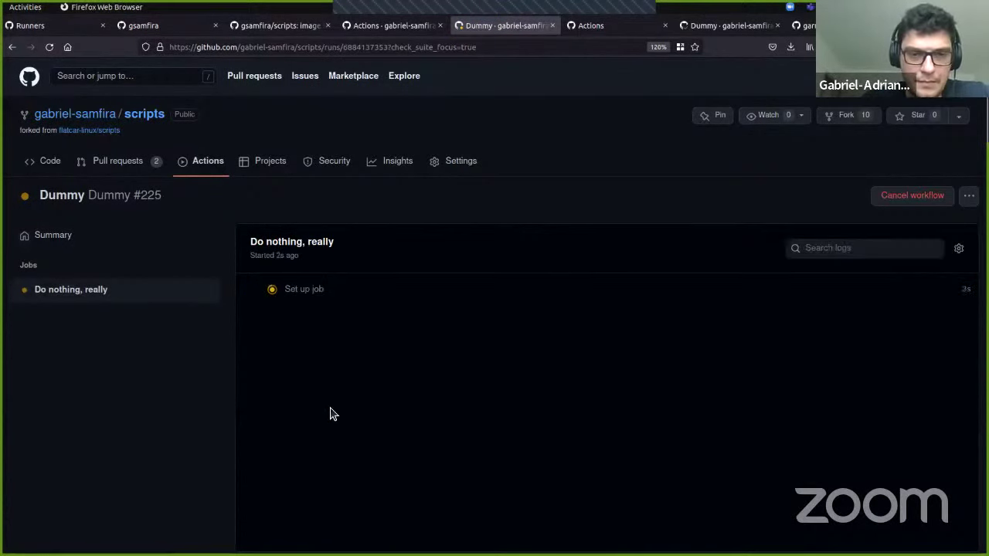
pyautogui.hotkey('ctrl', 'alt', 'Left')
pyautogui.hotkey('ctrl', 'alt', 'Right')
pyautogui.hotkey('alt', 'Tab')
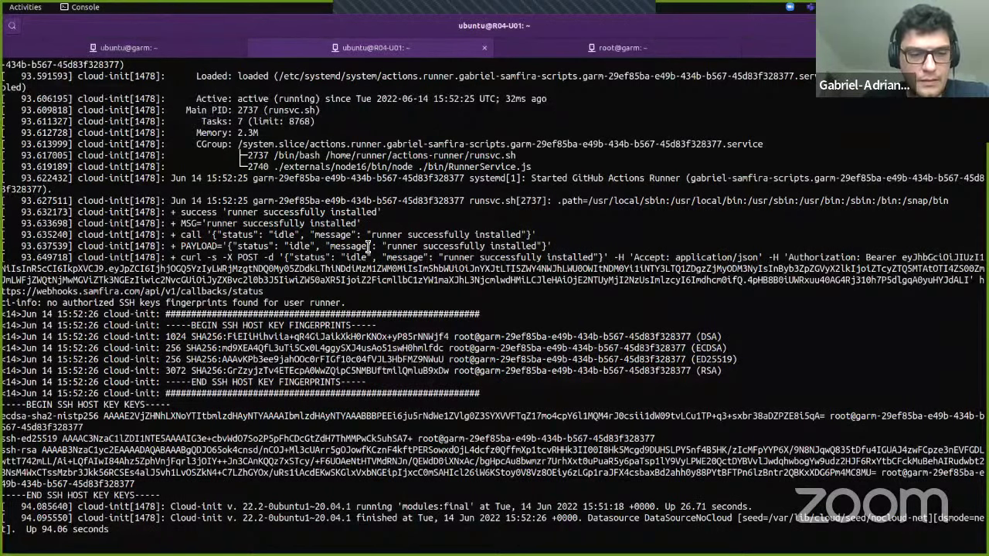
pyautogui.hotkey('alt', 'Tab')
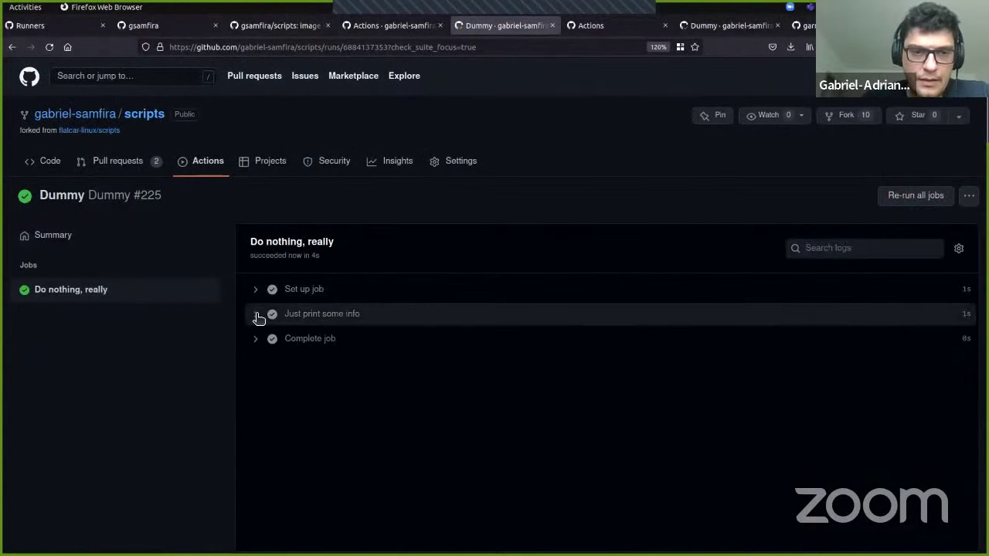
# Step: Expand 'Just print some info' and highlight the uname line reporting aarch64
pyautogui.click(257, 315)
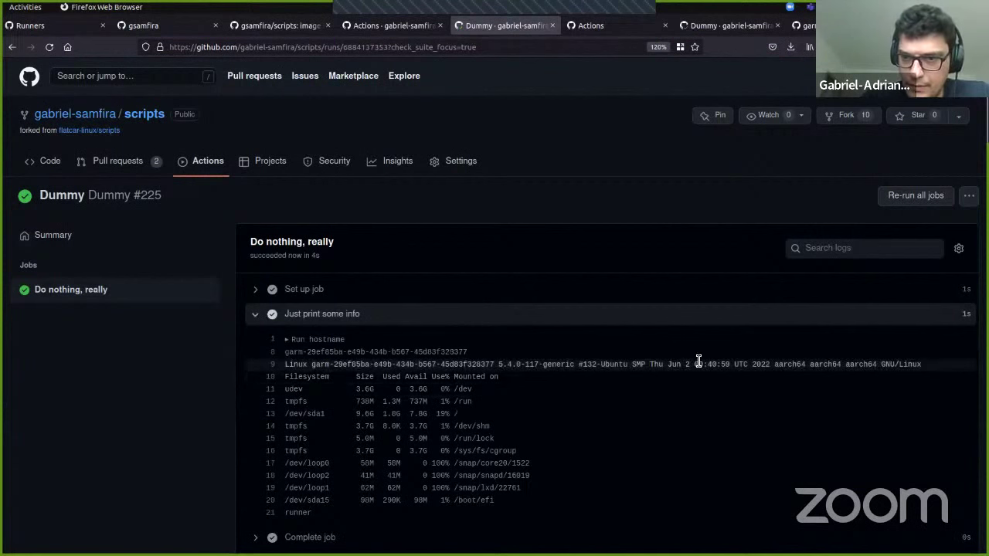
pyautogui.tripleClick(800, 364)
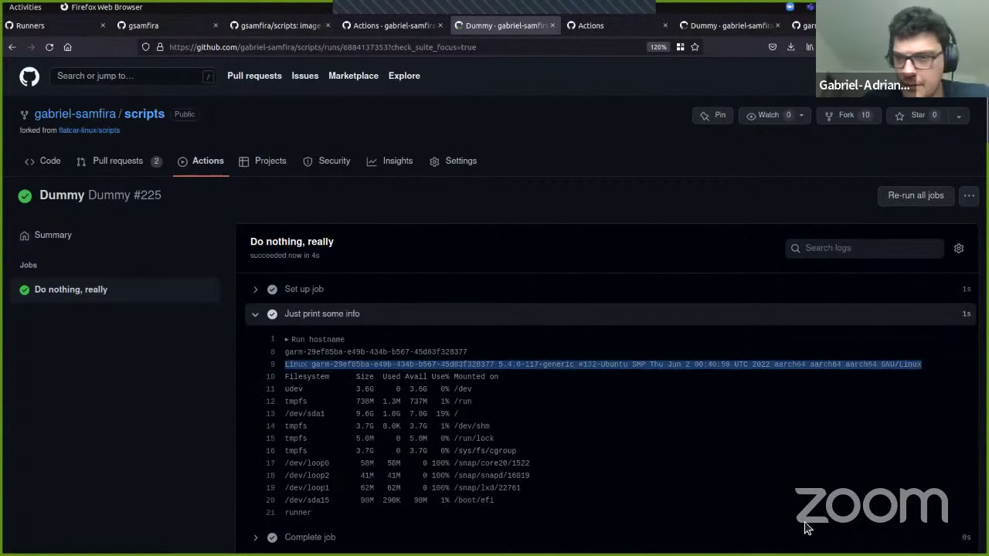
pyautogui.hotkey('alt', 'Tab')
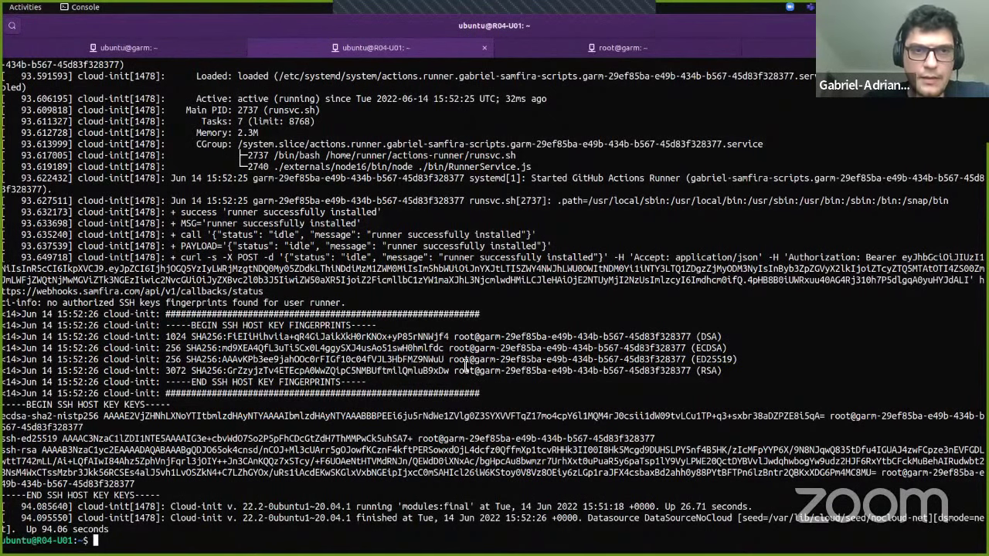
# Step: Stop the watch, rerun 'garm-cli runner ls -a', and copy the new pending runner's name
pyautogui.hotkey('ctrl', 'pageup')
pyautogui.hotkey('ctrl', 'c')
pyautogui.press('Up')
pyautogui.press('Up')
pyautogui.press('Up')
pyautogui.press('Up')
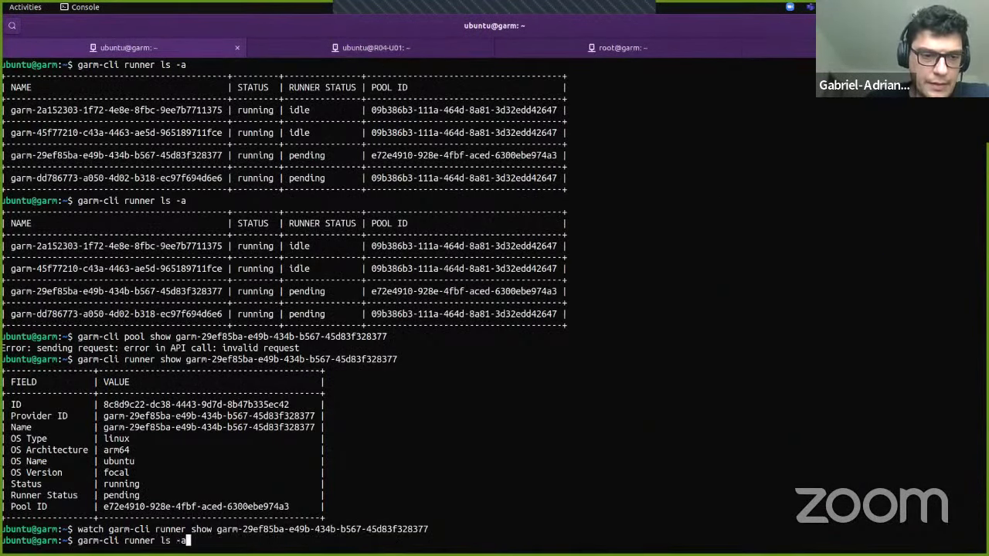
pyautogui.press('Return')
pyautogui.doubleClick(181, 518)
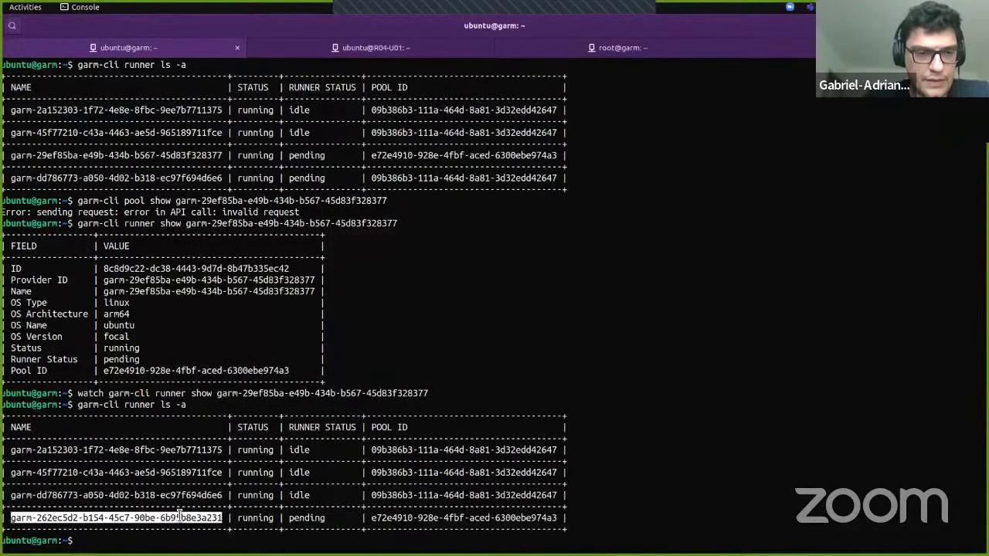
# Step: Run lxc list on R04-U01, showing garm-262ec5d2-b154-45c7-90be-6b95b8e3a231 running
pyautogui.click(450, 52)
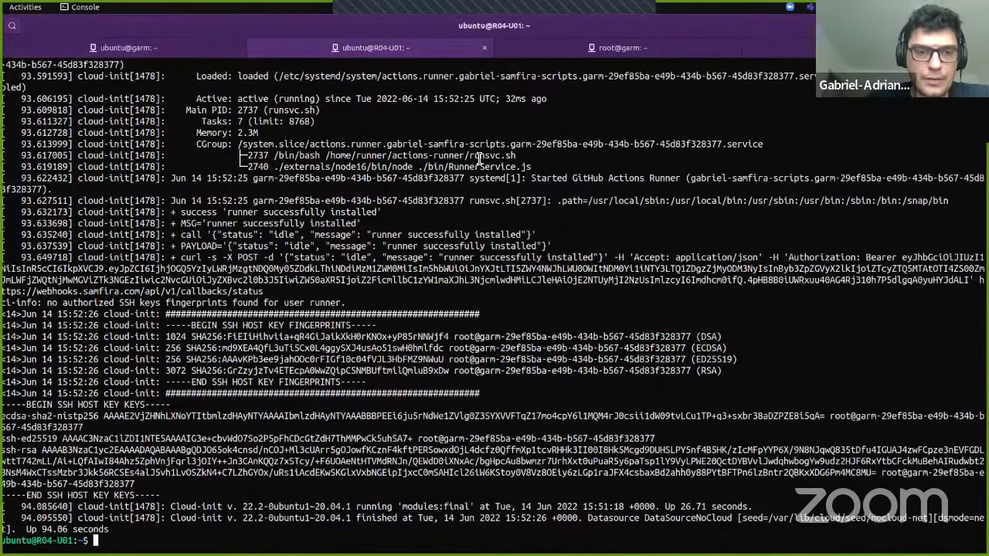
pyautogui.write('lxc list')
pyautogui.press('Return')
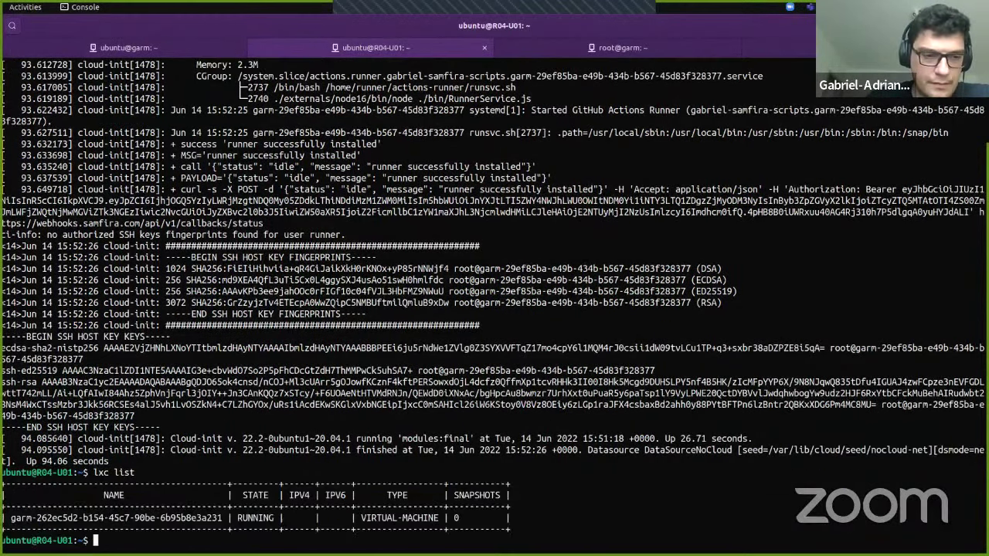
pyautogui.hotkey('ctrl', 'shift', 'v')
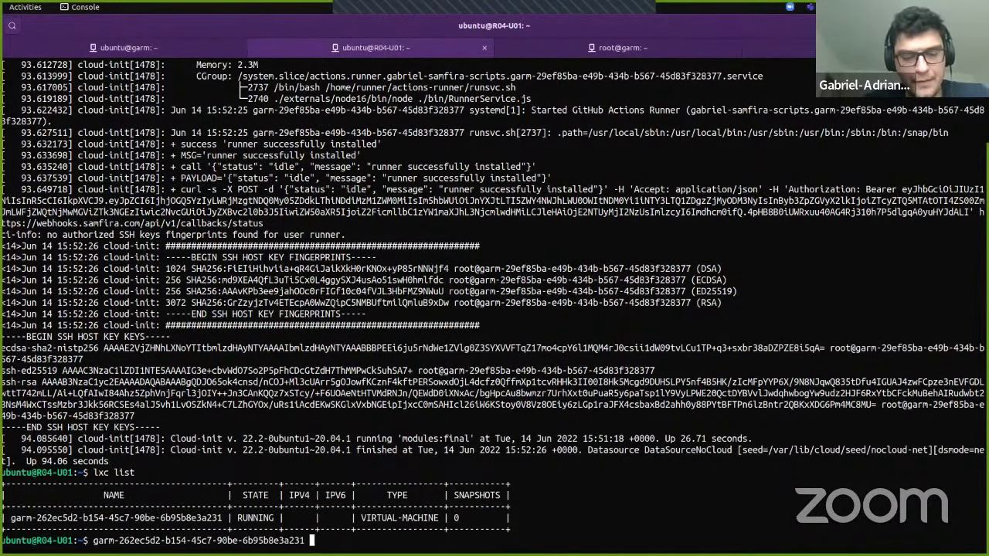
pyautogui.hotkey('ctrl', 'c')
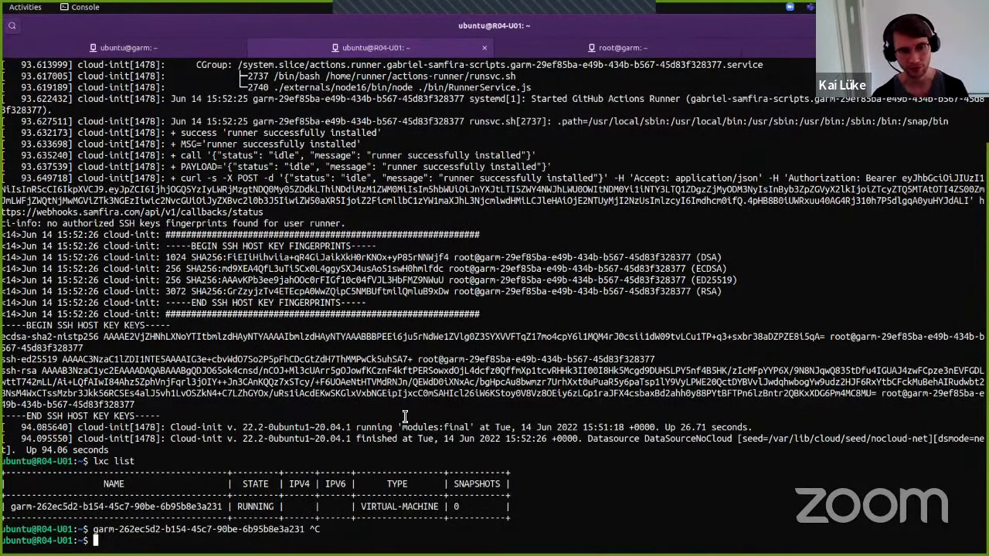
# Step: Bring Firefox with Dummy #225's succeeded aarch64 job log back to the front
pyautogui.hotkey('alt', 'Tab')
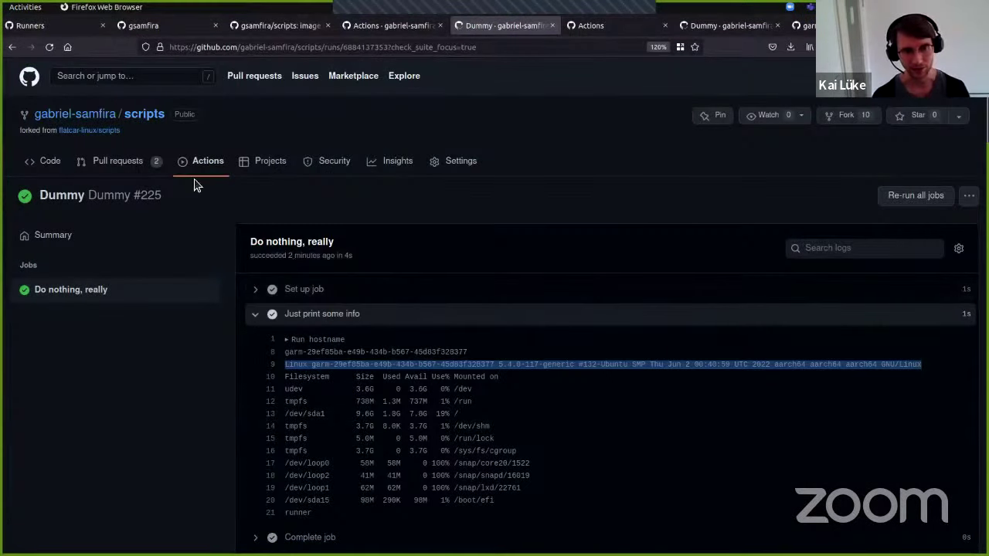
# Step: Open run #13 of the Run builds (garm) workflow
pyautogui.click(203, 165)
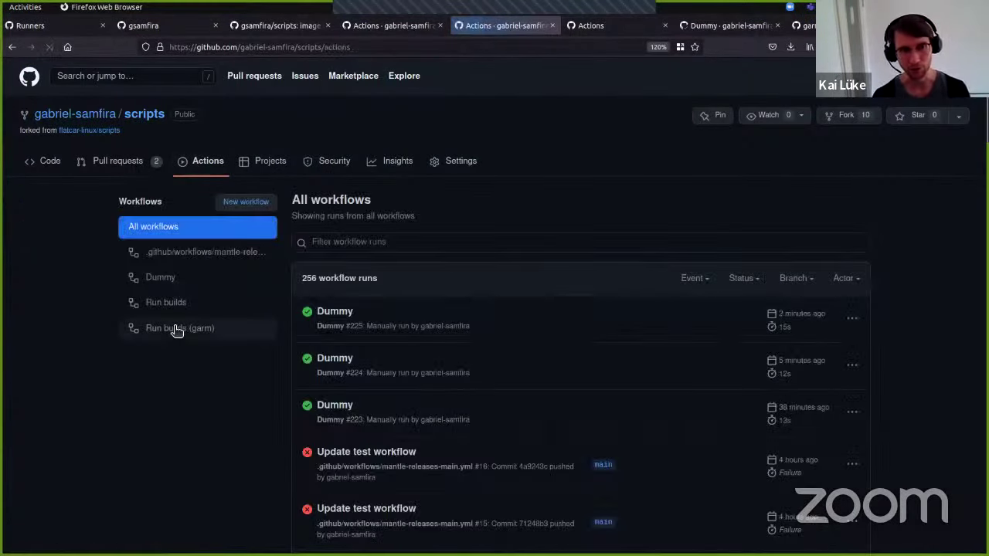
pyautogui.click(177, 328)
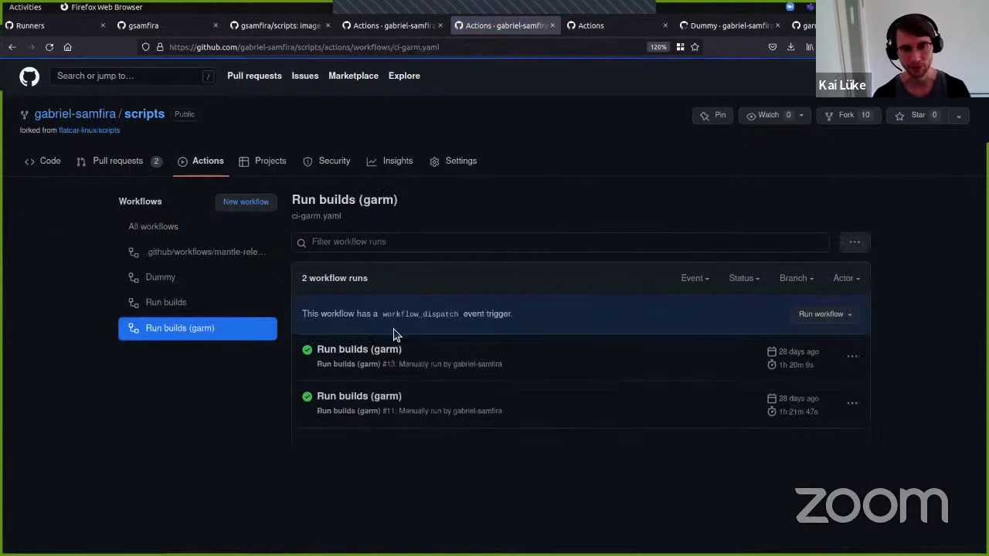
pyautogui.click(388, 351)
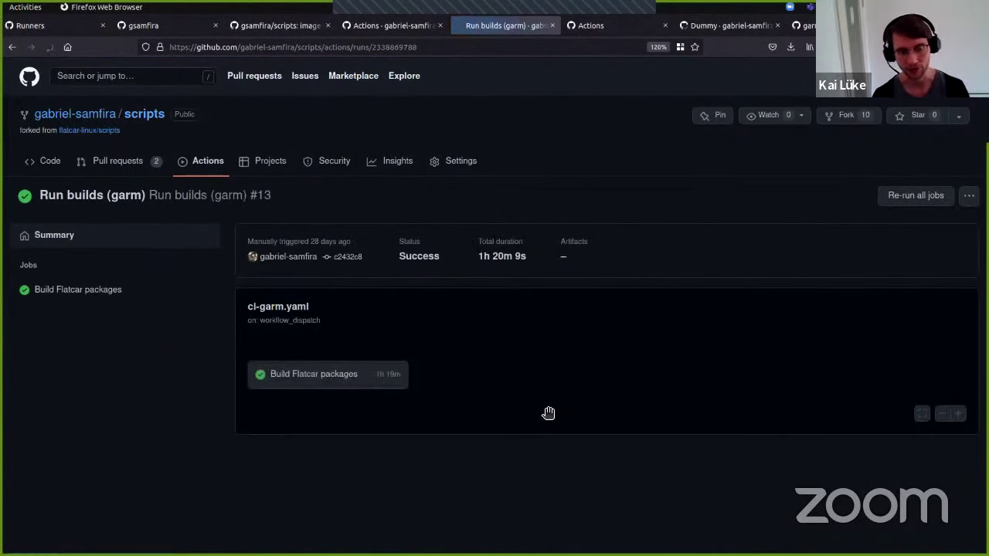
# Step: Open Build Flatcar packages, highlight its 1h 19m 59s duration, and toggle the build step logs
pyautogui.click(358, 377)
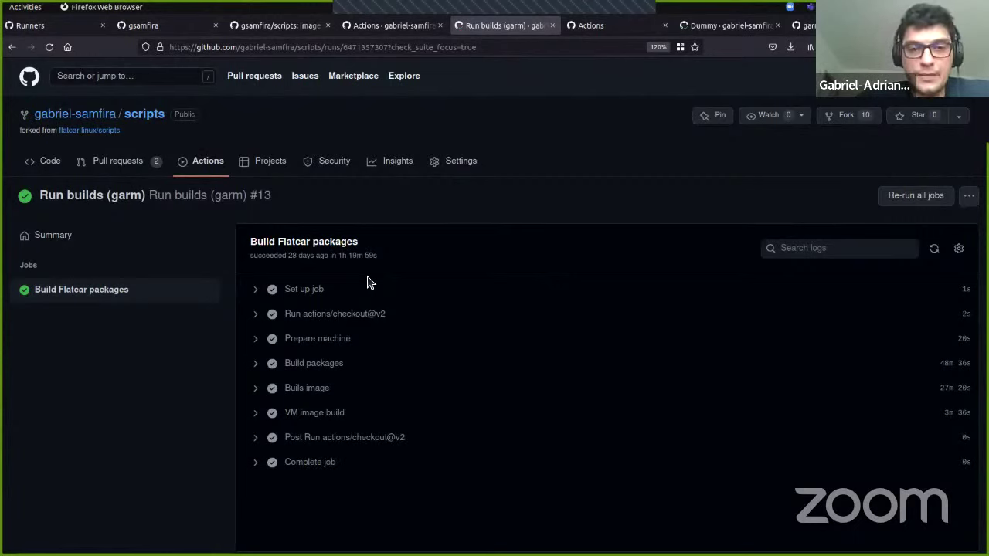
pyautogui.moveTo(341, 255); pyautogui.dragTo(371, 255)
pyautogui.click(372, 260)
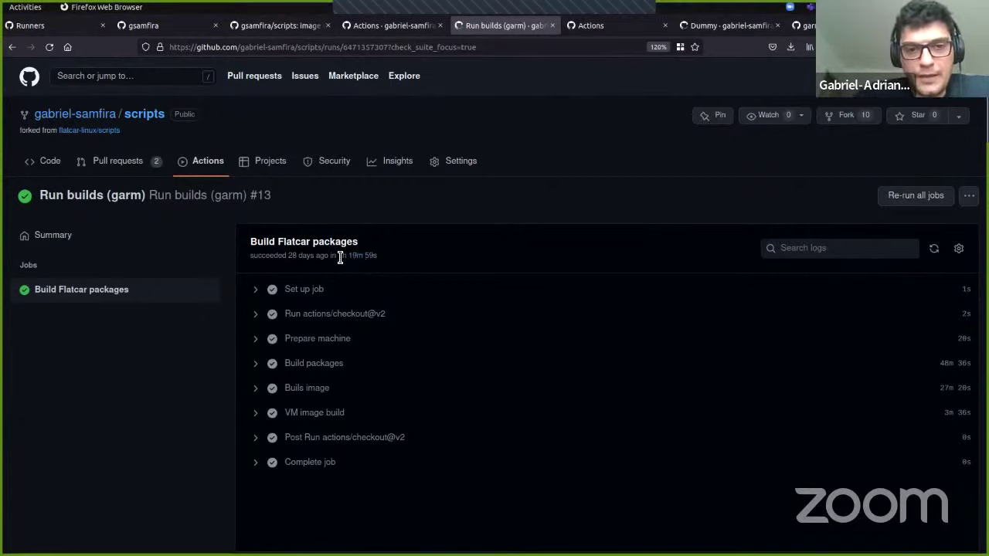
pyautogui.moveTo(340, 258); pyautogui.dragTo(378, 255)
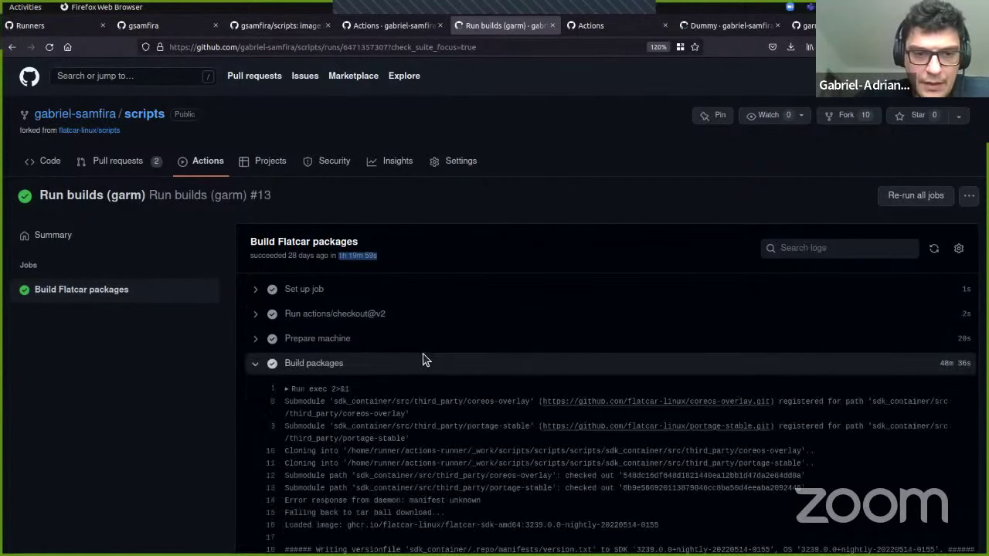
pyautogui.scroll(-3, 417, 351)
pyautogui.click(256, 150)
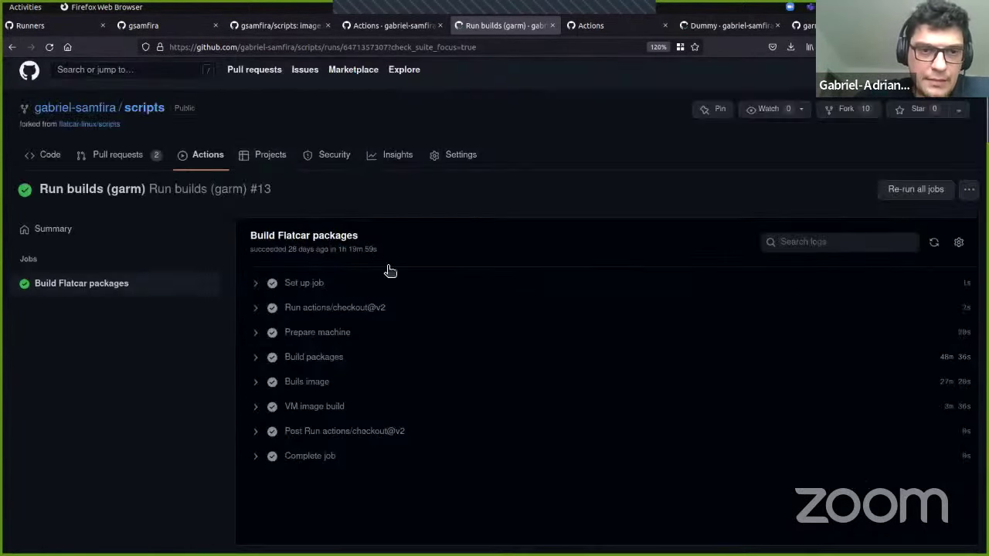
pyautogui.click(257, 383)
pyautogui.scroll(-3, 410, 432)
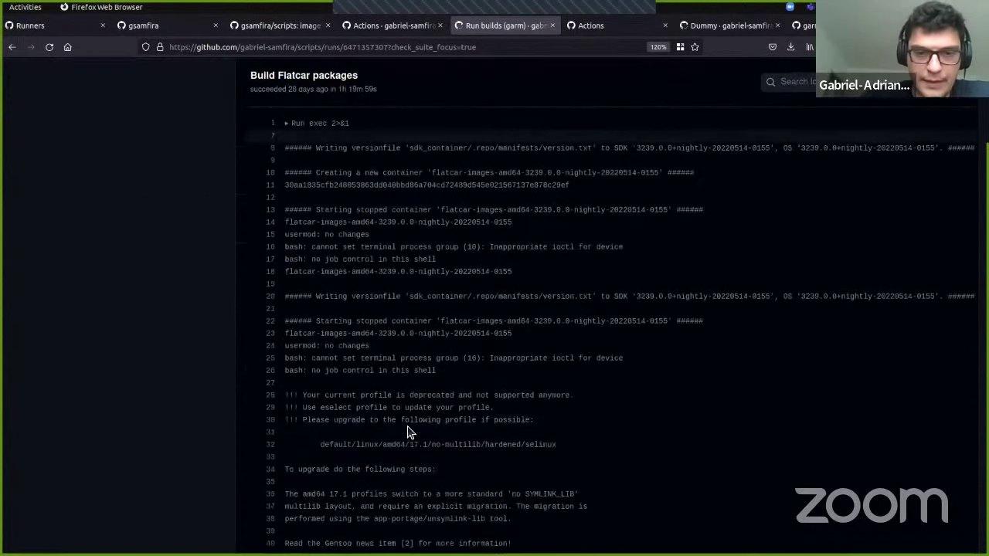
pyautogui.scroll(4, 409, 433)
# Step: Expand the VM image build step and scroll through its Flatcar image files and QEMU instructions
pyautogui.click(260, 386)
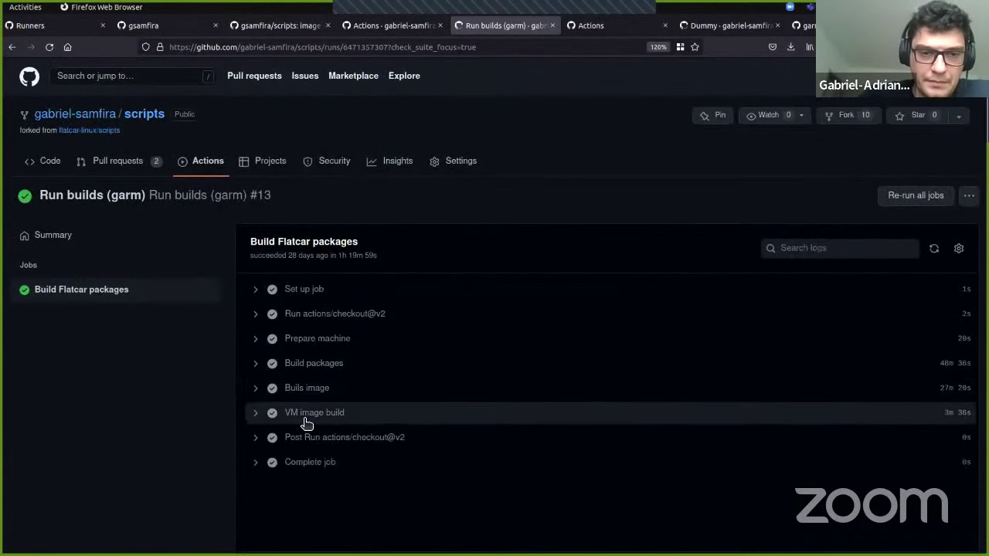
pyautogui.click(255, 413)
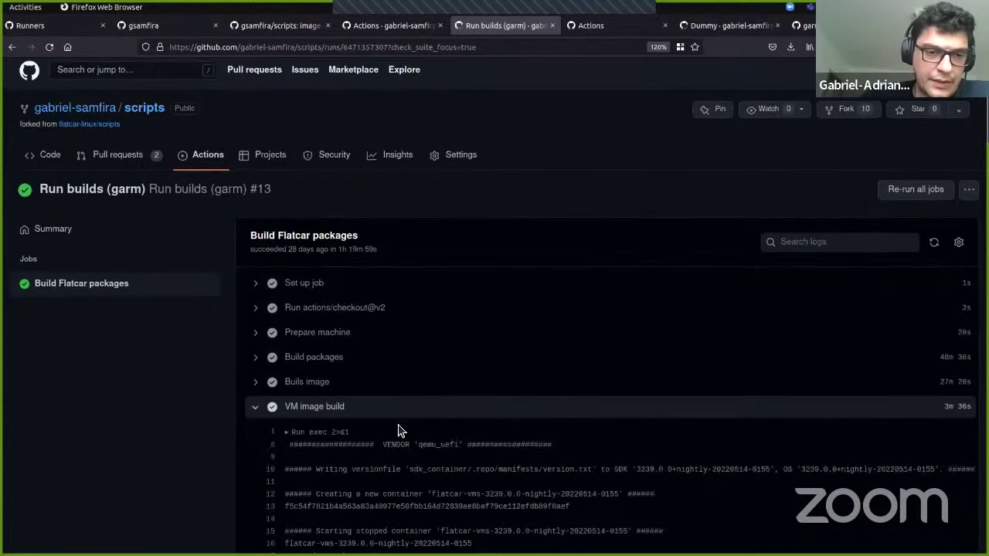
pyautogui.scroll(-20, 394, 432)
pyautogui.scroll(5, 399, 429)
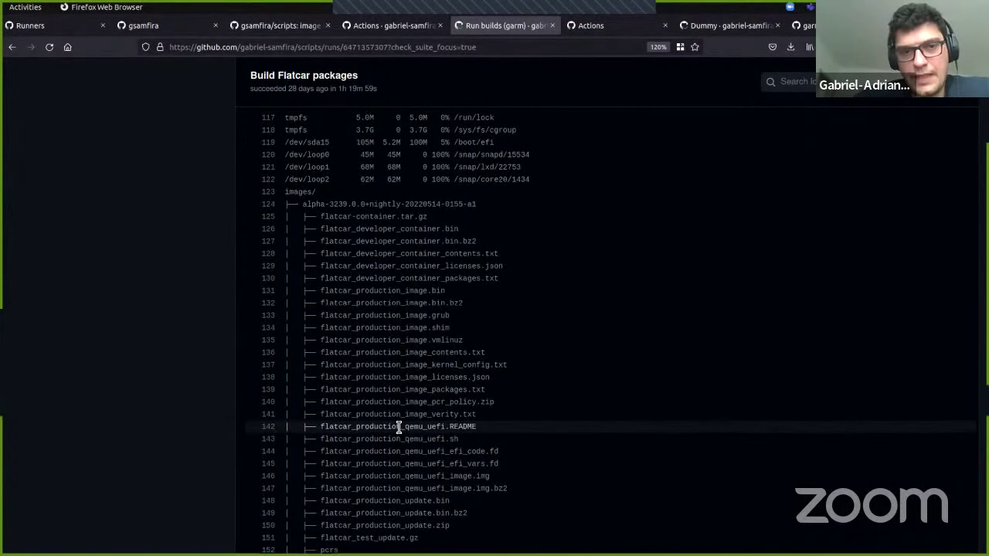
pyautogui.scroll(8, 399, 427)
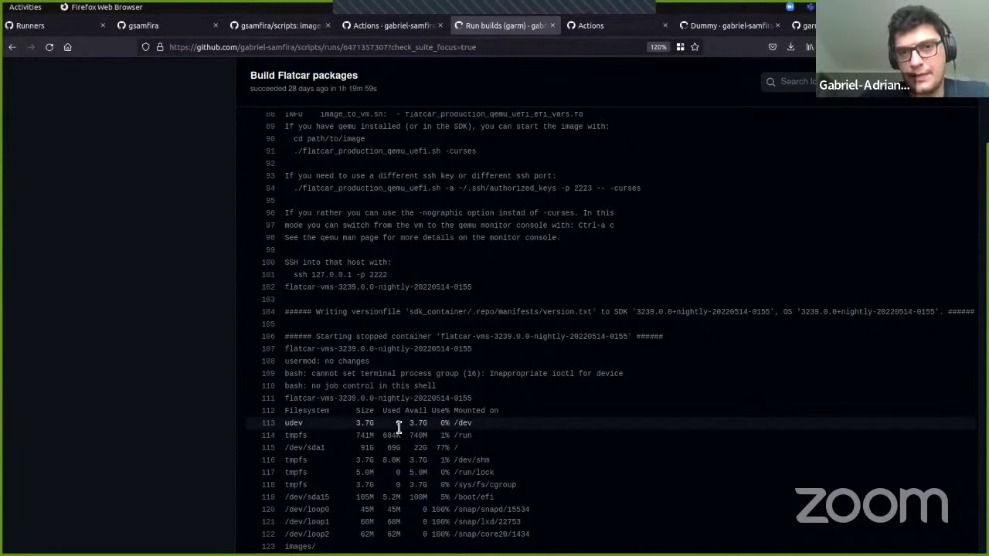
pyautogui.hotkey('alt', 'Tab')
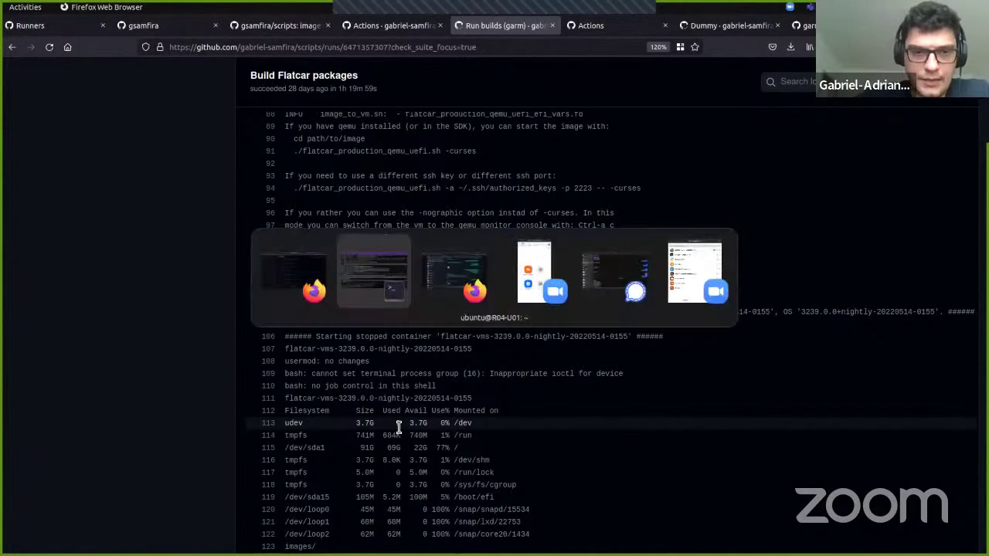
# Step: List snap/lxd/common and its config folder using tab completion
pyautogui.write('ls snap/lxd/comm')
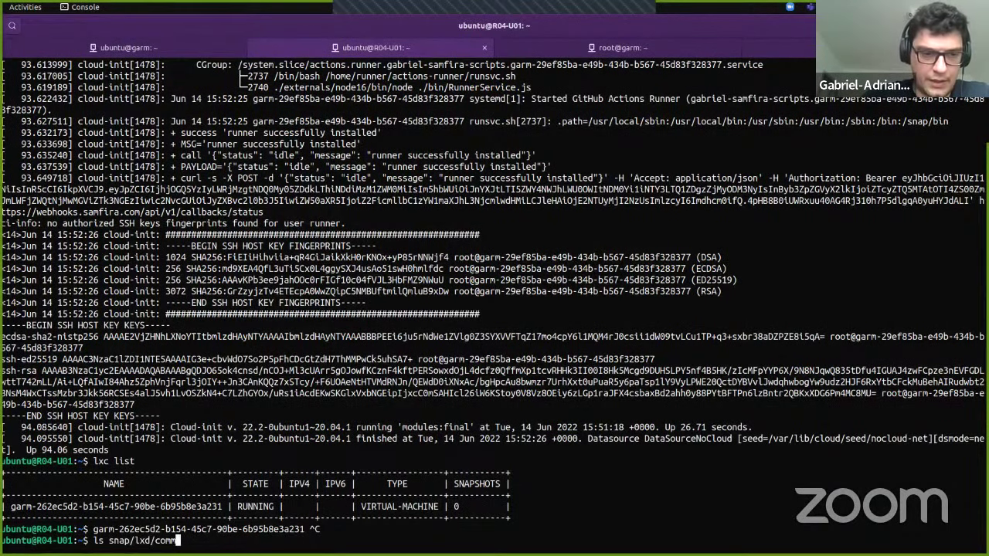
pyautogui.press('Tab')
pyautogui.press('Return')
pyautogui.press('Up')
pyautogui.press('Tab')
pyautogui.press('Return')
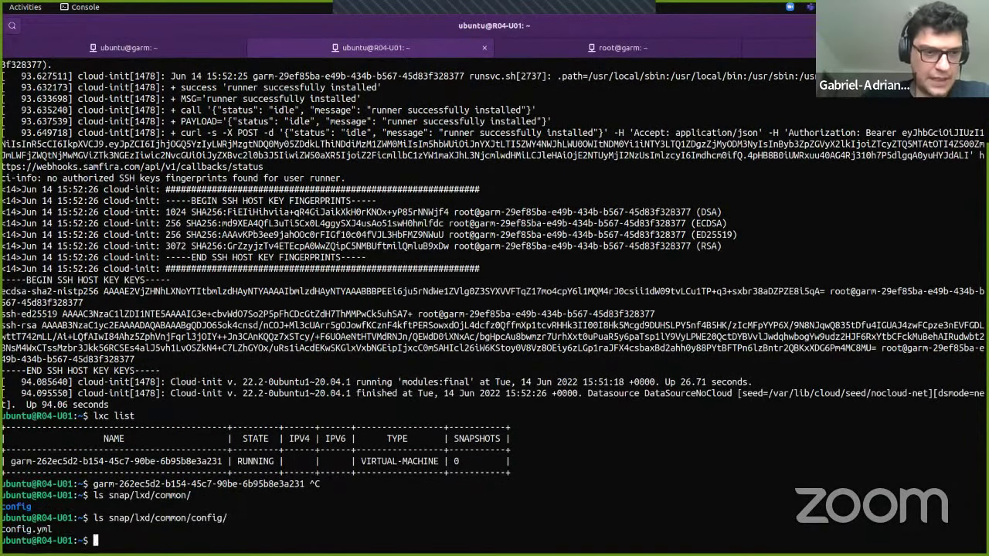
# Step: List the contents of snap/lxd/current/, then abandon the half-edited command
pyautogui.press('Up')
pyautogui.press('Down')
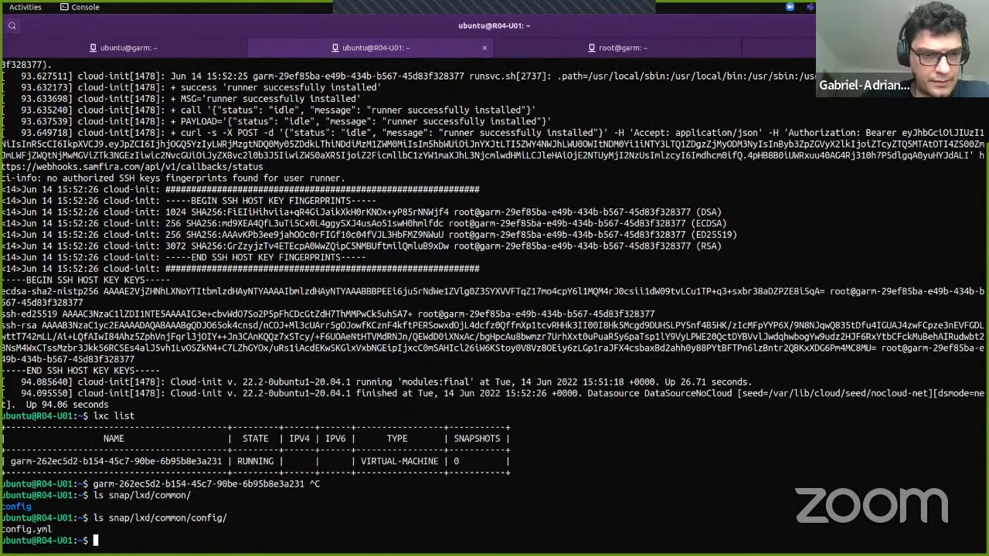
pyautogui.press('Up')
pyautogui.press('BackSpace')
pyautogui.press('BackSpace')
pyautogui.press('BackSpace')
pyautogui.press('BackSpace')
pyautogui.press('BackSpace')
pyautogui.press('BackSpace')
pyautogui.press('BackSpace')
pyautogui.press('BackSpace')
pyautogui.press('BackSpace')
pyautogui.press('BackSpace')
pyautogui.press('BackSpace')
pyautogui.press('BackSpace')
pyautogui.press('BackSpace')
pyautogui.press('BackSpace')
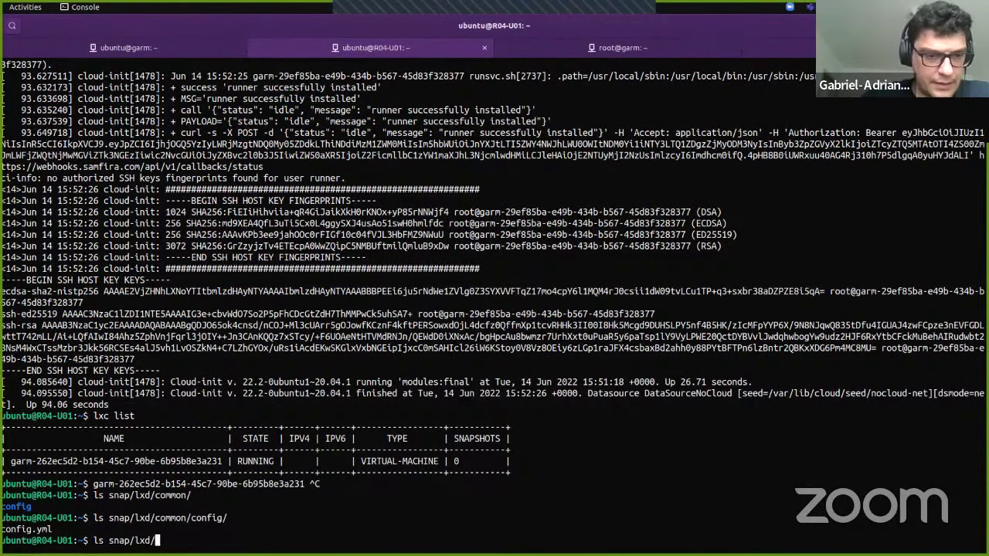
pyautogui.press('Tab')
pyautogui.press('Tab')
pyautogui.write('cu')
pyautogui.press('Tab')
pyautogui.press('Return')
pyautogui.press('Up')
pyautogui.press('BackSpace')
pyautogui.press('BackSpace')
pyautogui.press('BackSpace')
pyautogui.press('BackSpace')
pyautogui.press('BackSpace')
pyautogui.press('BackSpace')
pyautogui.press('BackSpace')
pyautogui.press('BackSpace')
pyautogui.press('BackSpace')
pyautogui.press('BackSpace')
pyautogui.press('BackSpace')
pyautogui.press('BackSpace')
pyautogui.hotkey('ctrl', 'c')
# Step: On the garm host, list snap/lxd/common/config/ and its servercerts folder
pyautogui.hotkey('ctrl', 'pageup')
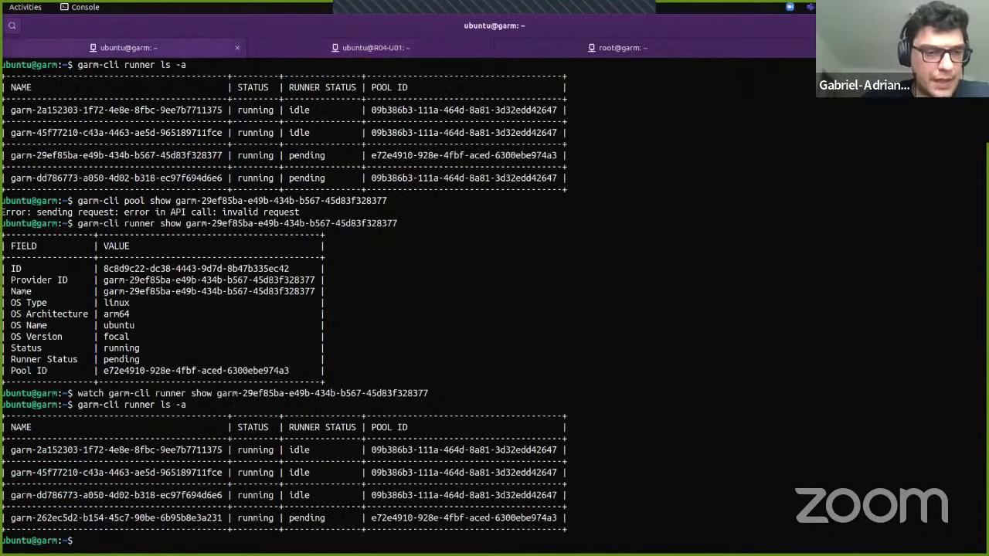
pyautogui.press('Return')
pyautogui.press('Return')
pyautogui.write('ls snap/')
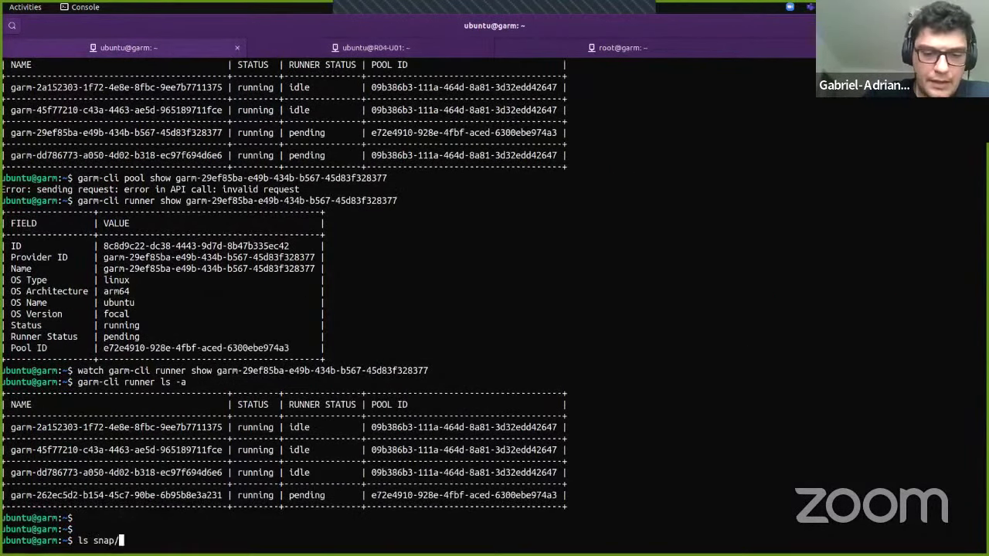
pyautogui.write('lxd/common/config/')
pyautogui.press('Return')
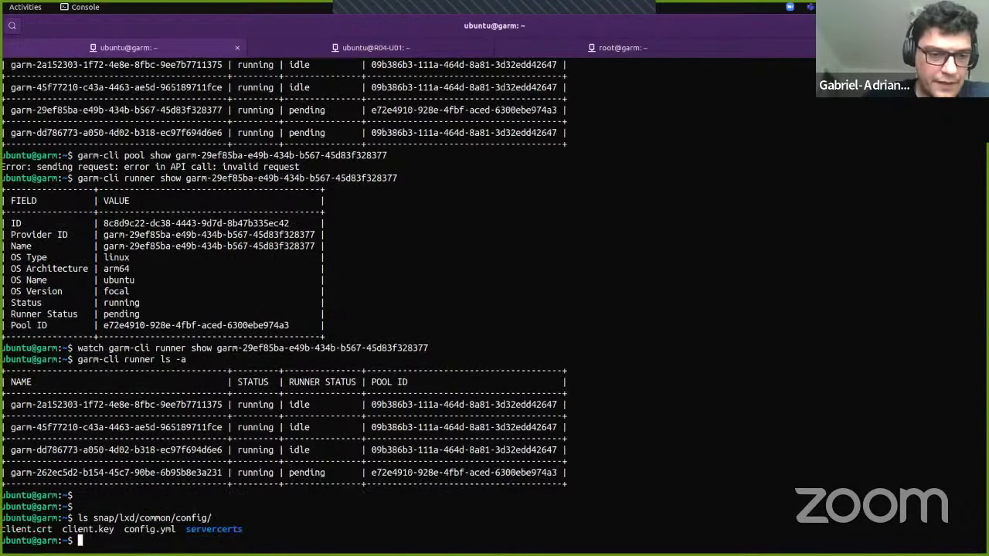
pyautogui.press('Up')
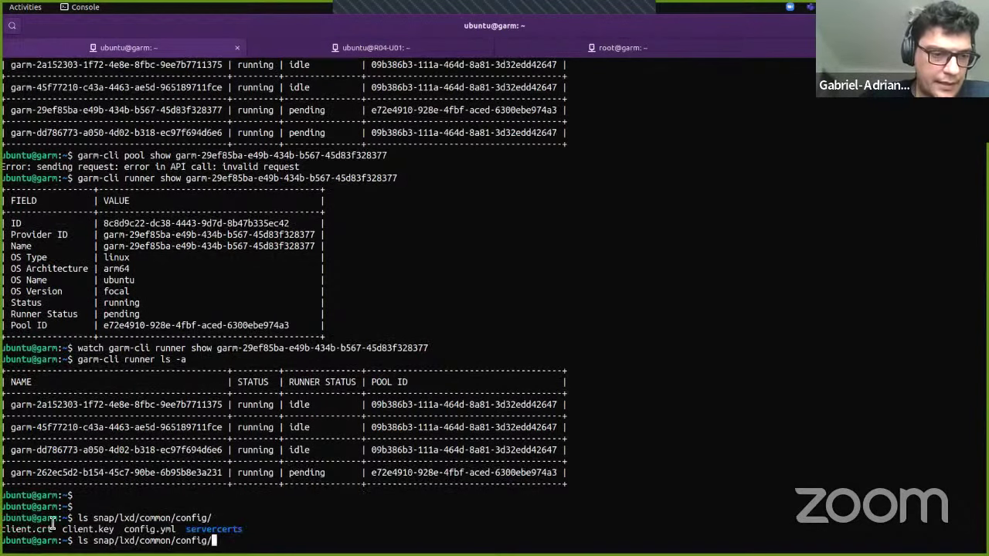
pyautogui.moveTo(1, 529); pyautogui.dragTo(115, 530)
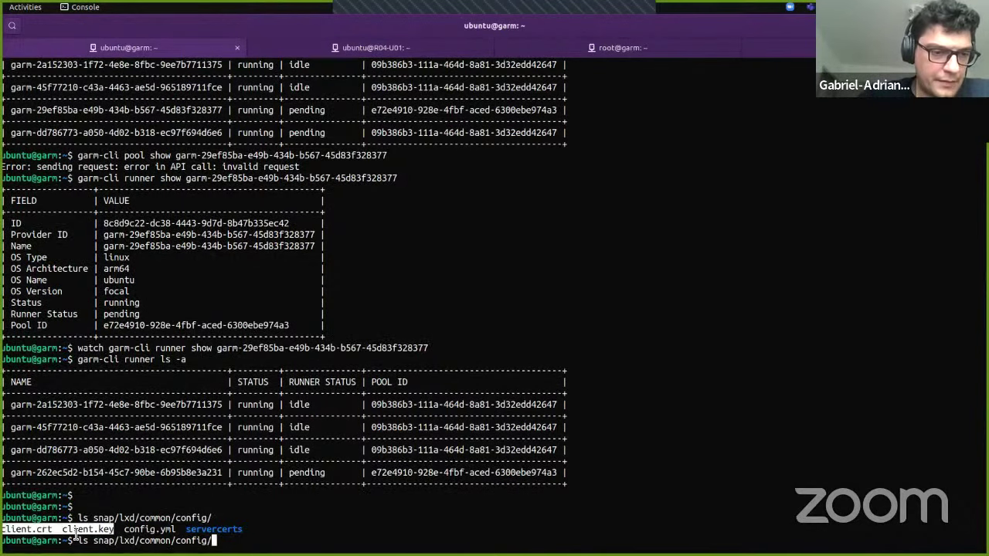
pyautogui.doubleClick(213, 530)
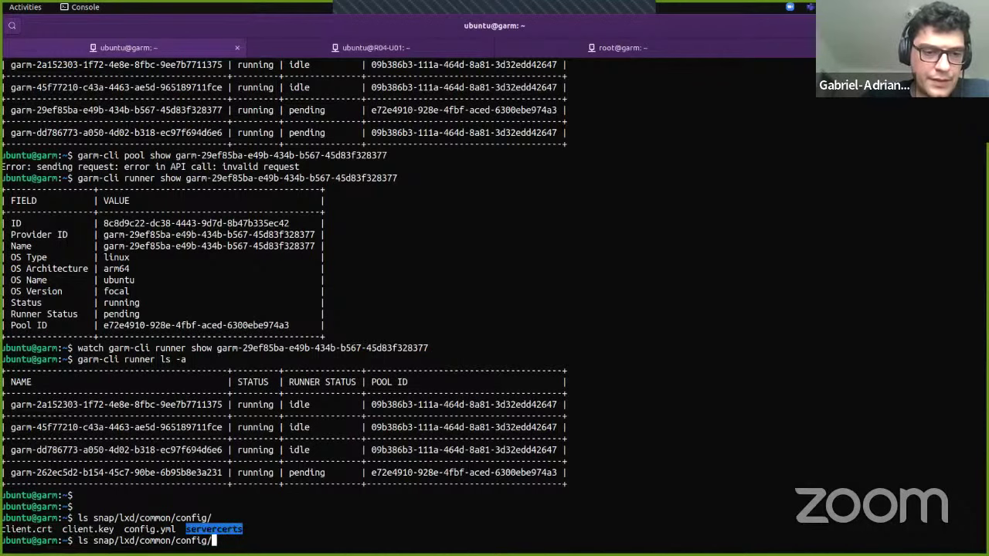
pyautogui.middleClick(214, 539)
pyautogui.write('/')
pyautogui.press('Return')
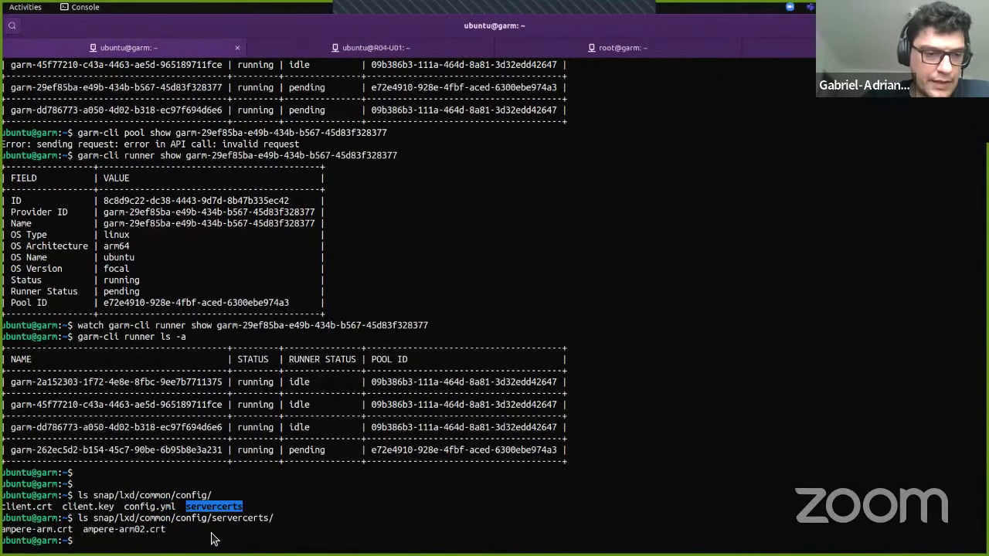
# Step: Run lxc remote list and highlight ampere-arm, ampere-arm02, local, and the ubuntu image servers
pyautogui.write('lxc remote list')
pyautogui.press('Return')
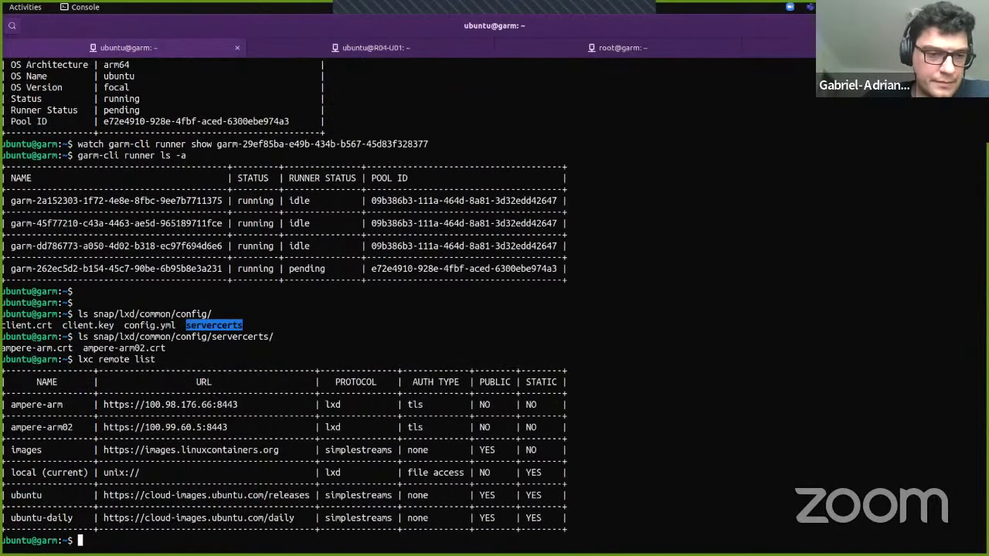
pyautogui.doubleClick(51, 404)
pyautogui.doubleClick(51, 427)
pyautogui.doubleClick(52, 404)
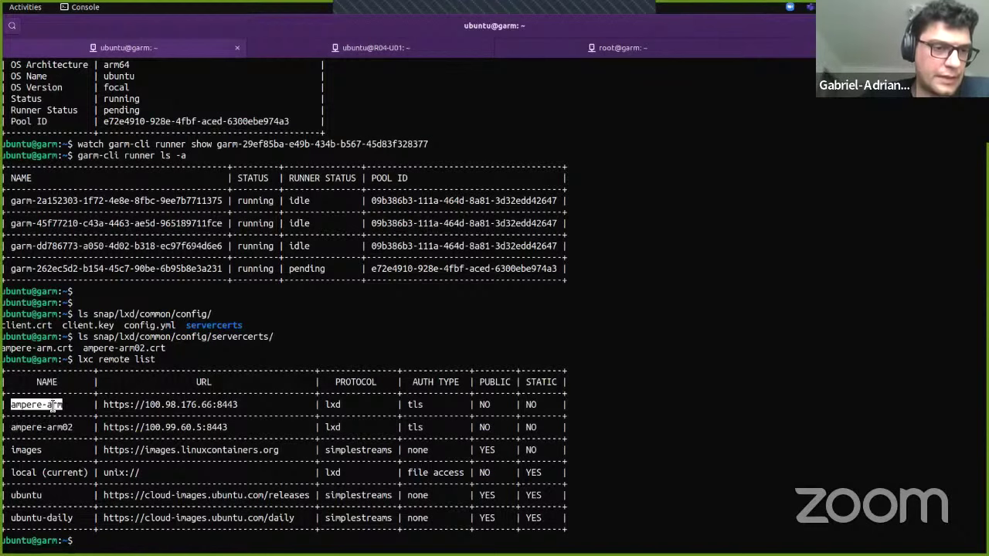
pyautogui.click(66, 427)
pyautogui.moveTo(11, 472); pyautogui.dragTo(98, 472)
pyautogui.moveTo(145, 495); pyautogui.dragTo(229, 529)
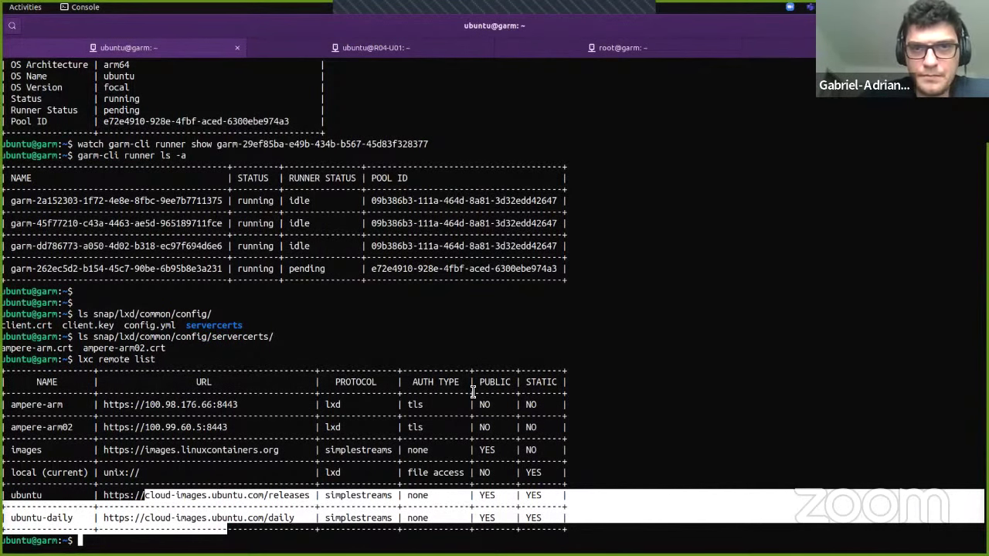
pyautogui.click(313, 61)
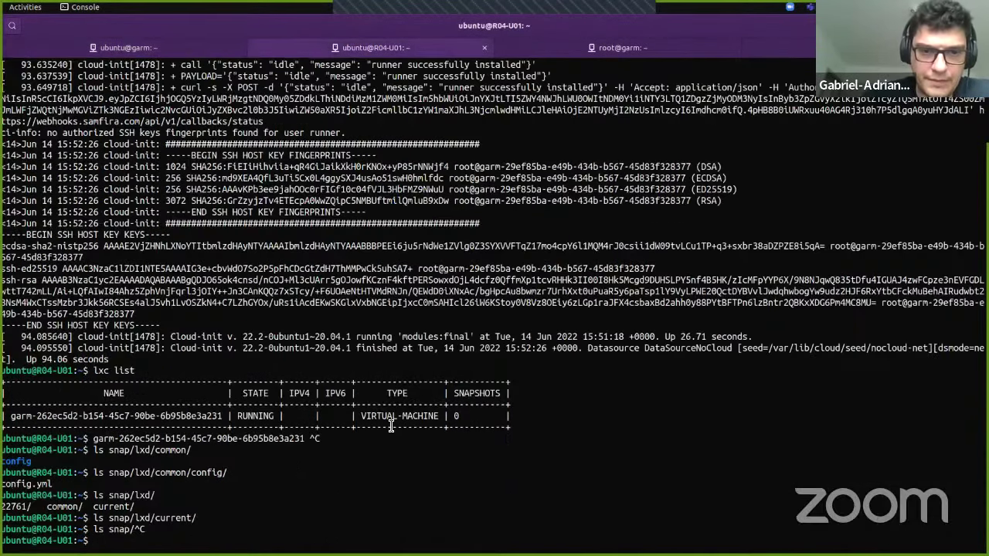
pyautogui.tripleClick(390, 418)
pyautogui.tripleClick(390, 418)
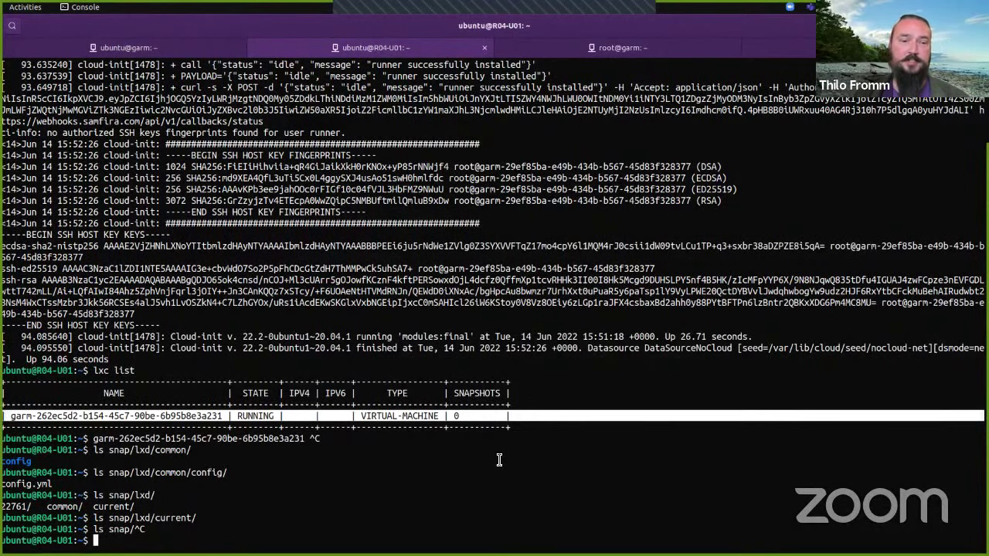
# Step: Highlight several lines of the terminal output
pyautogui.tripleClick(447, 423)
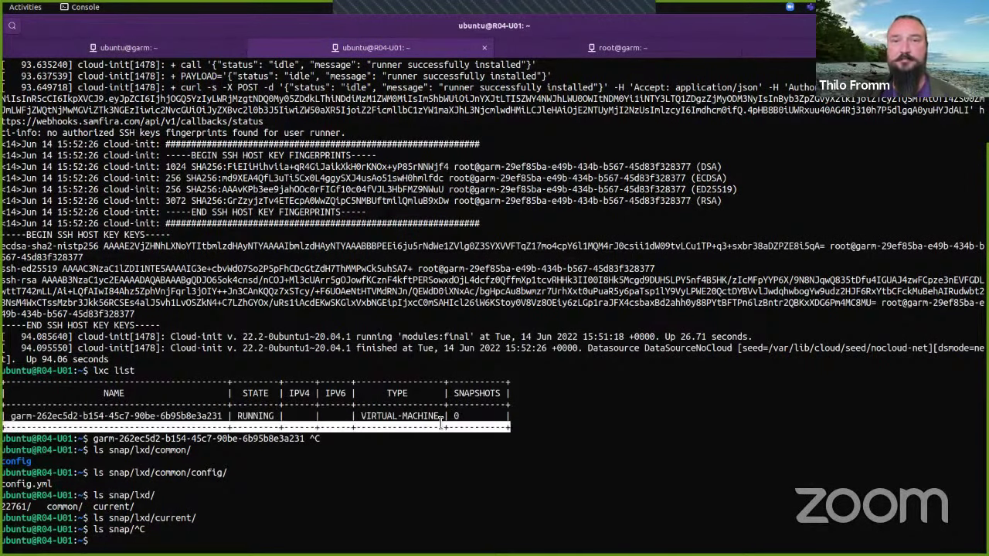
pyautogui.tripleClick(374, 404)
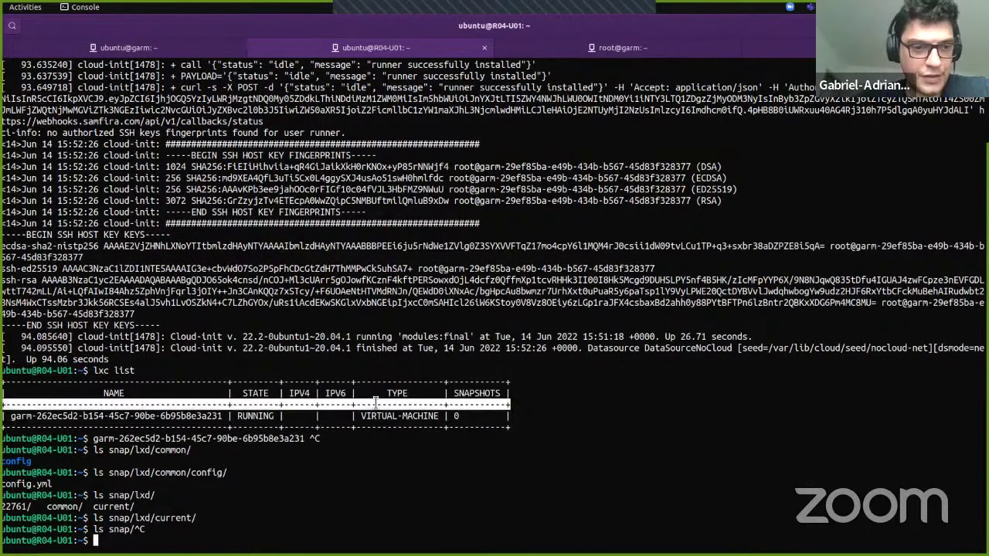
pyautogui.click(275, 384)
pyautogui.tripleClick(275, 384)
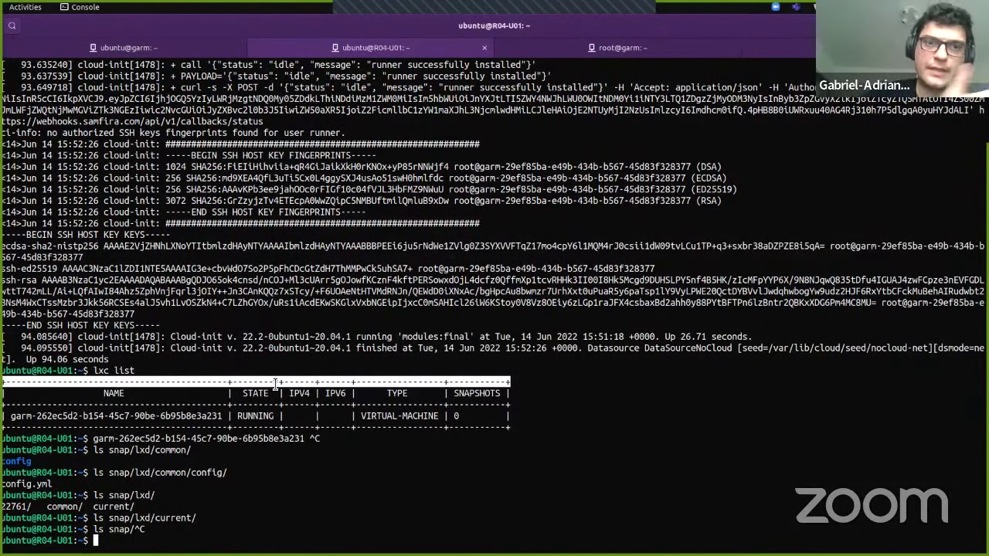
# Step: Open testgrid.k8s.io in a new Firefox tab
pyautogui.hotkey('alt', 'Tab')
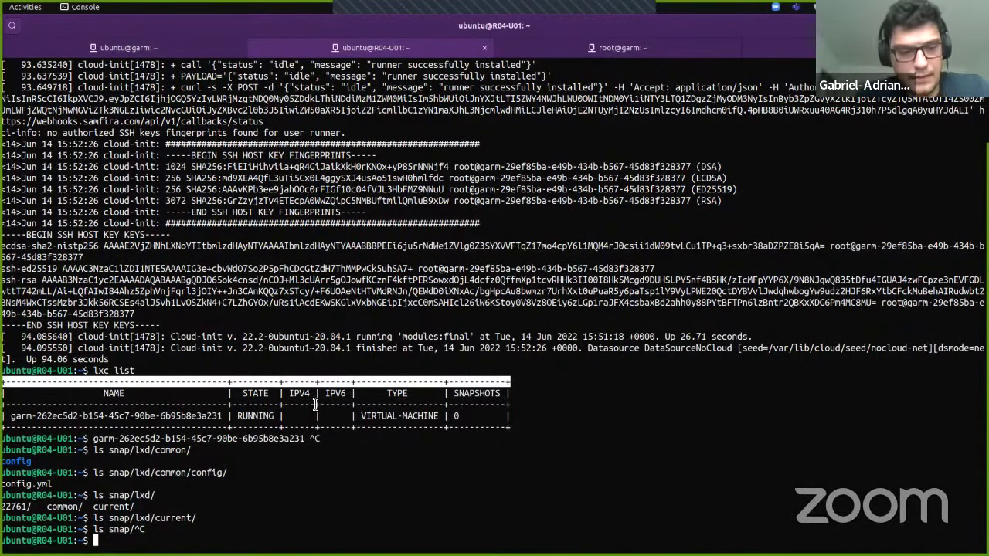
pyautogui.hotkey('alt', 'Tab')
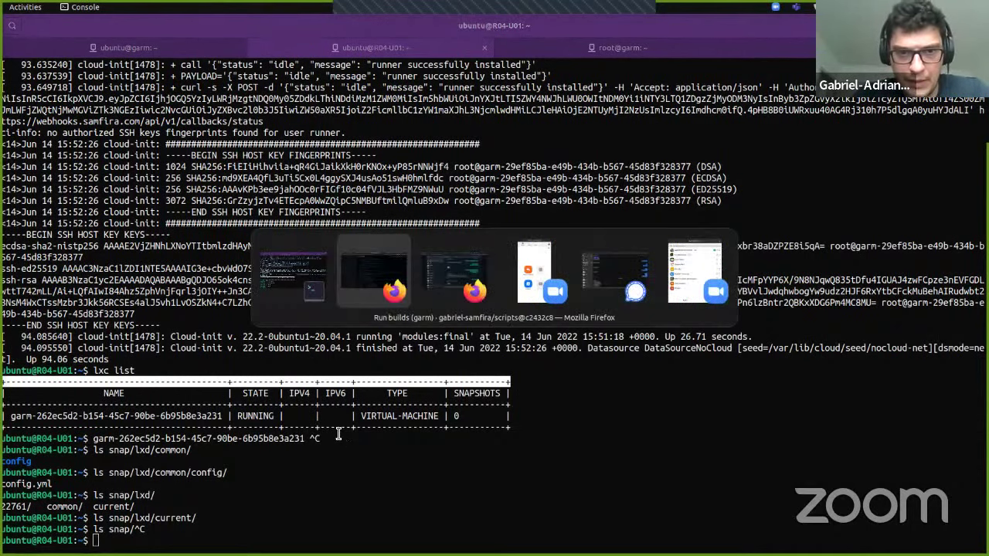
pyautogui.hotkey('ctrl', 't')
pyautogui.write('testgrid.k8s.io/')
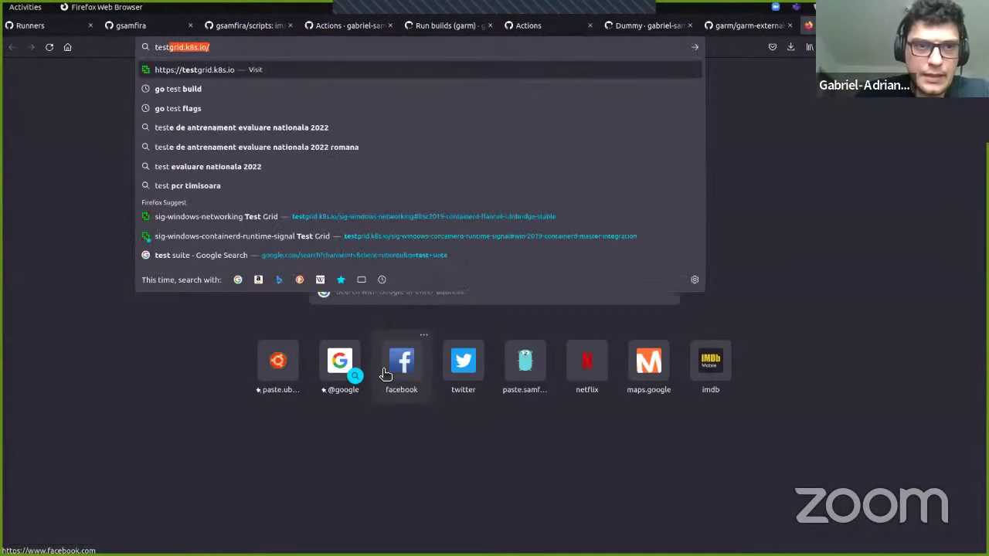
pyautogui.press('Return')
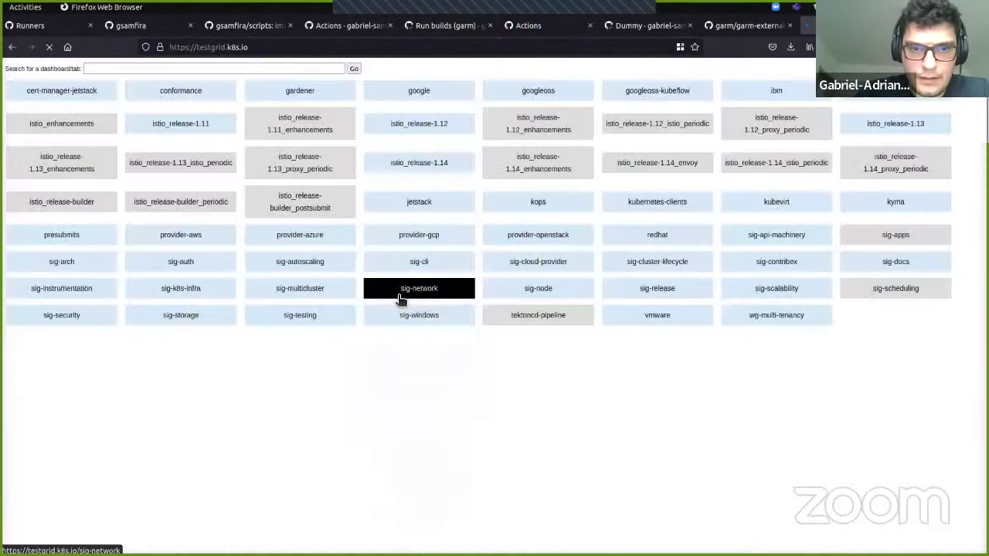
pyautogui.moveTo(446, 235)
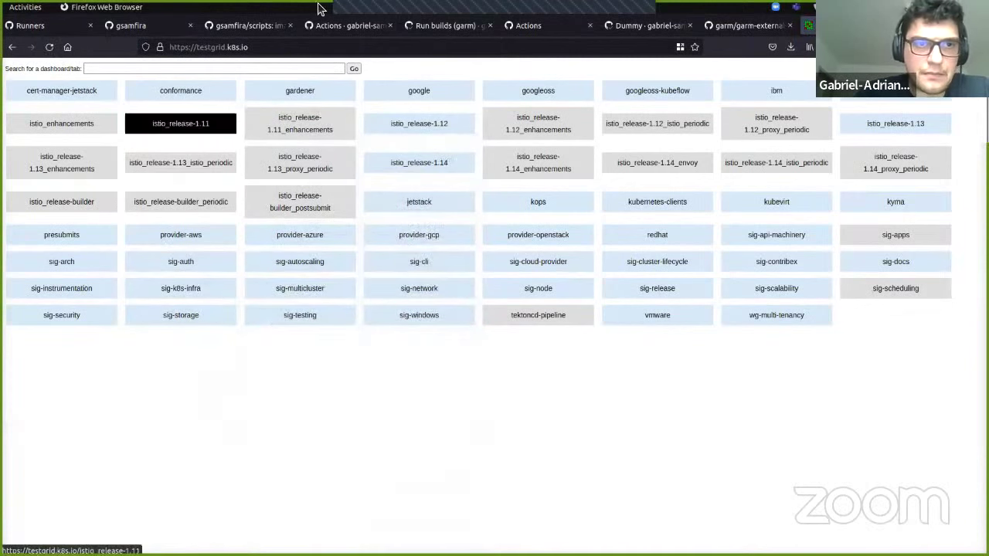
# Step: Load the sig-windows-containerd-runtime-signal dashboard's win-2019-containerd-master-integration grid from the address-bar suggestions and scroll it
pyautogui.click(302, 47)
pyautogui.click(303, 47)
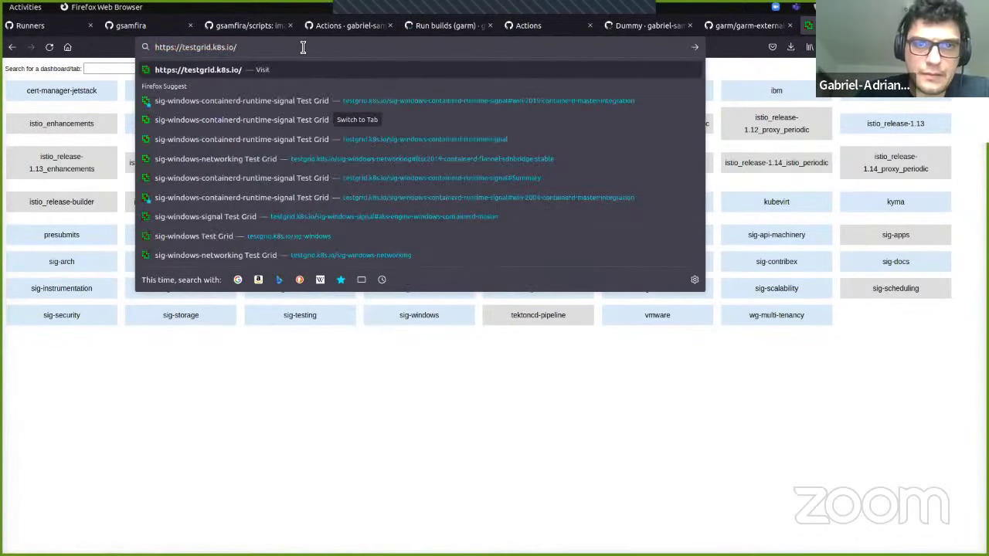
pyautogui.press('Down')
pyautogui.press('Return')
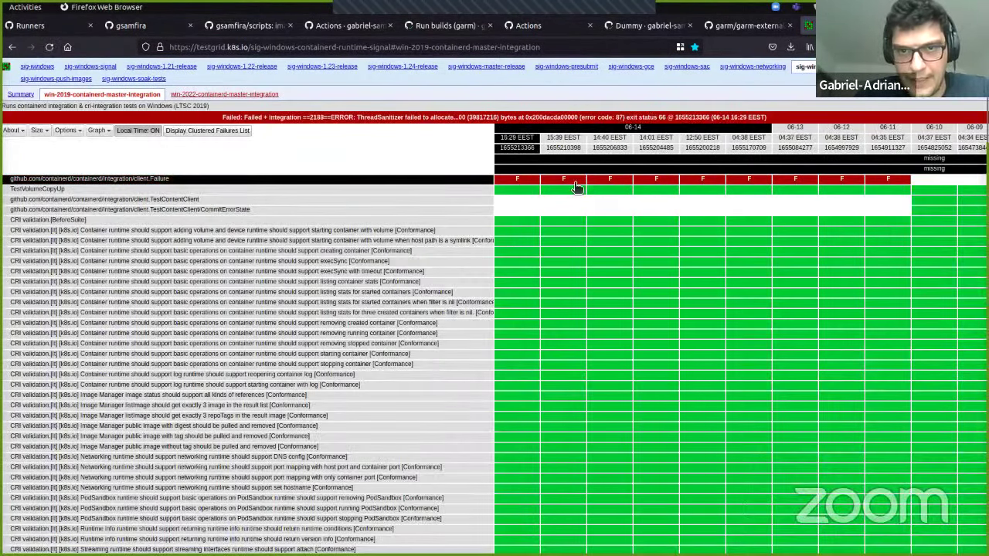
pyautogui.scroll(-3, 659, 272)
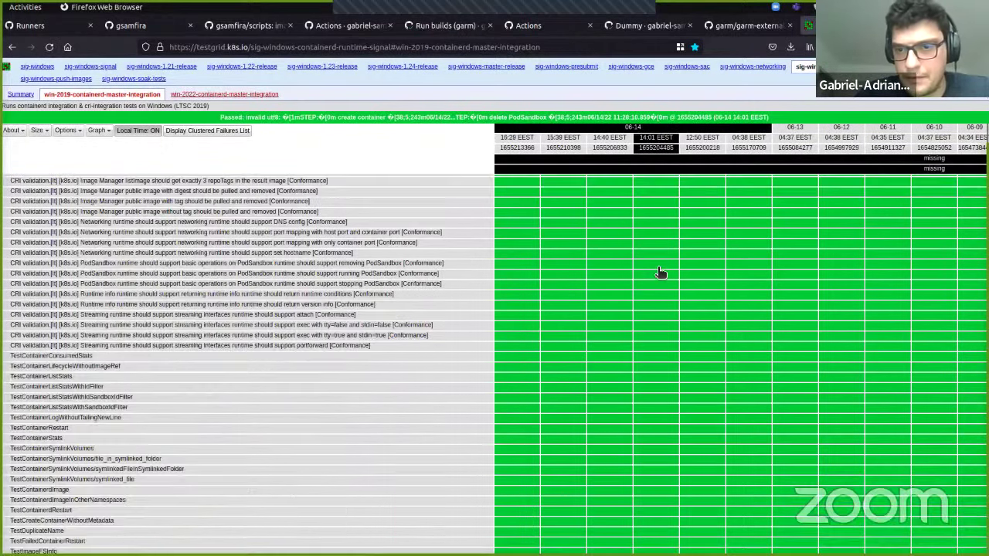
pyautogui.scroll(5, 659, 272)
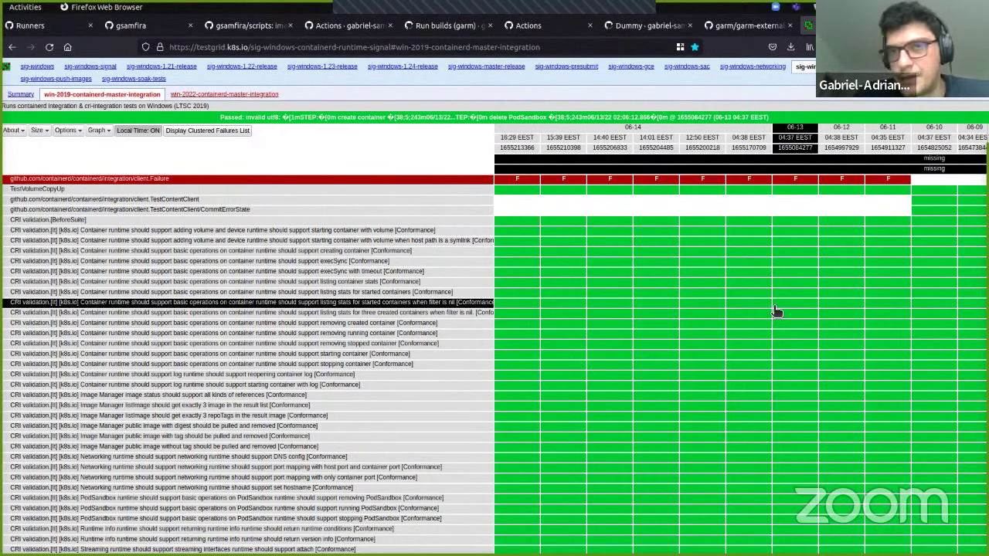
# Step: Browse the garm-external-provider openstack folder and its README, then return to the terminal
pyautogui.click(740, 25)
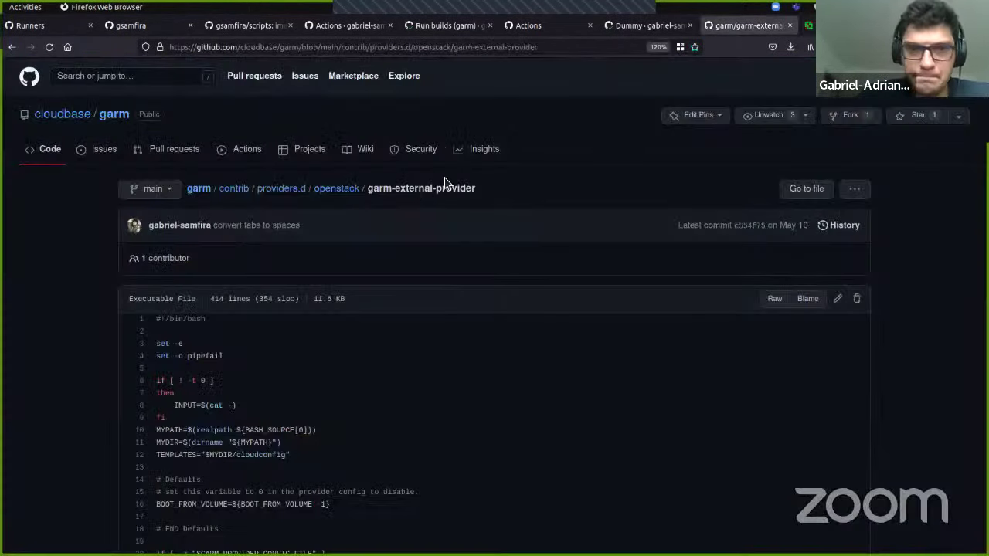
pyautogui.click(335, 190)
pyautogui.scroll(-2, 433, 370)
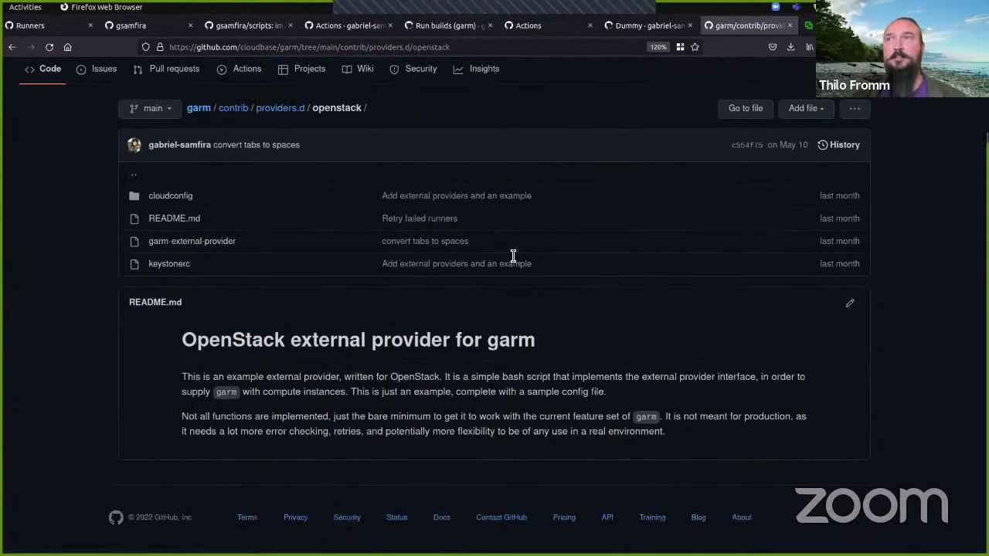
pyautogui.hotkey('alt', 'Tab')
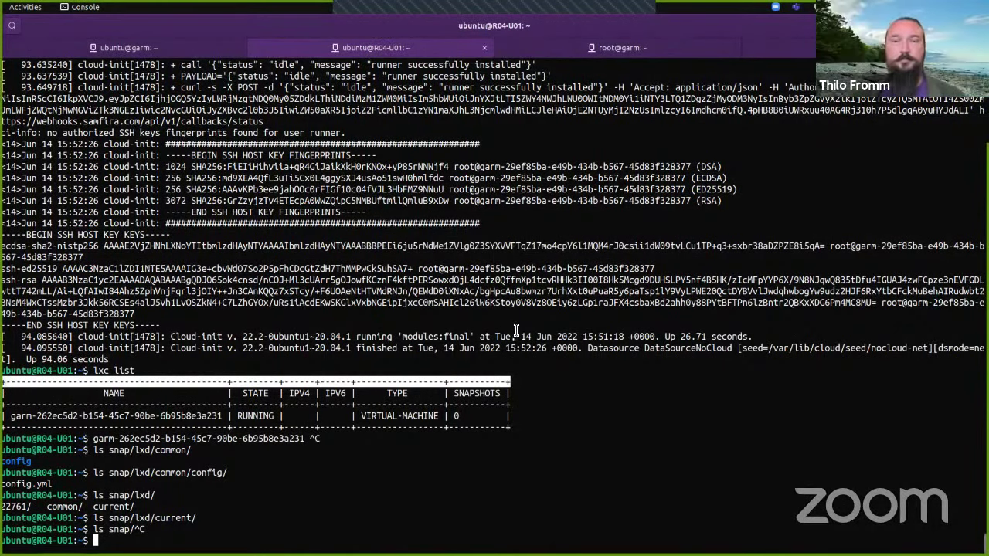
# Step: Select the full wrapped ssh-rsa host key in the runner VM's cloud-init output
pyautogui.click(433, 291)
pyautogui.doubleClick(432, 291)
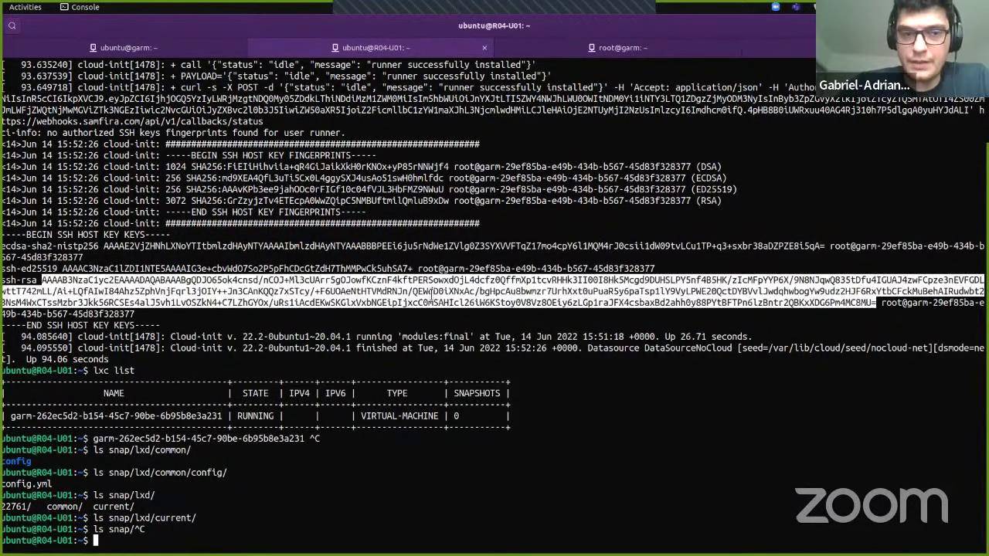